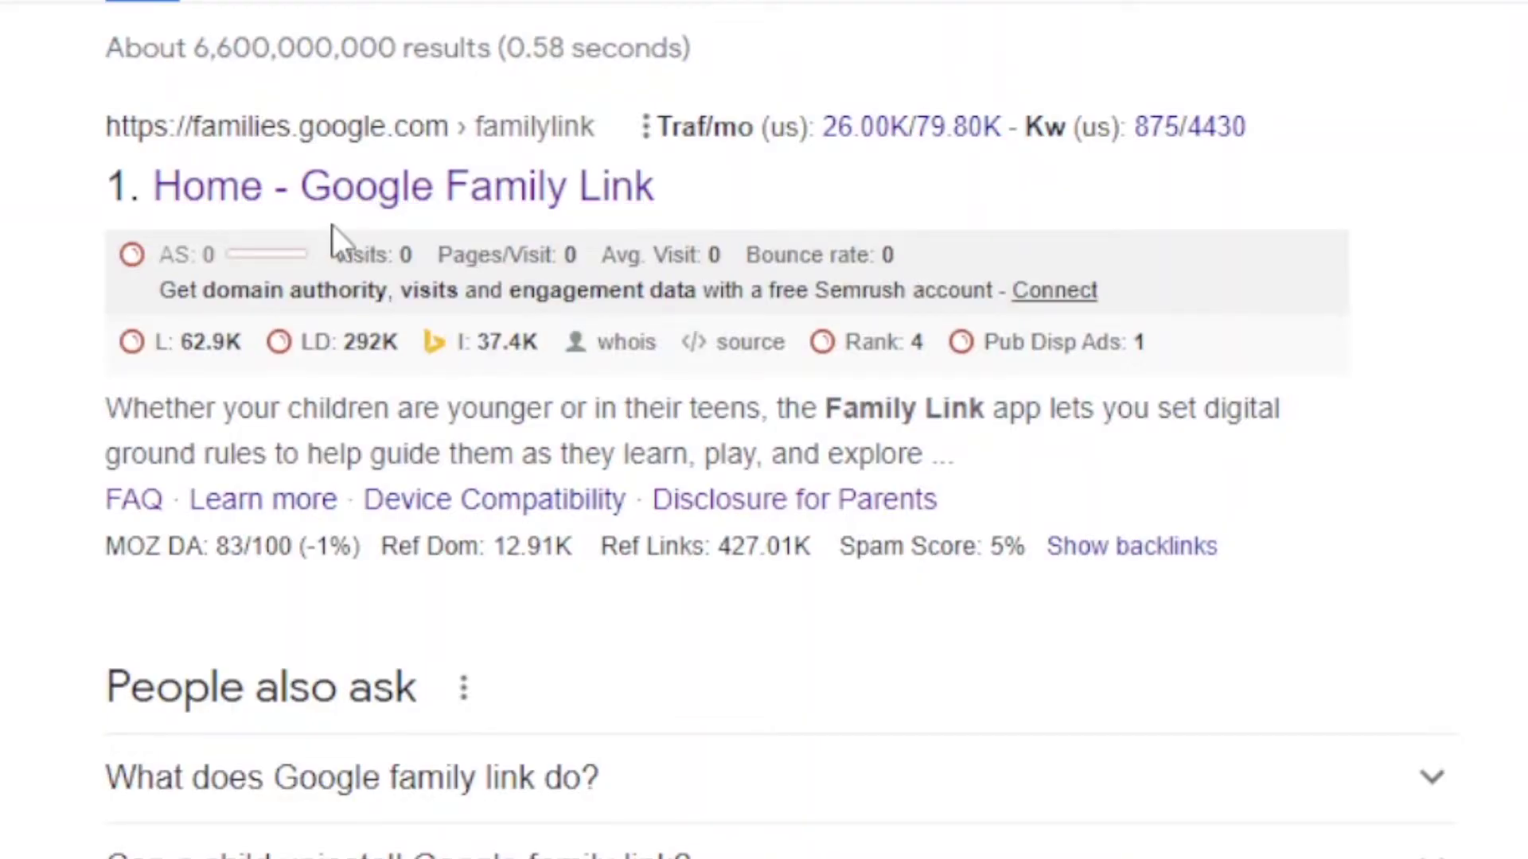
# Step: Open the 'Home - Google Family Link' result from the google family link search
pyautogui.click(320, 205)
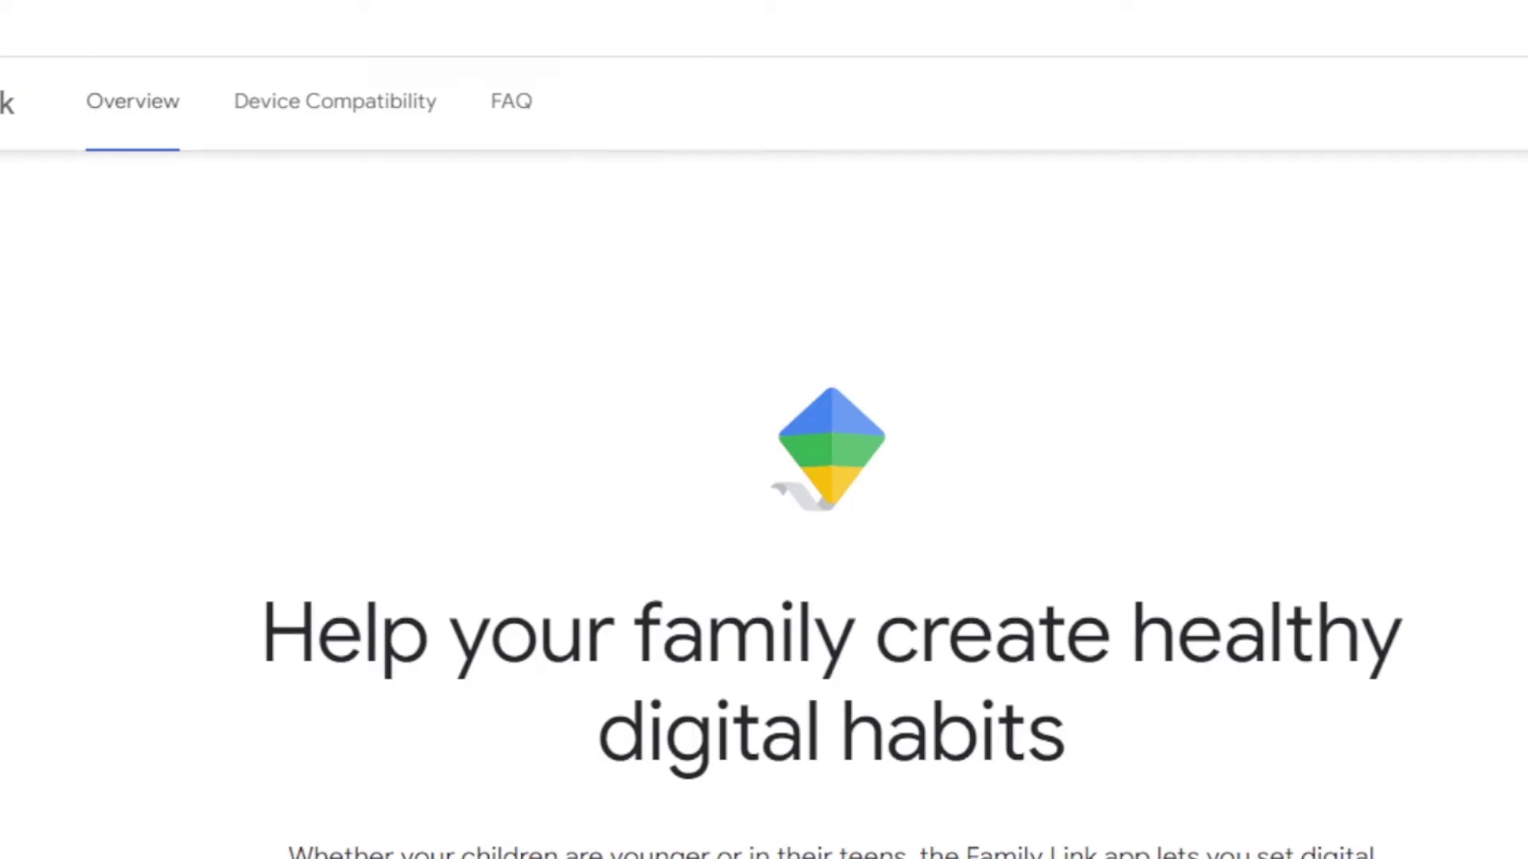
pyautogui.scroll(-5, 1271, 321)
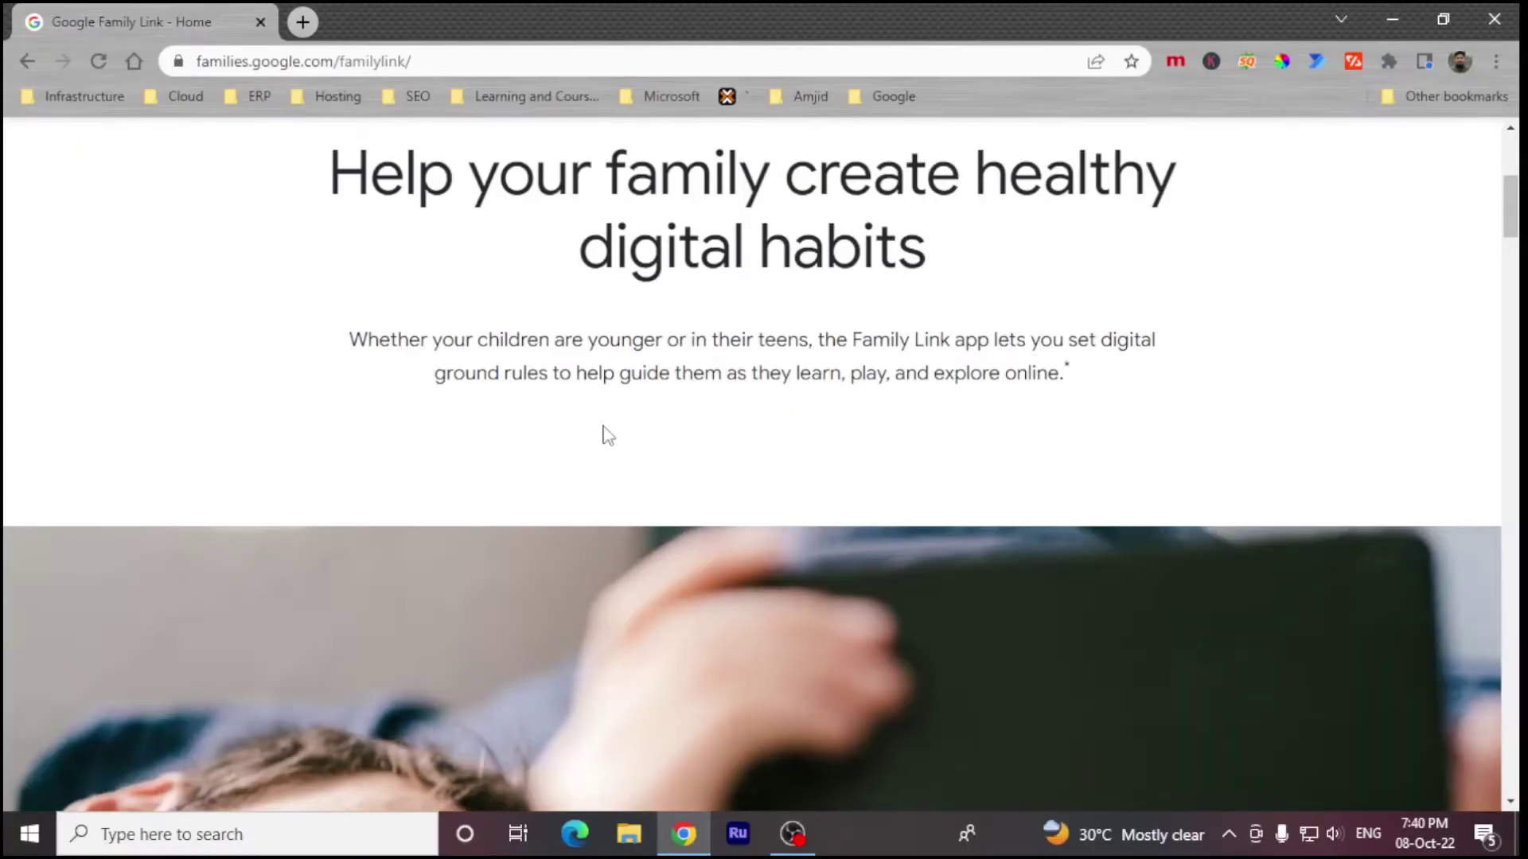
pyautogui.scroll(-10, 609, 436)
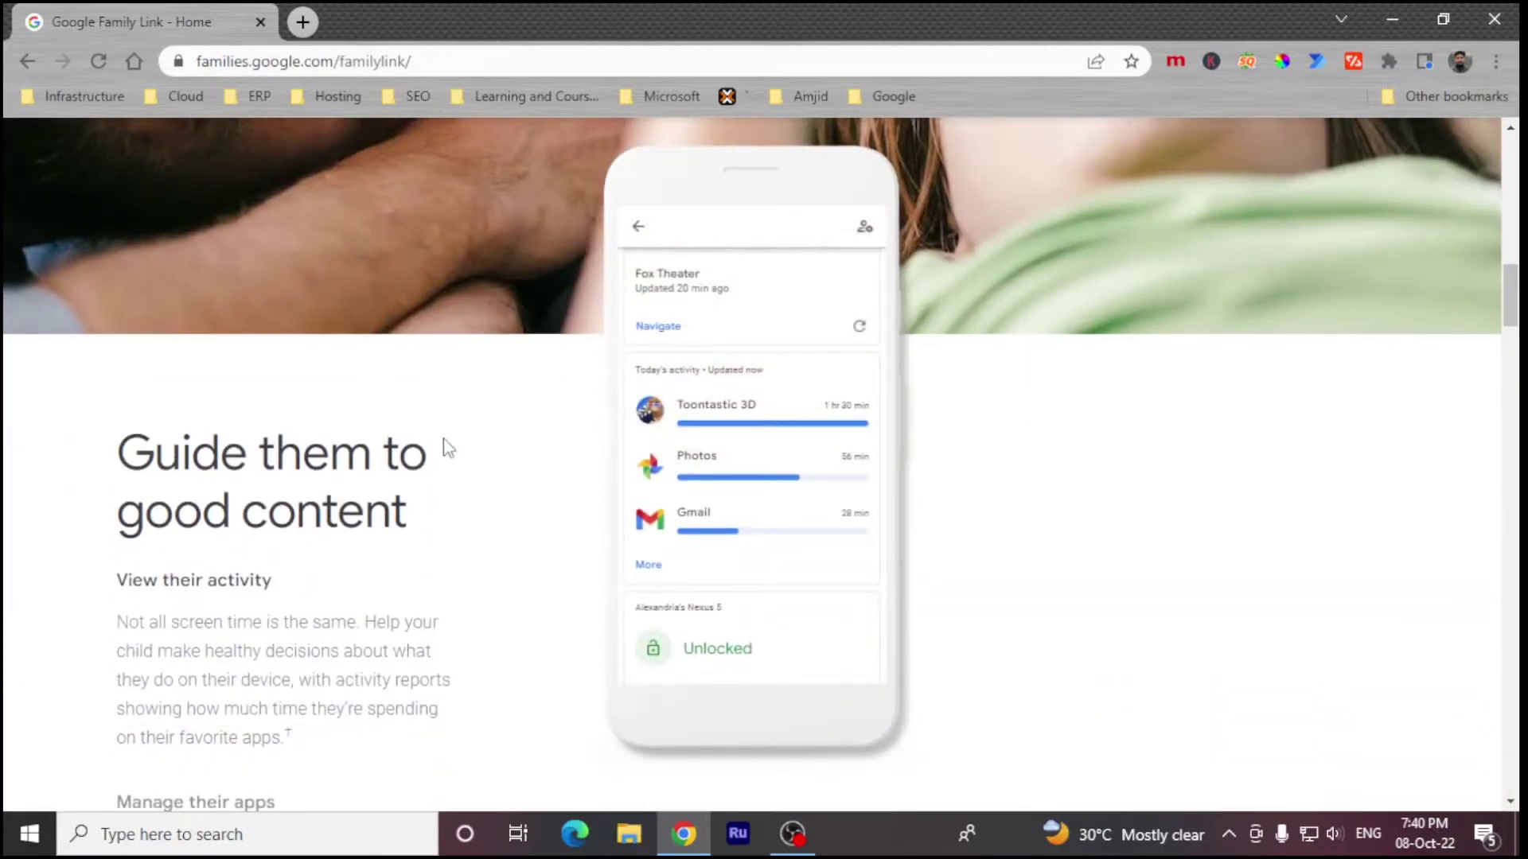
pyautogui.scroll(-15, 1353, 512)
pyautogui.scroll(15, 1354, 512)
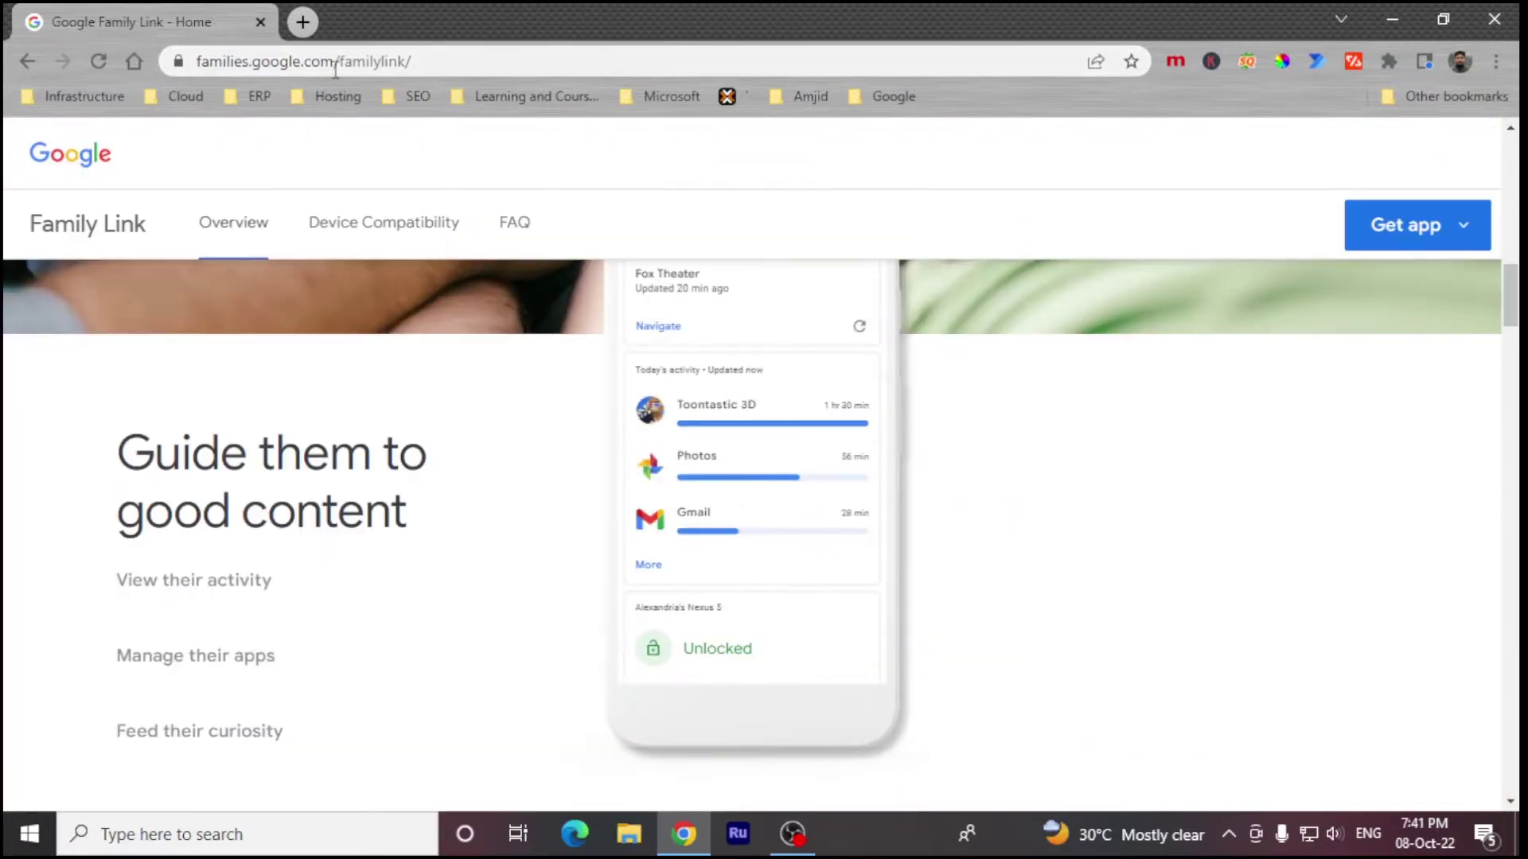
pyautogui.moveTo(334, 64); pyautogui.dragTo(414, 62)
pyautogui.press('BackSpace')
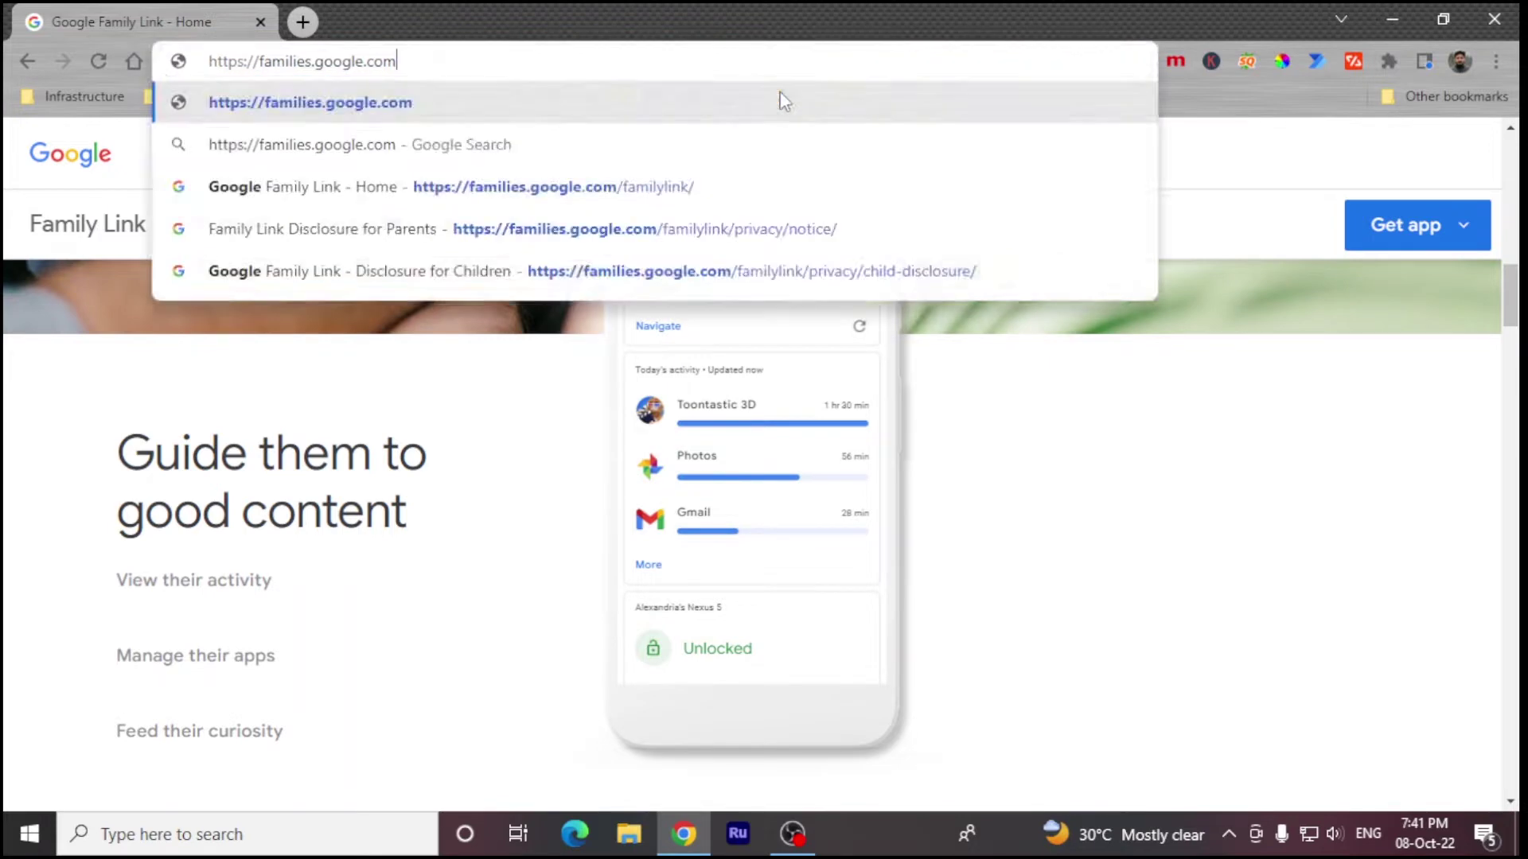
pyautogui.press('Return')
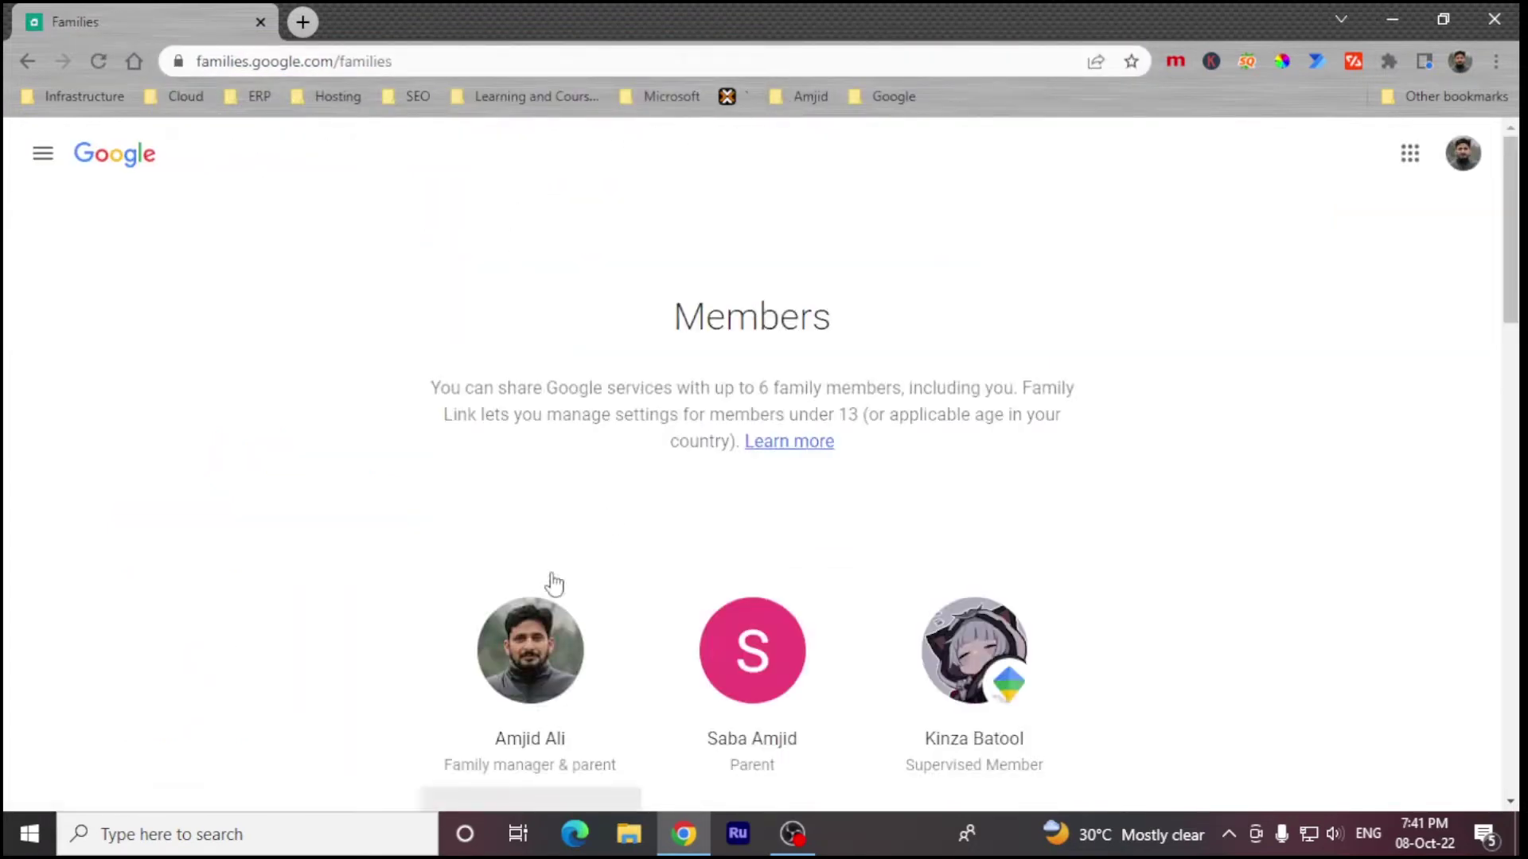
# Step: Glance at the other parent's details, then open the supervised child's Family Link settings
pyautogui.scroll(-3, 664, 537)
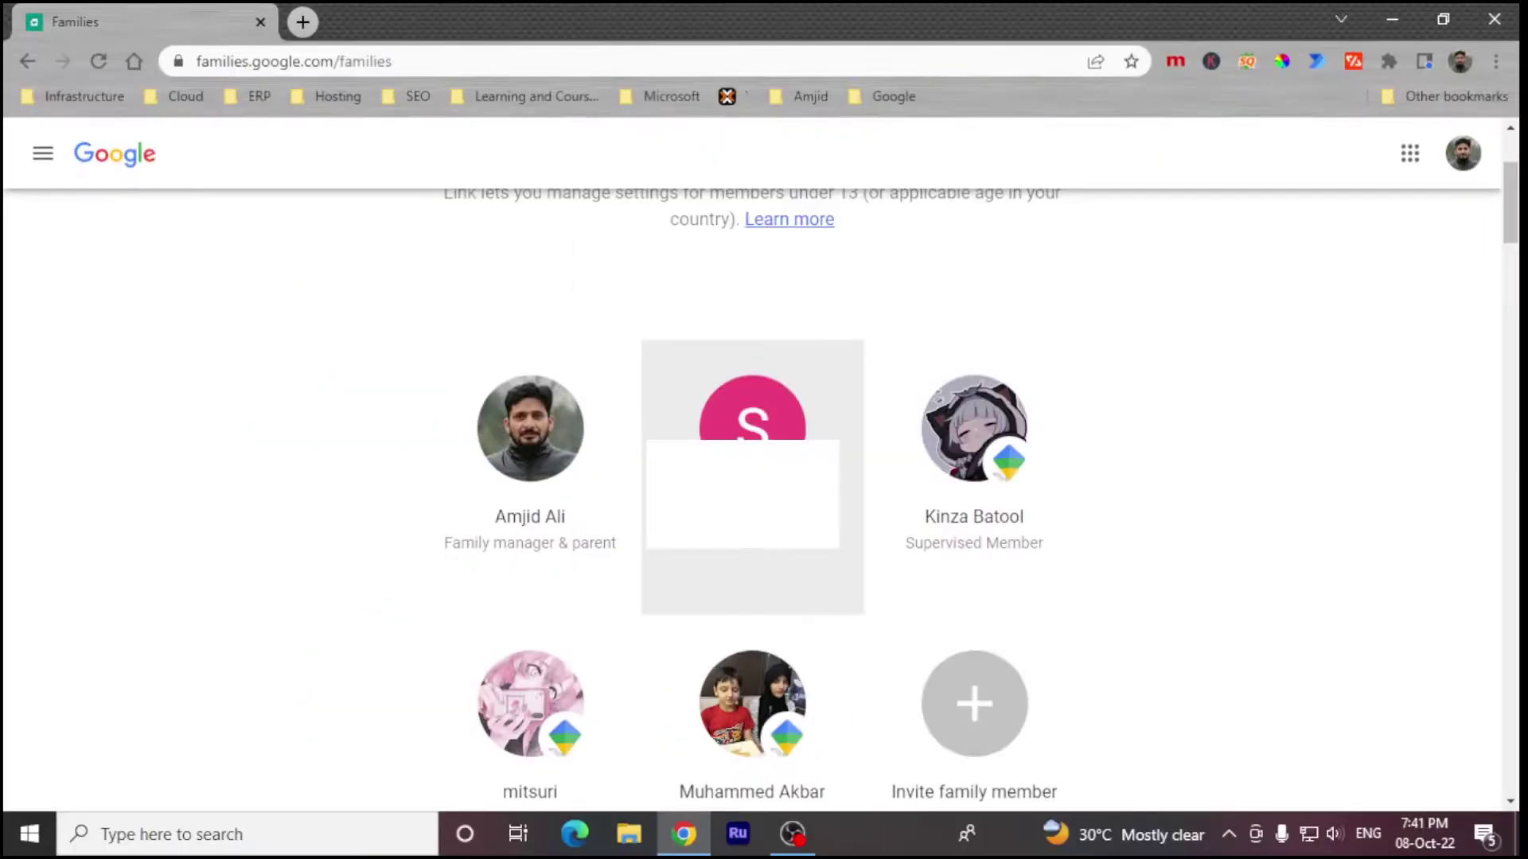
pyautogui.click(791, 569)
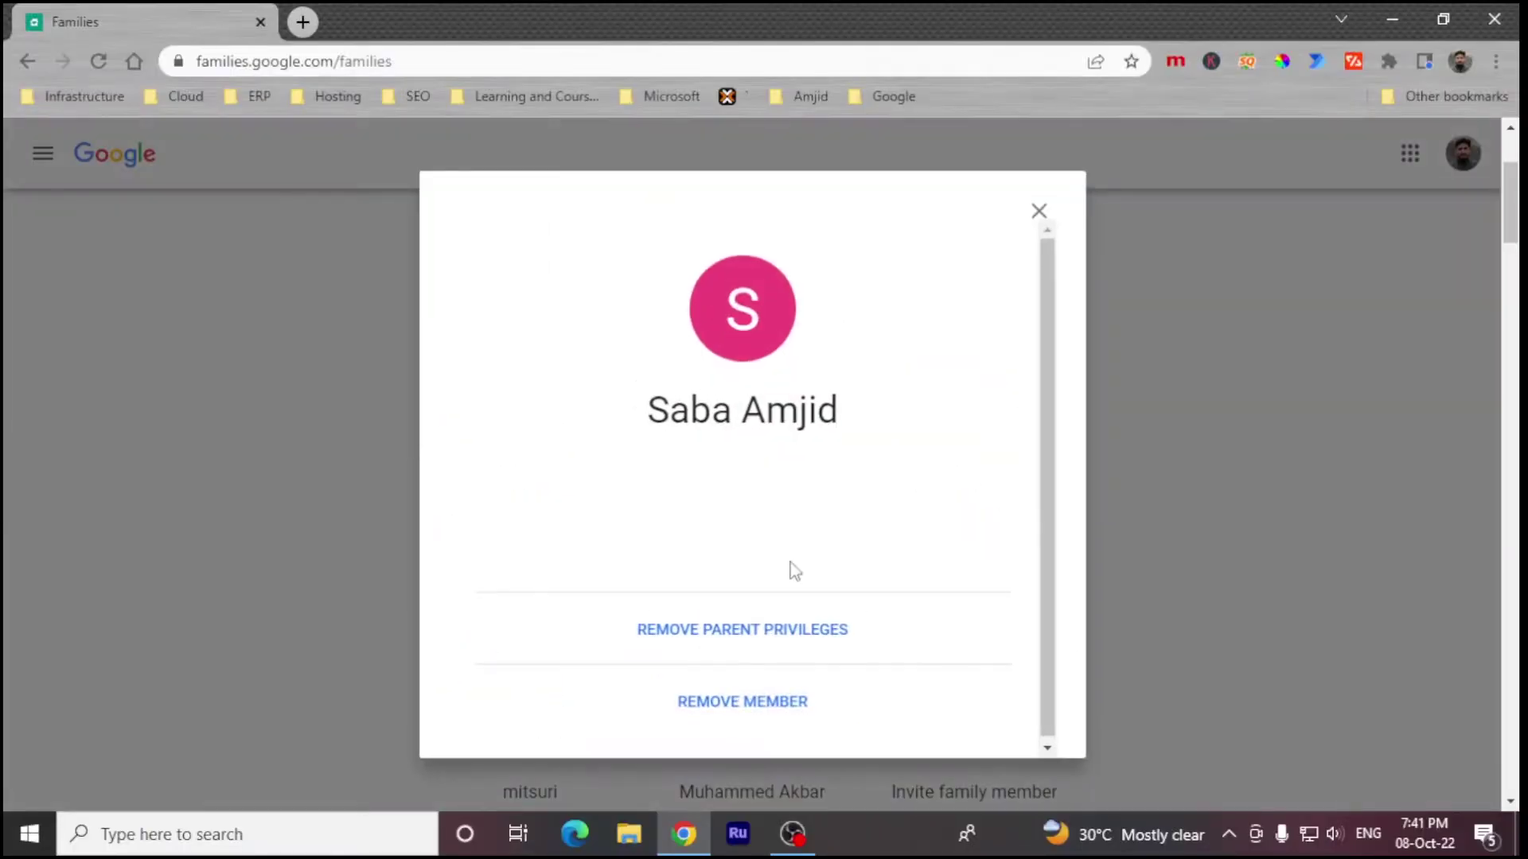
pyautogui.click(1036, 211)
pyautogui.rightClick(1047, 215)
pyautogui.click(1463, 559)
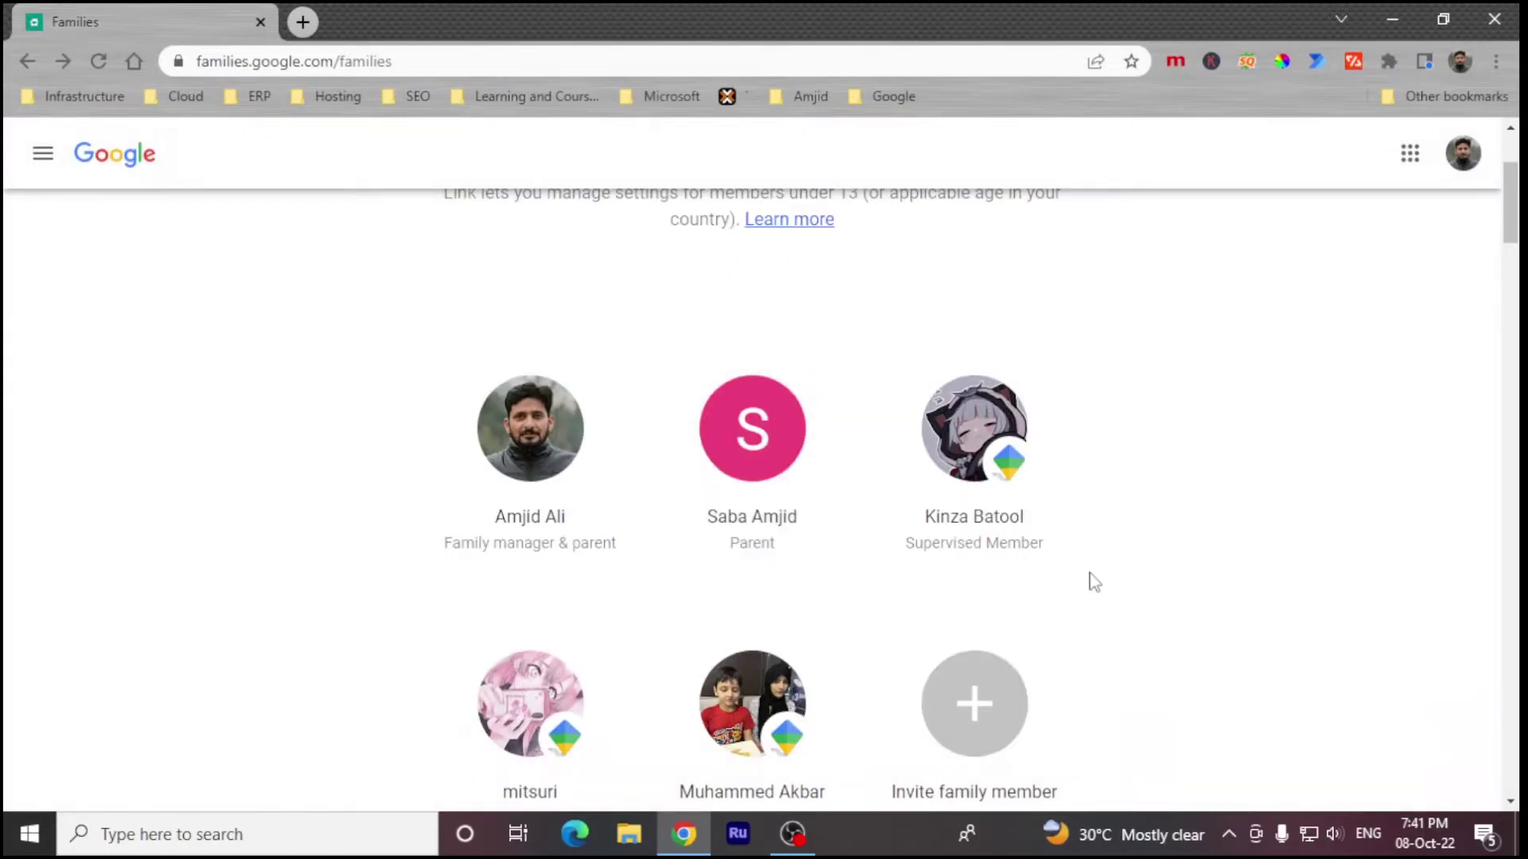
pyautogui.click(786, 686)
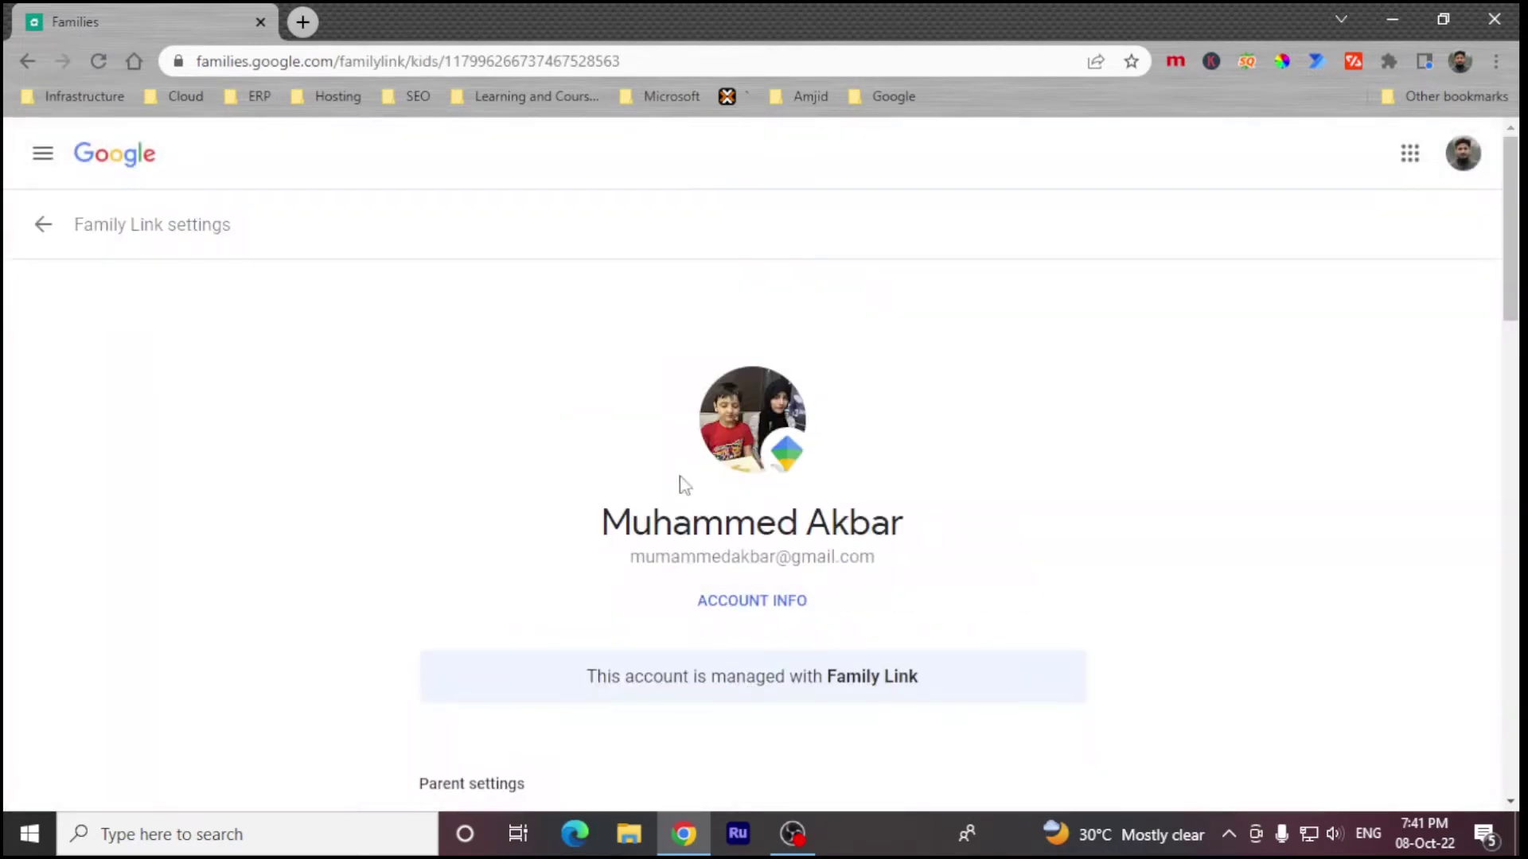
pyautogui.scroll(-4, 682, 487)
# Step: Review the child's Account info page and return to the settings overview
pyautogui.scroll(4, 682, 487)
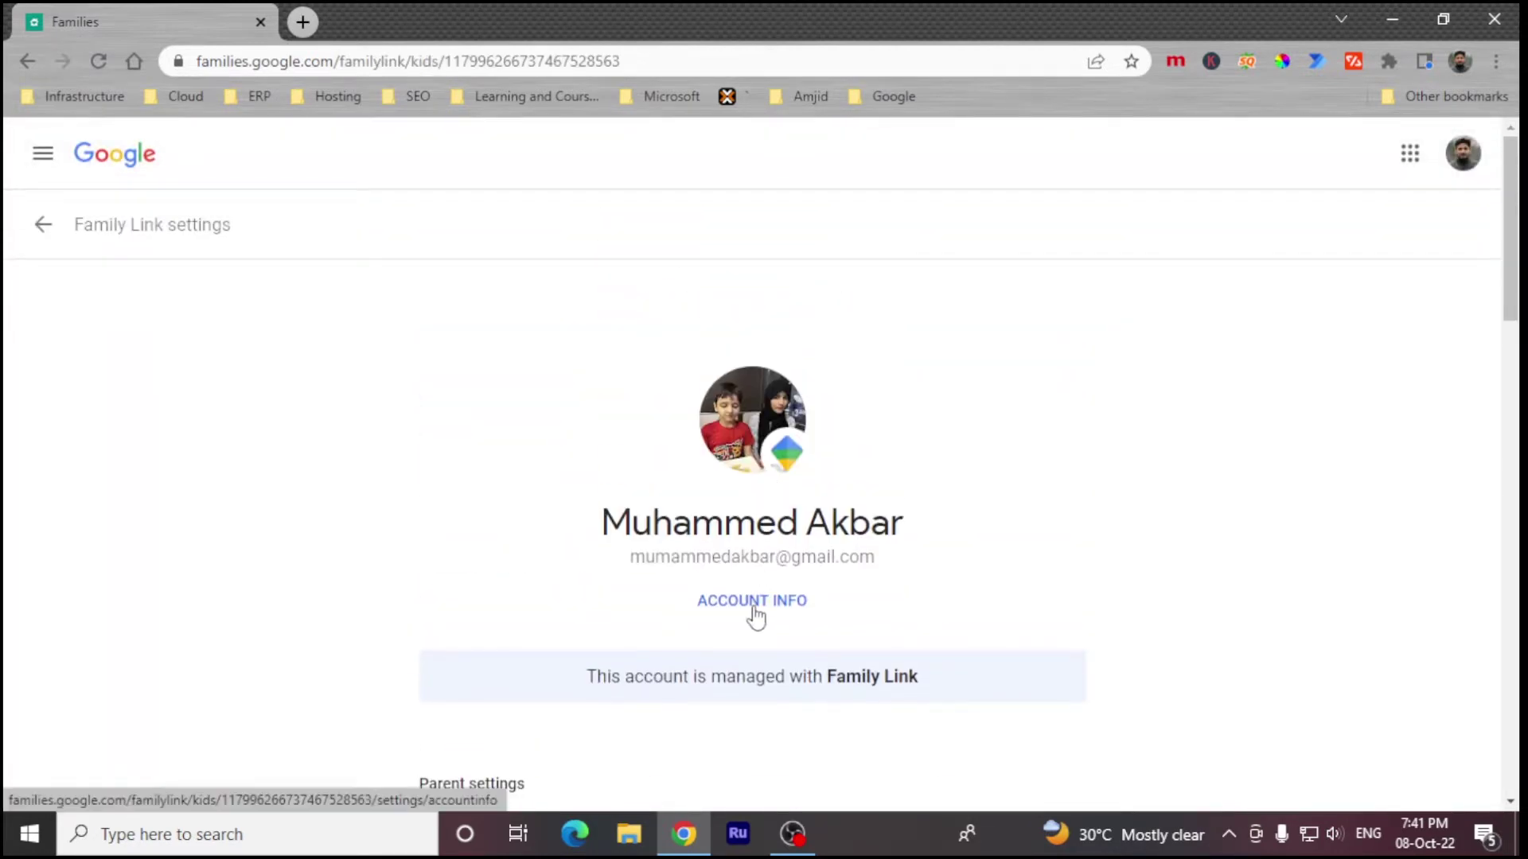
pyautogui.click(752, 601)
pyautogui.scroll(-6, 364, 482)
pyautogui.scroll(1, 491, 518)
pyautogui.scroll(-4, 493, 521)
pyautogui.scroll(4, 494, 521)
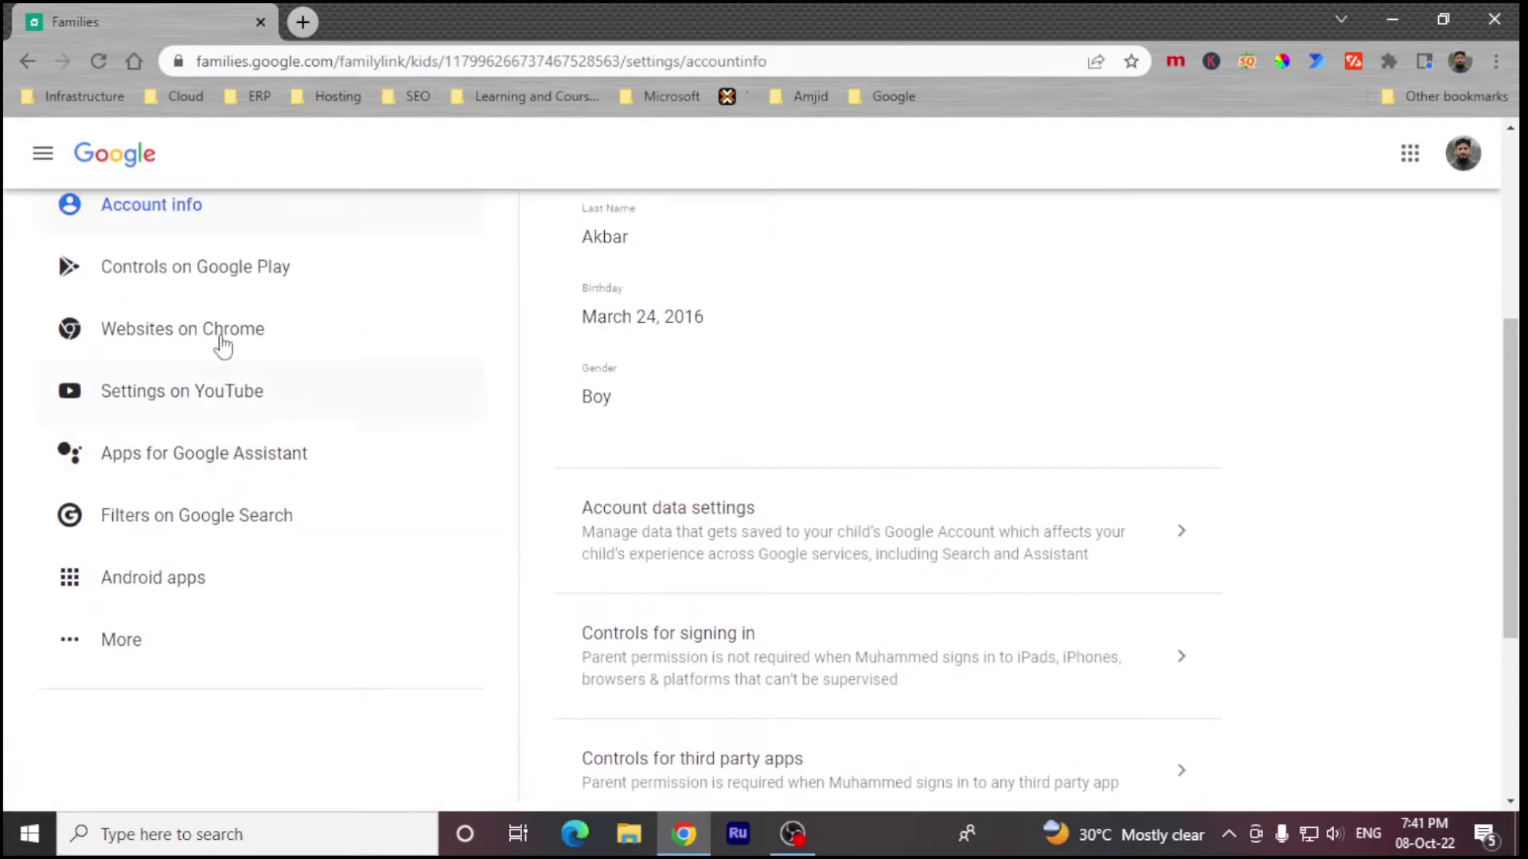
pyautogui.click(27, 63)
# Step: In Websites on Chrome, try Only allow approved sites, then revert to Try to block explicit sites
pyautogui.scroll(-5, 667, 601)
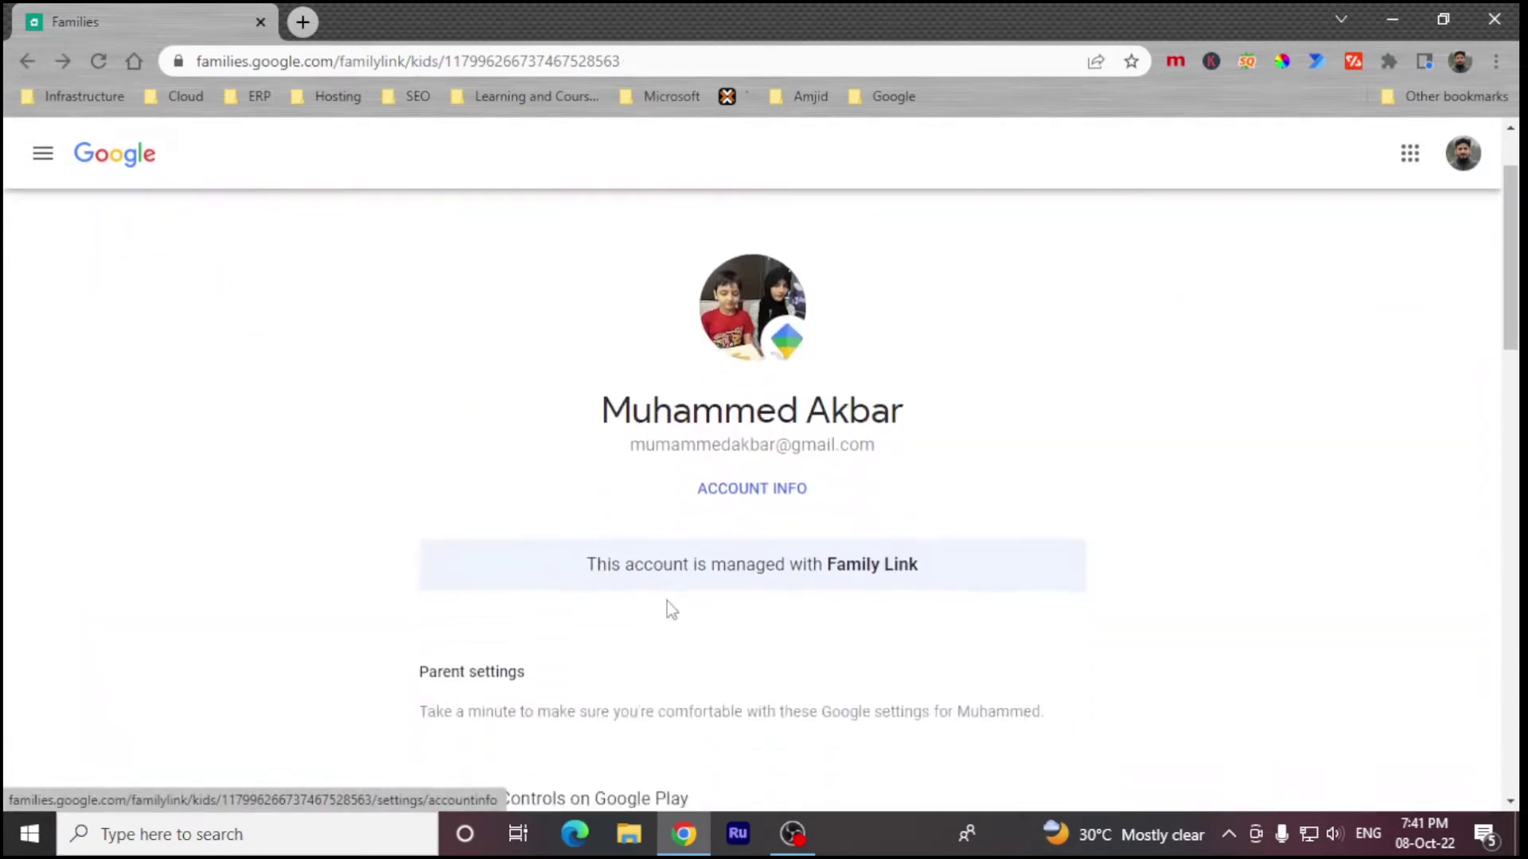
pyautogui.click(644, 626)
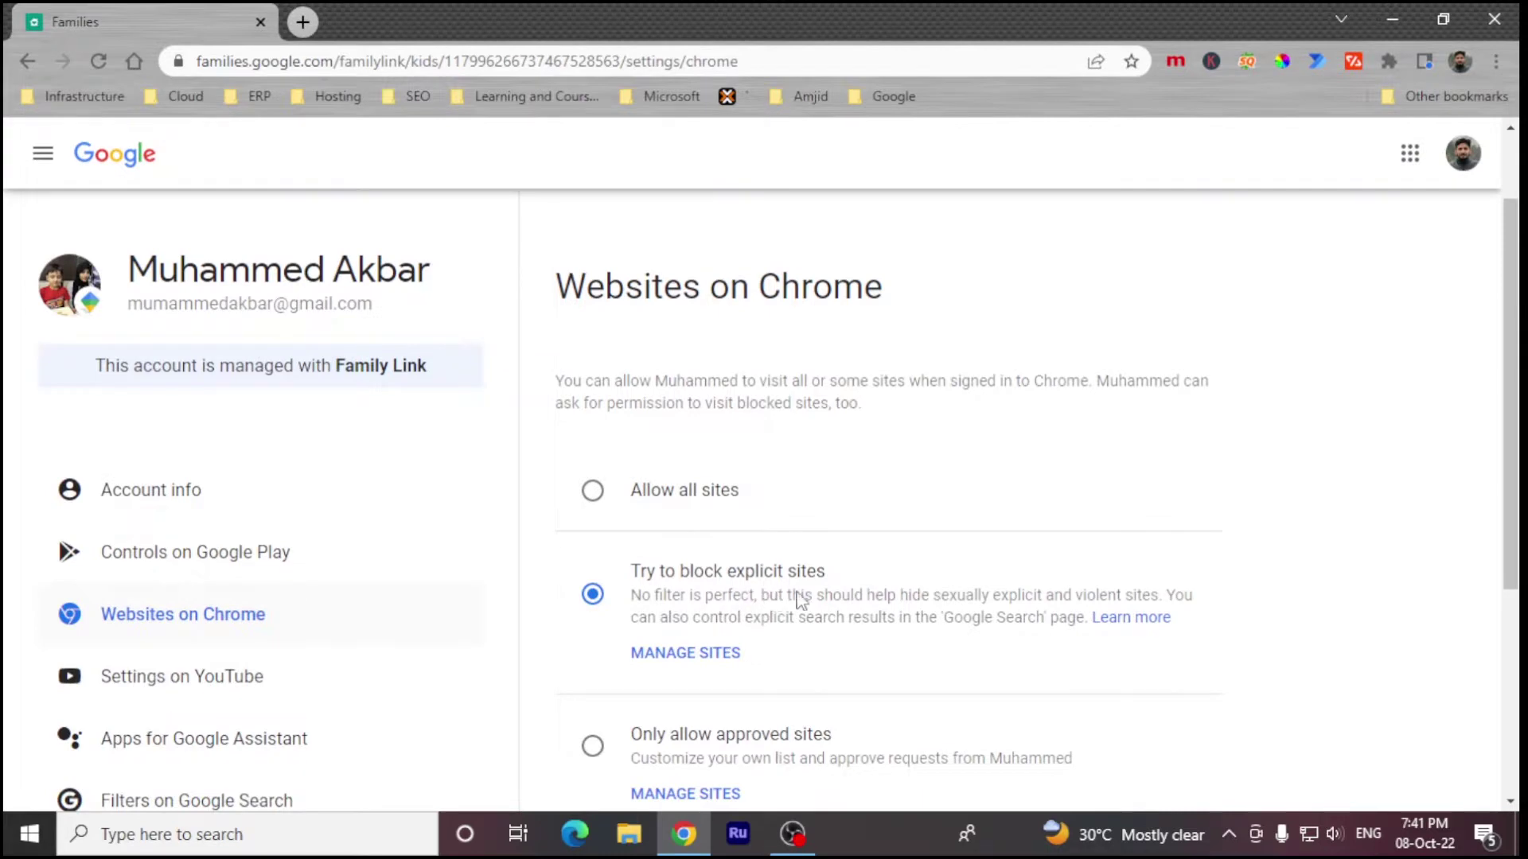
pyautogui.scroll(-3, 786, 601)
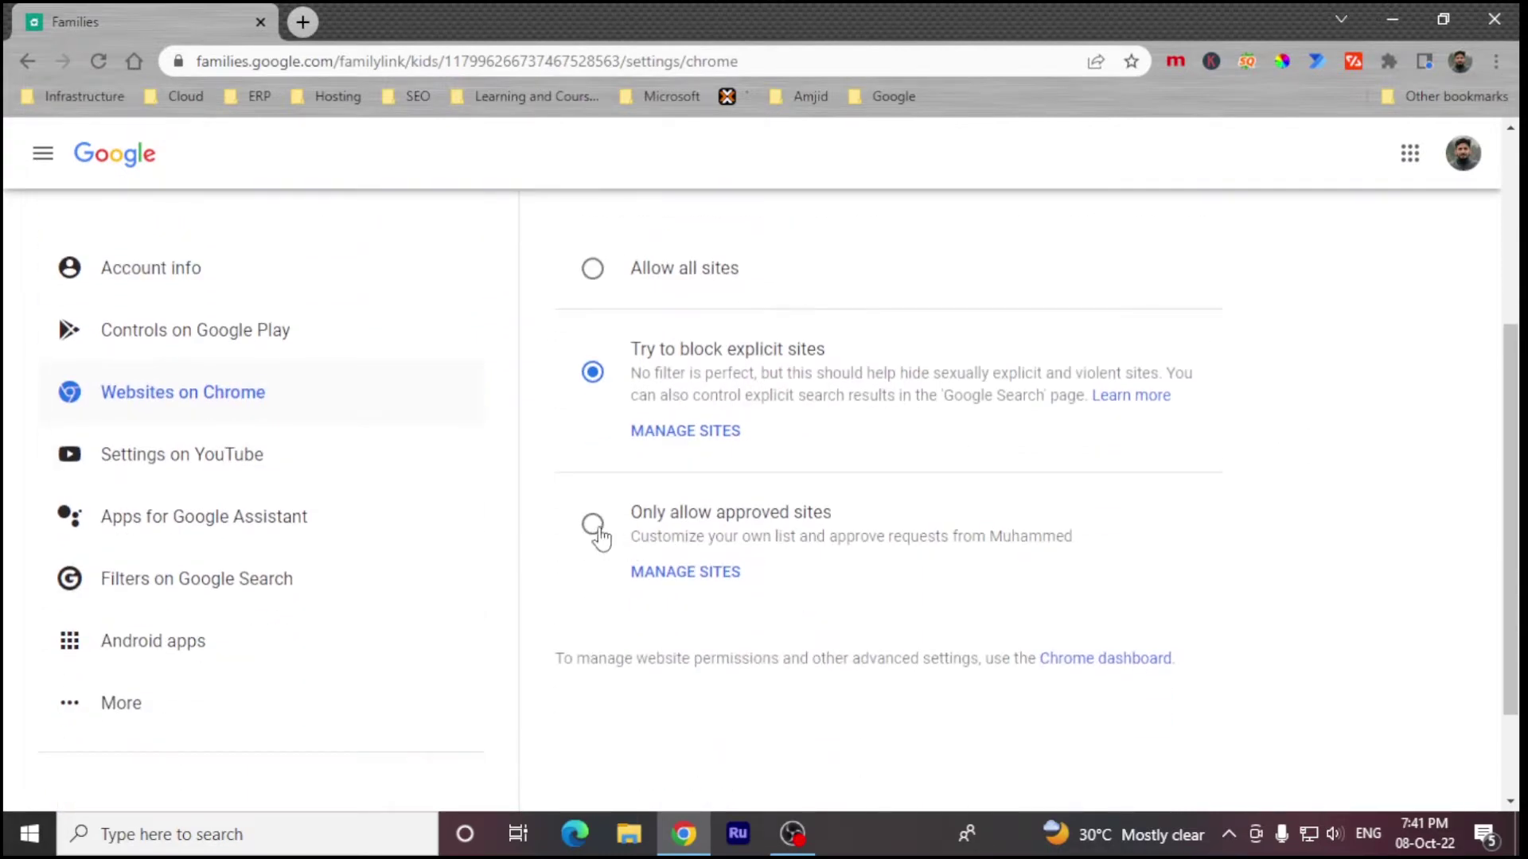
pyautogui.click(598, 529)
pyautogui.rightClick(598, 529)
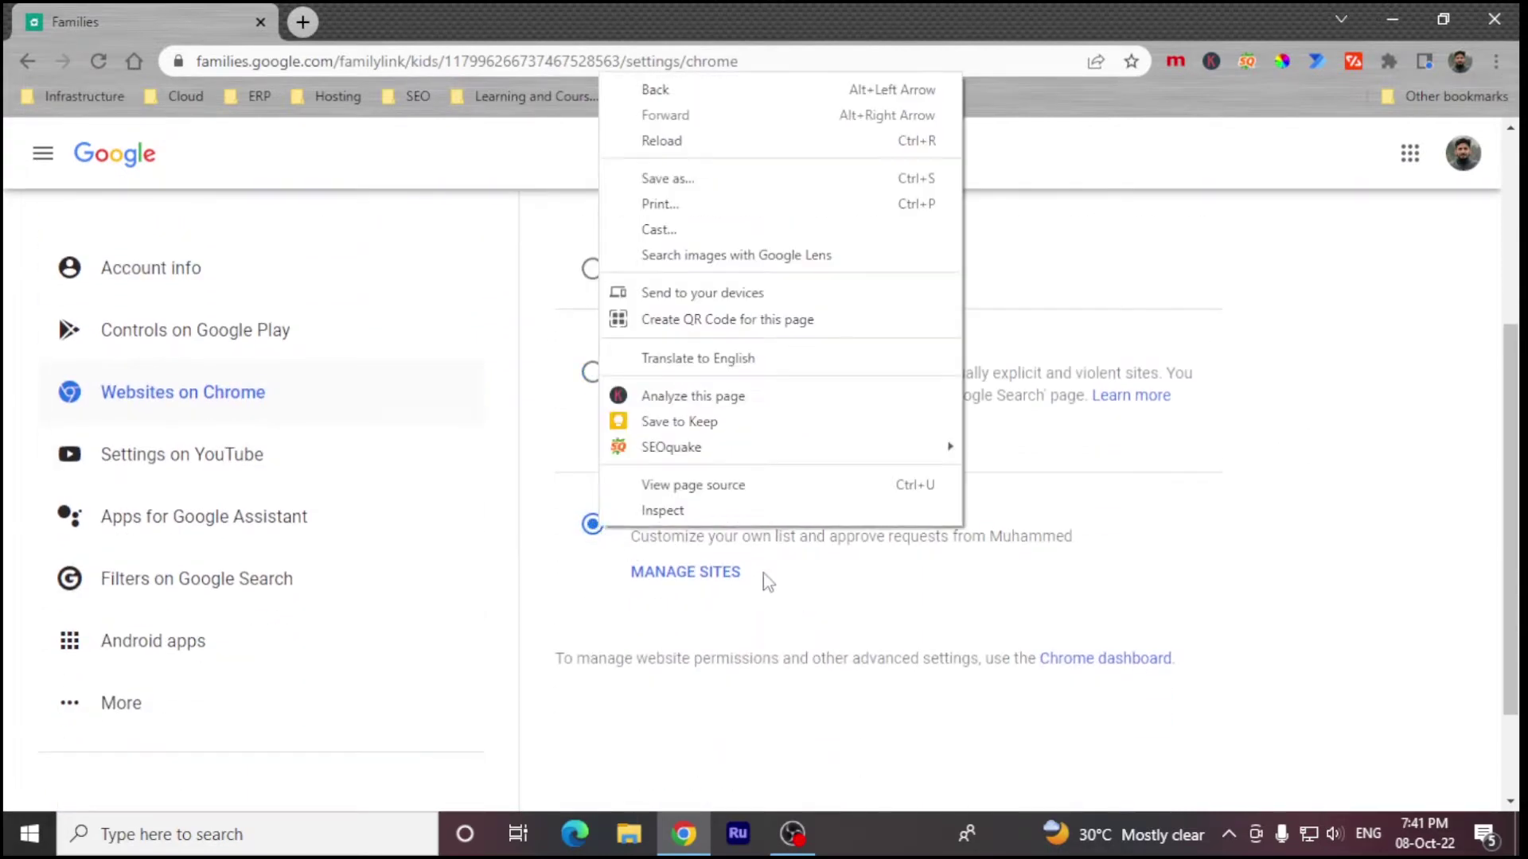
pyautogui.click(836, 568)
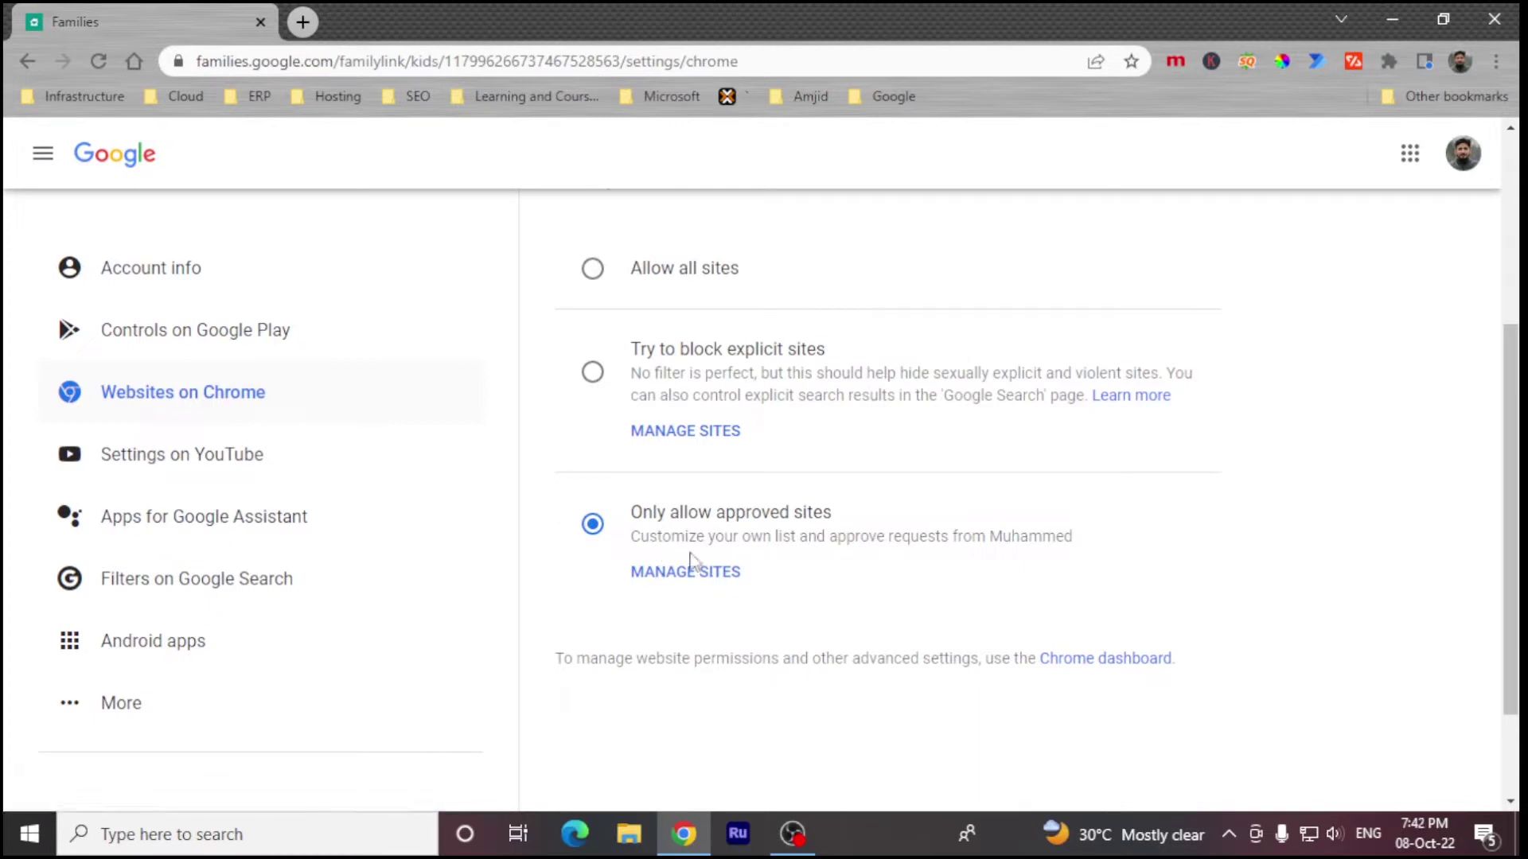
pyautogui.click(592, 372)
pyautogui.rightClick(592, 372)
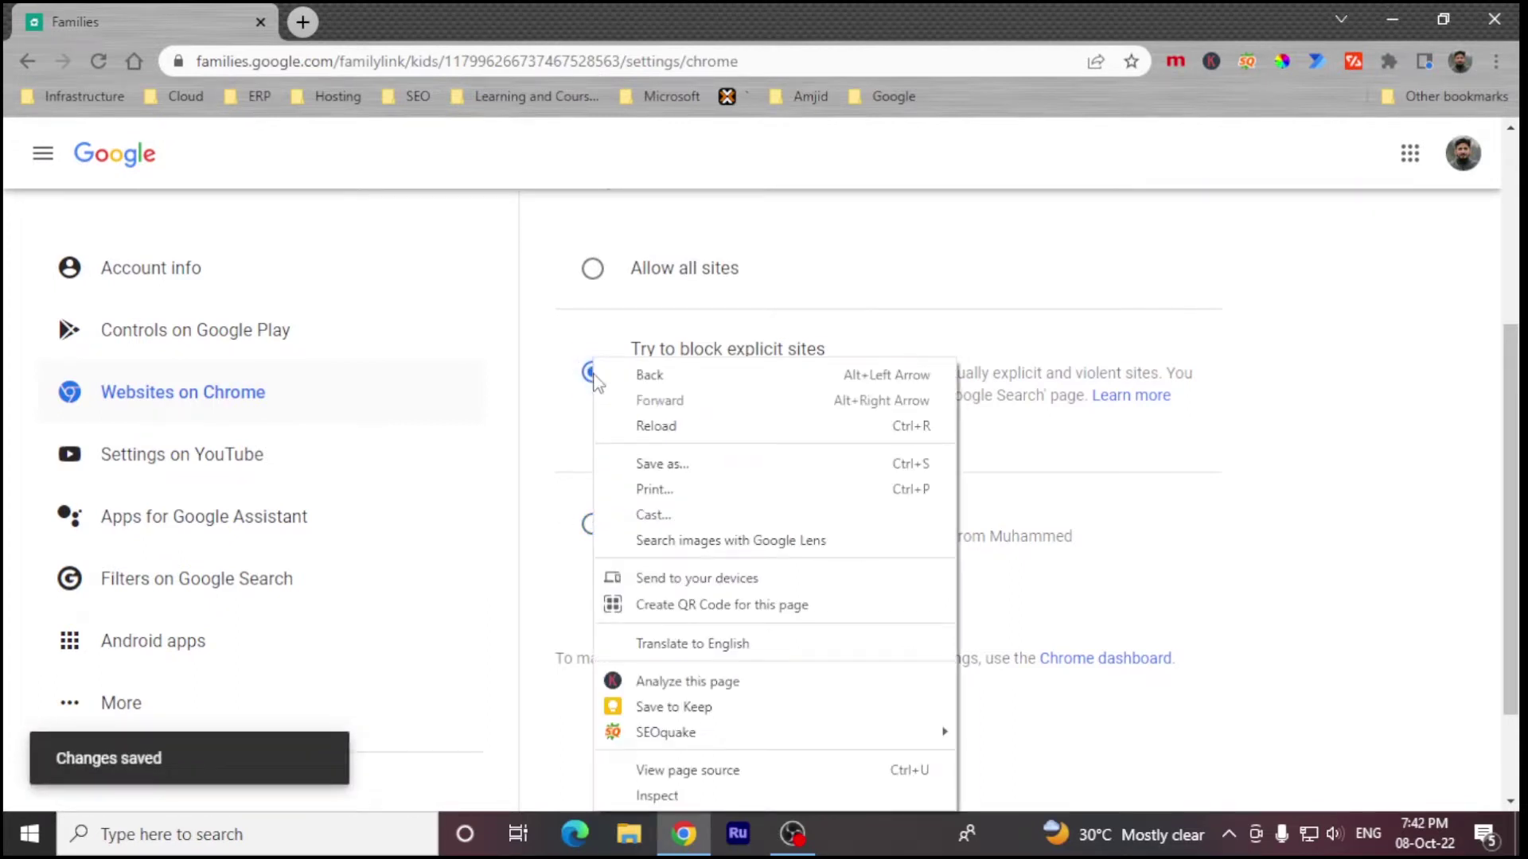
pyautogui.click(549, 366)
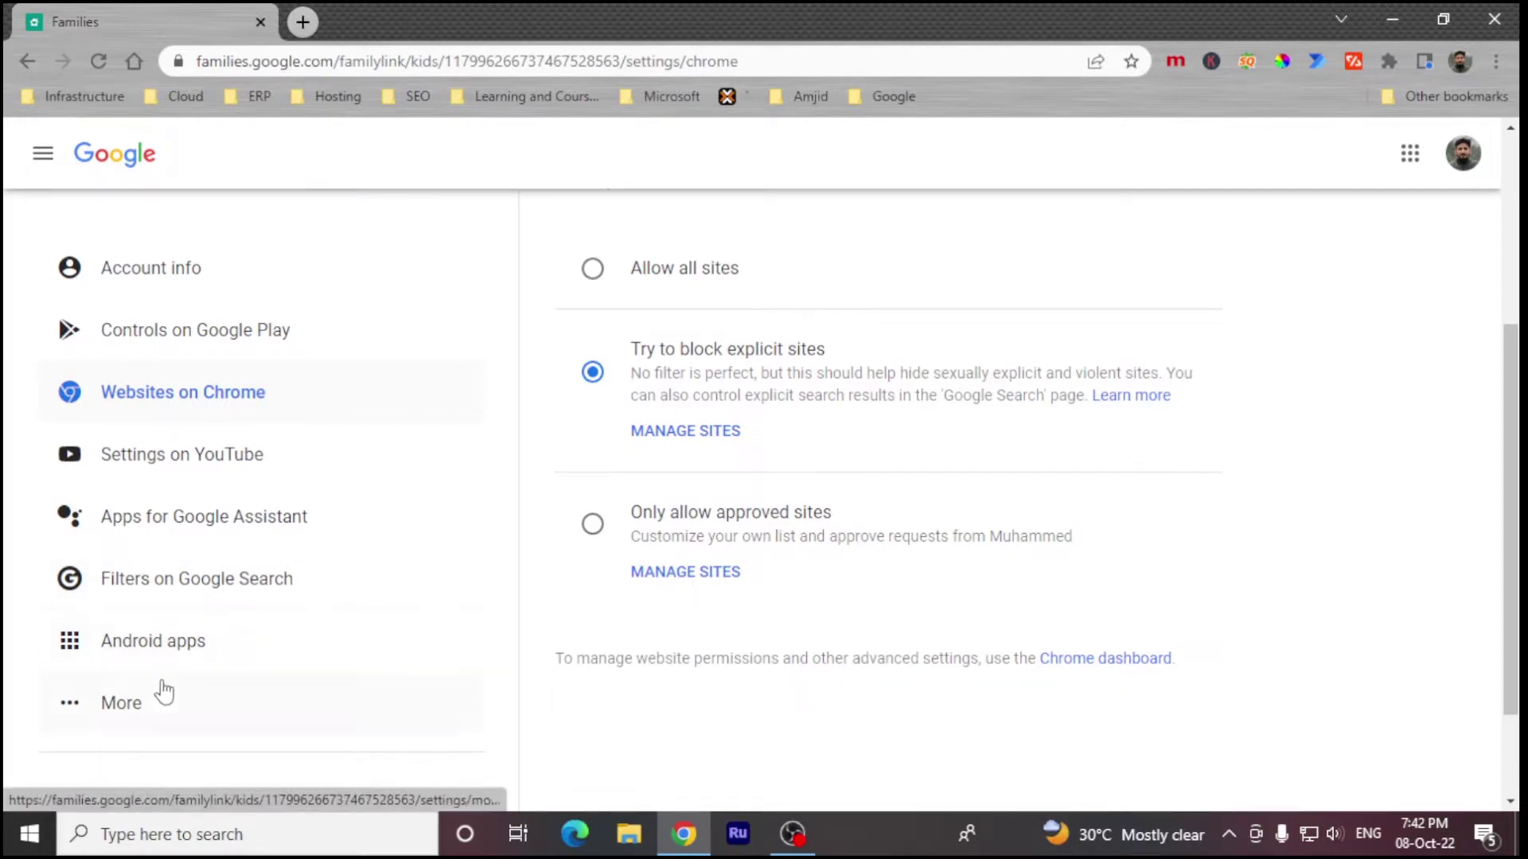
# Step: Go back to the overview and open Filters on Google Search
pyautogui.click(27, 61)
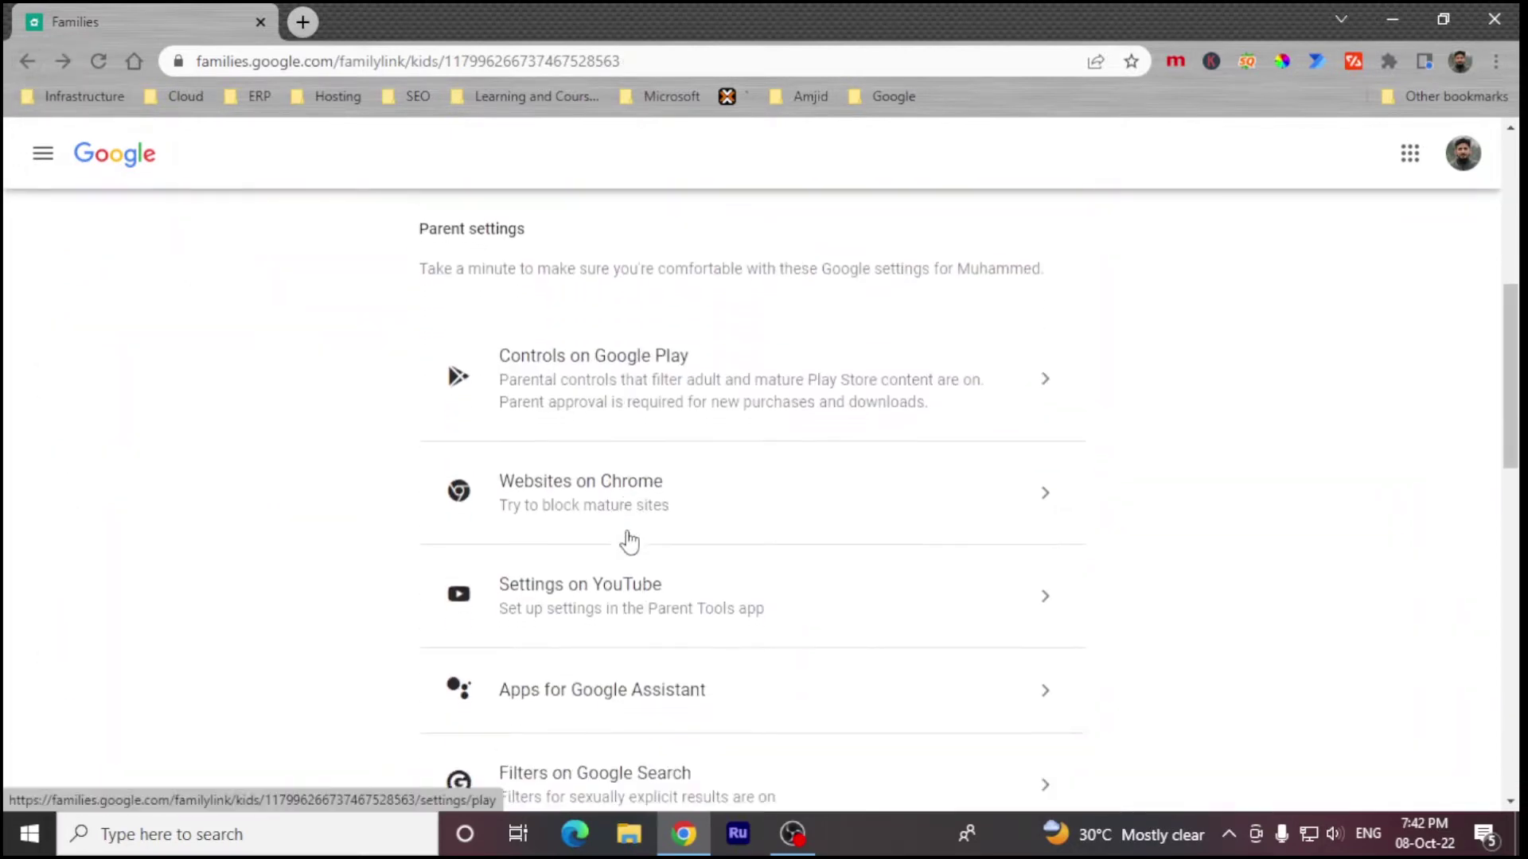
pyautogui.scroll(-1, 672, 573)
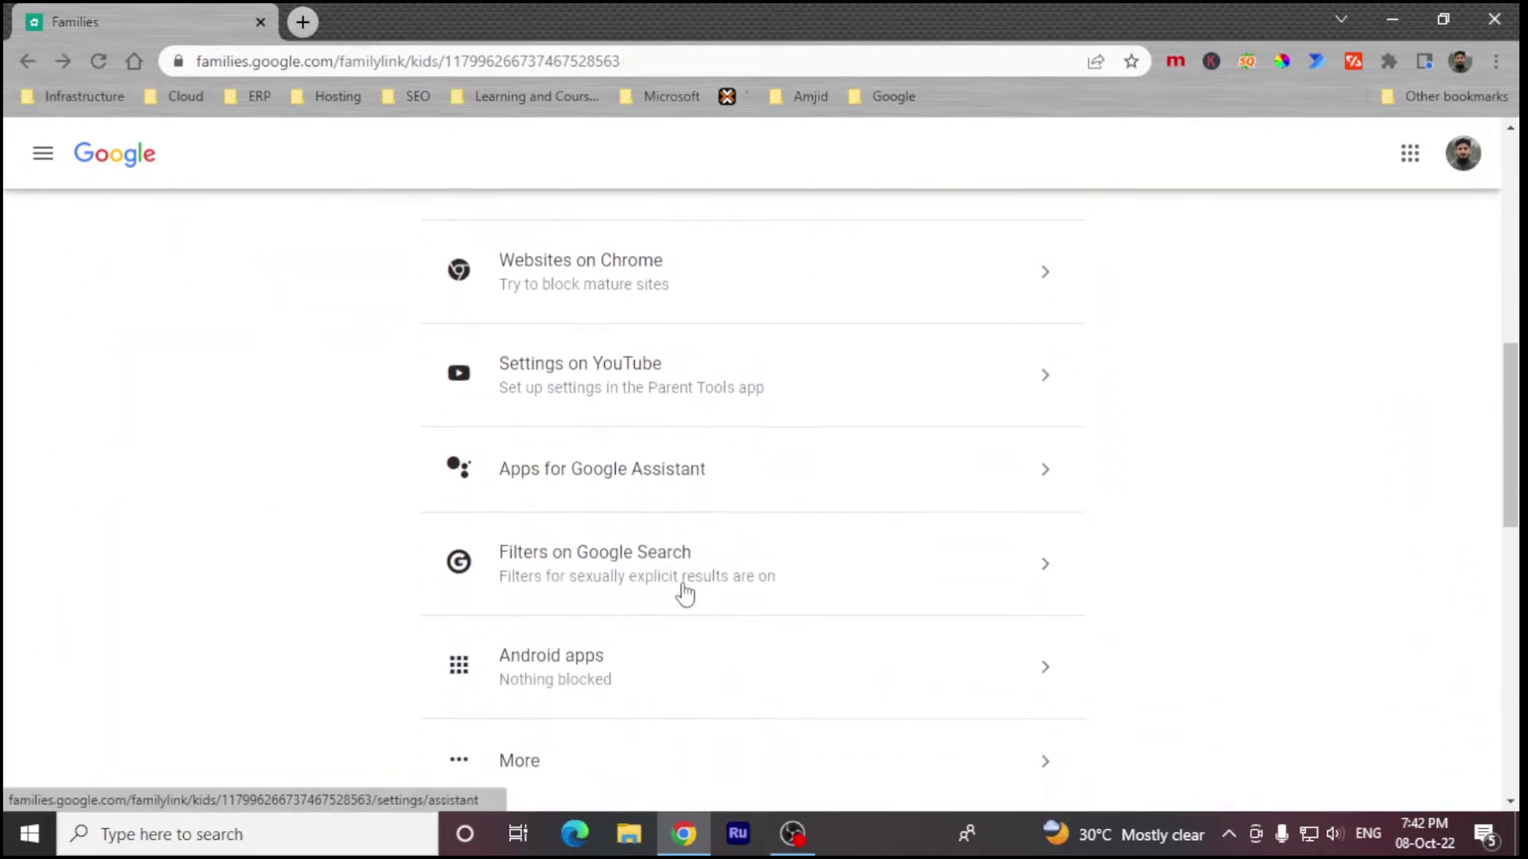
pyautogui.click(621, 587)
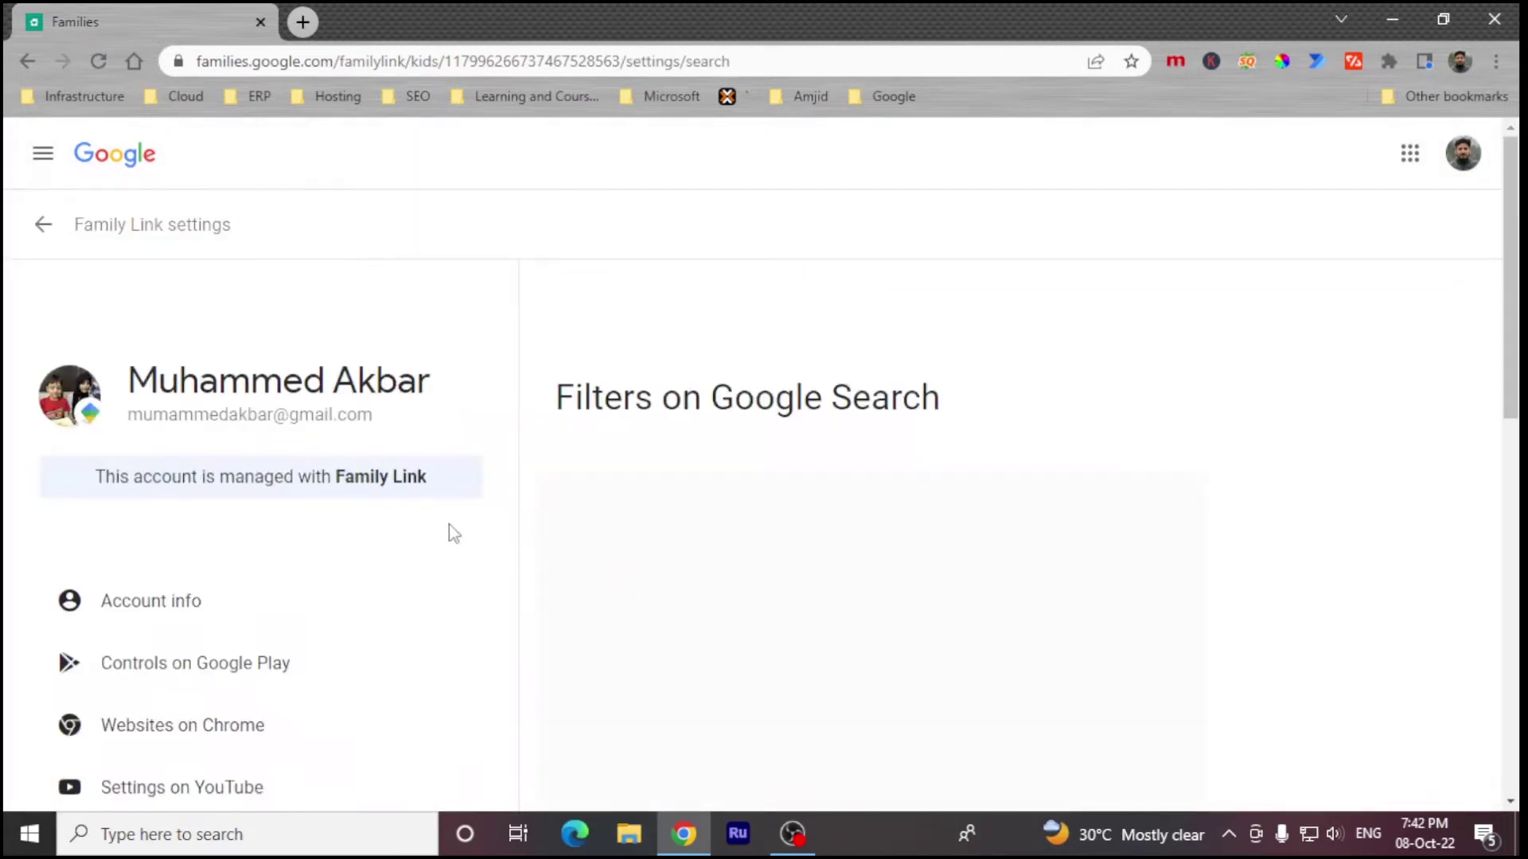
# Step: Under More, switch on See your child's location and confirm with TURN ON
pyautogui.scroll(-2, 458, 529)
pyautogui.scroll(-4, 720, 439)
pyautogui.scroll(-2, 720, 440)
pyautogui.click(120, 346)
pyautogui.scroll(-3, 508, 427)
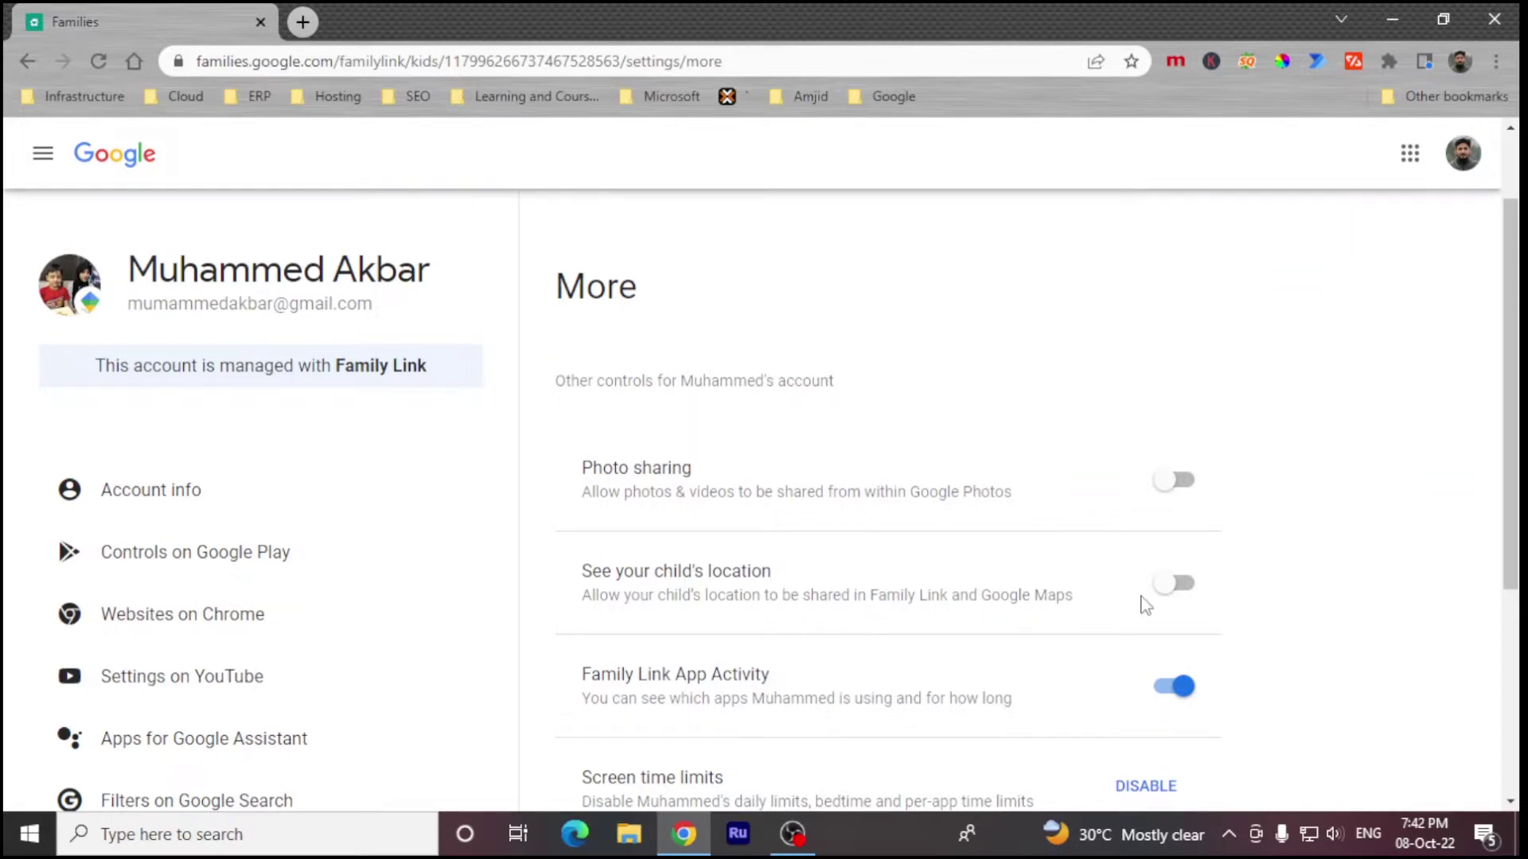
pyautogui.click(1171, 585)
pyautogui.click(897, 553)
pyautogui.scroll(-2, 896, 570)
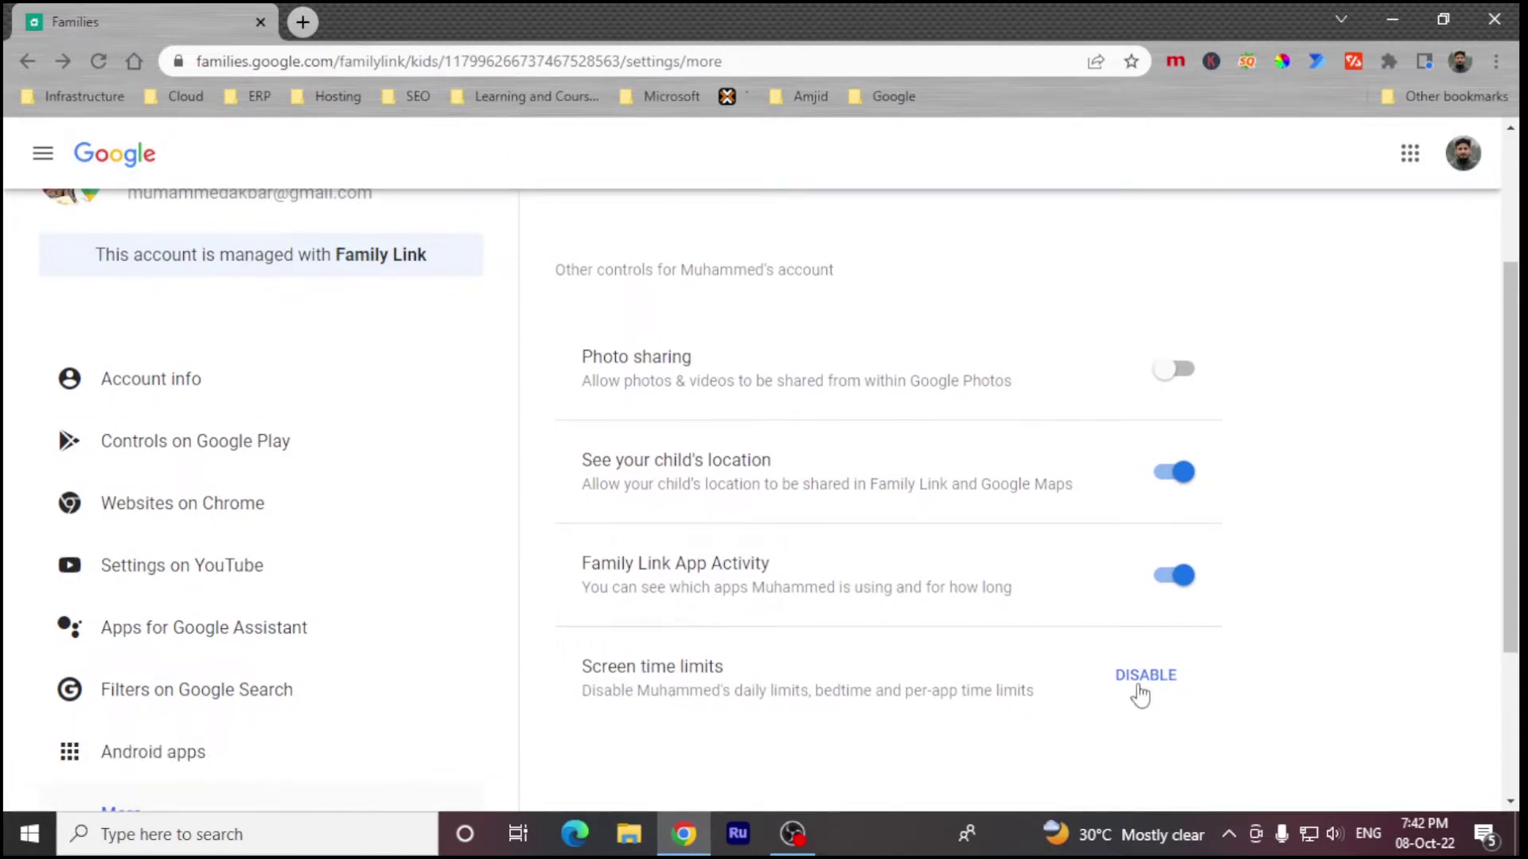
pyautogui.scroll(-4, 969, 682)
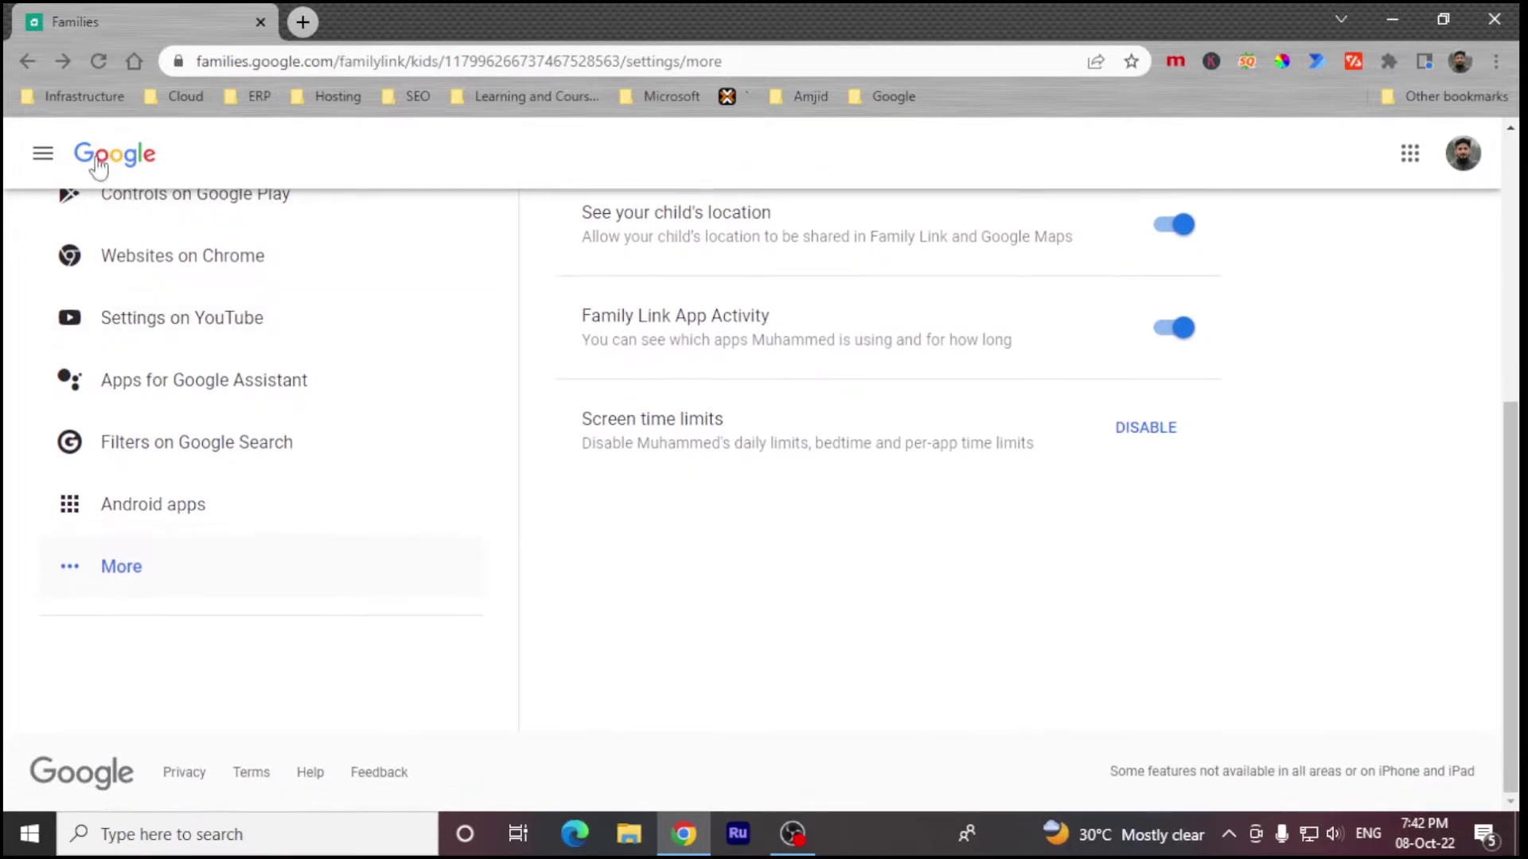
# Step: Return to account info and open the child's Controls on Google Play
pyautogui.click(29, 61)
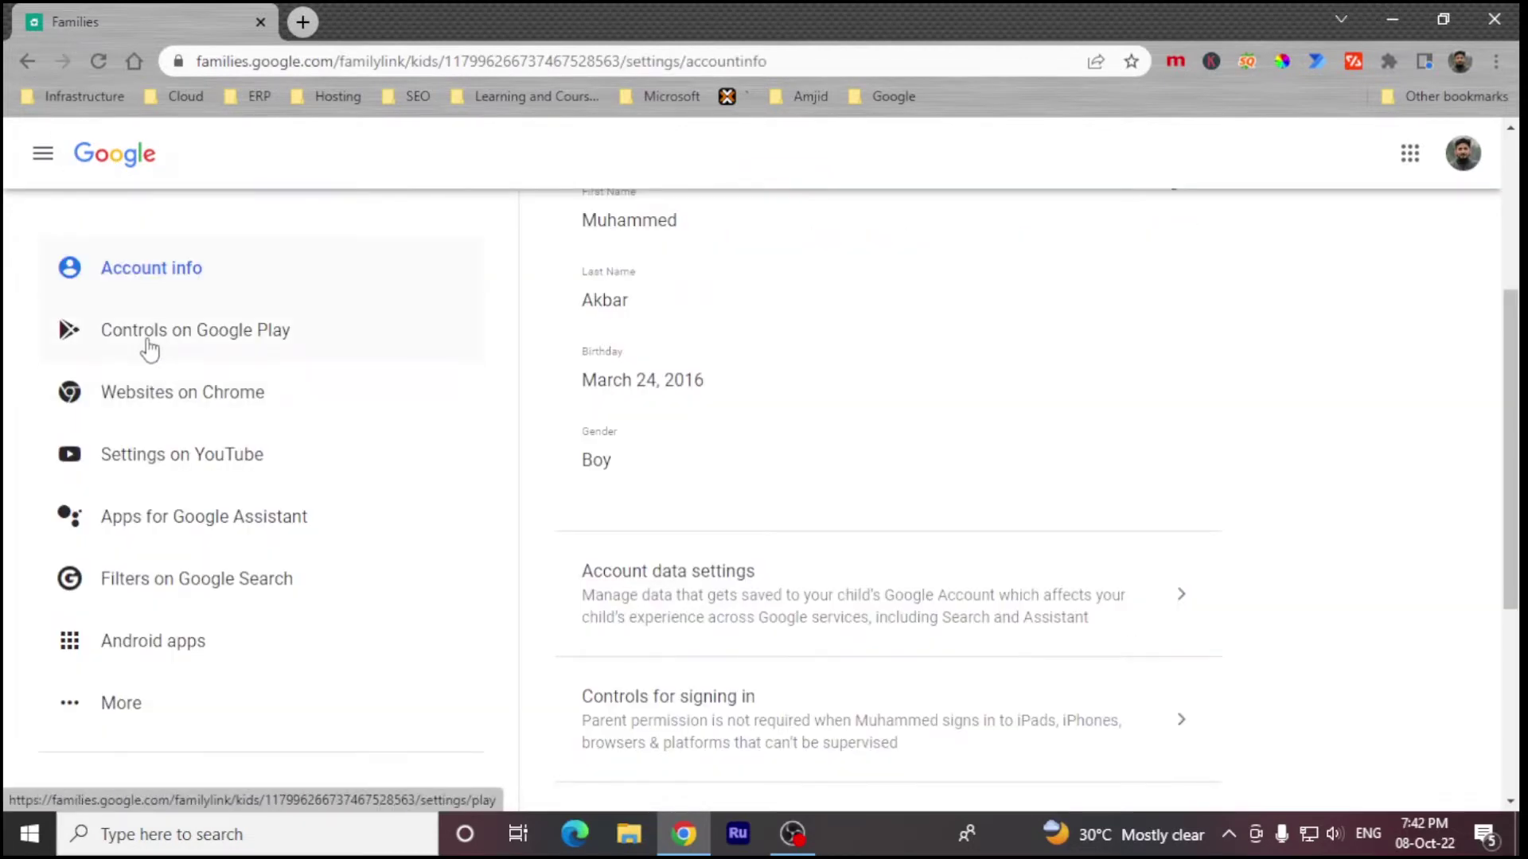
pyautogui.click(150, 348)
pyautogui.scroll(-2, 625, 498)
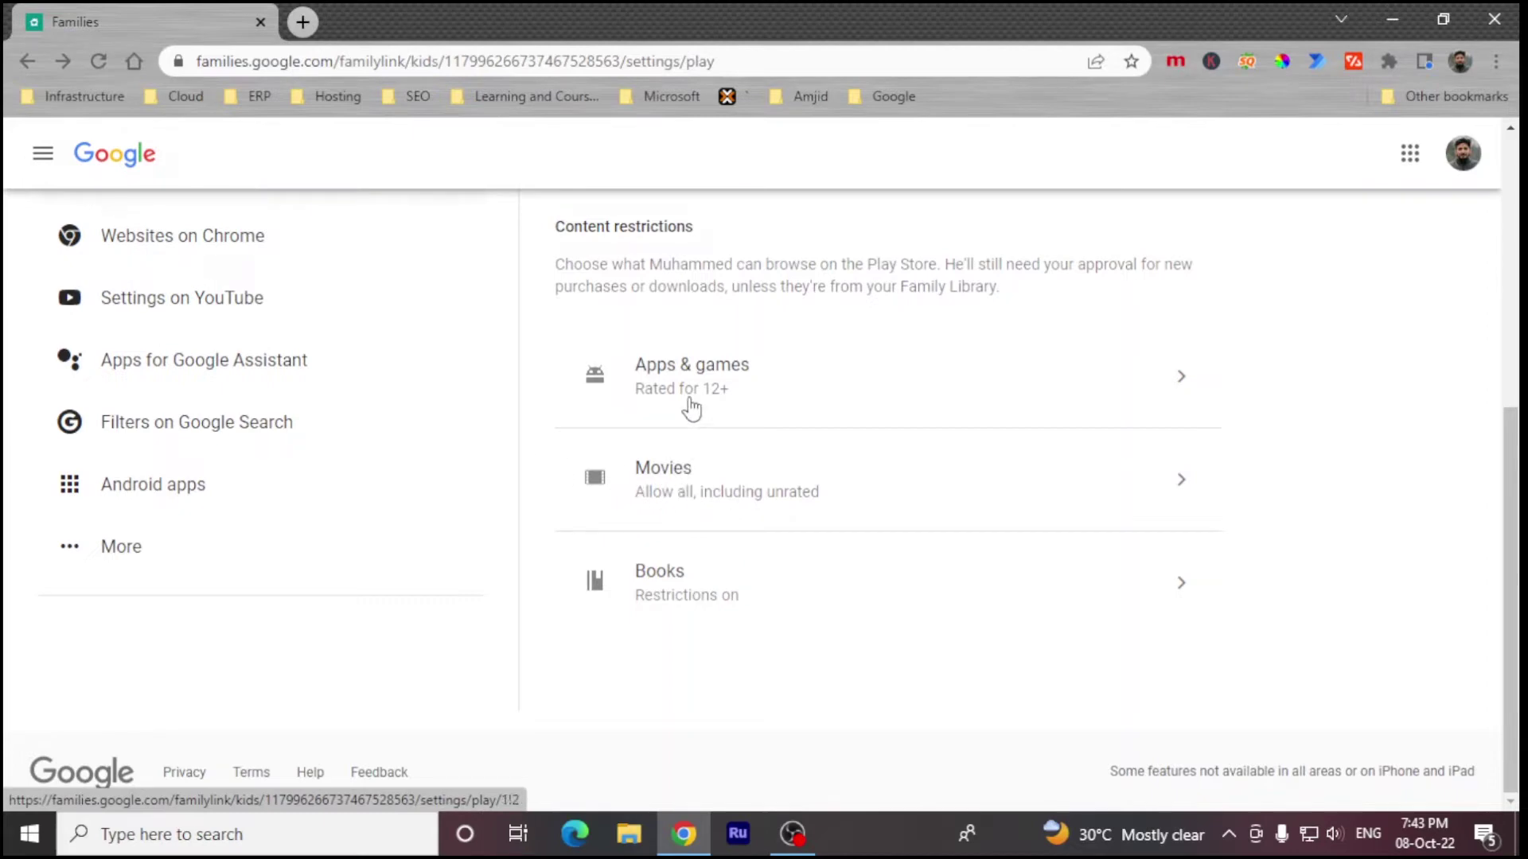
# Step: Limit the child's Apps & games rating to Rated for 3+
pyautogui.click(693, 398)
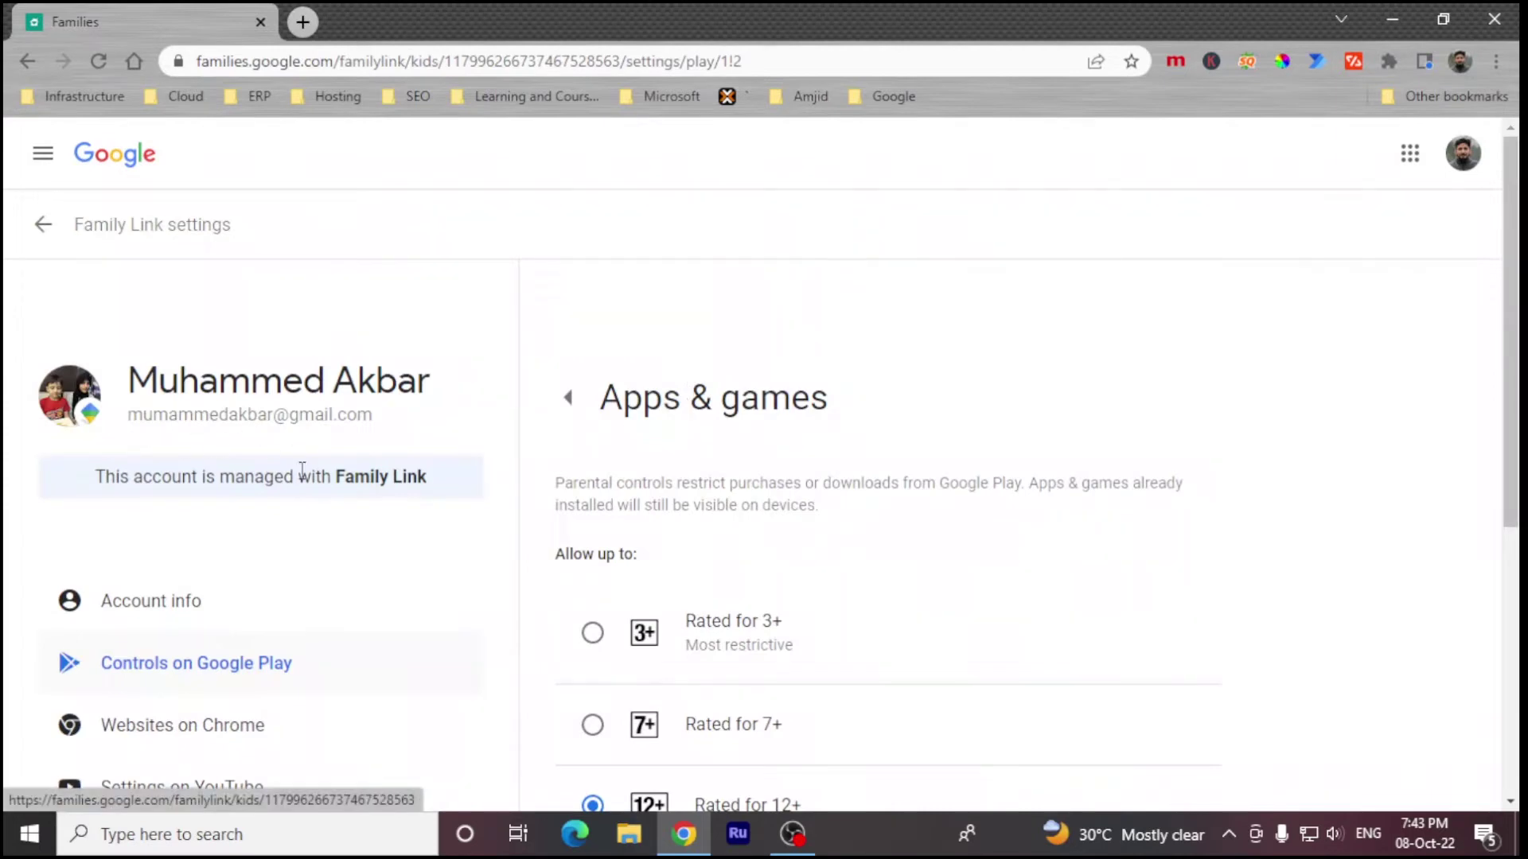
pyautogui.scroll(-3, 555, 531)
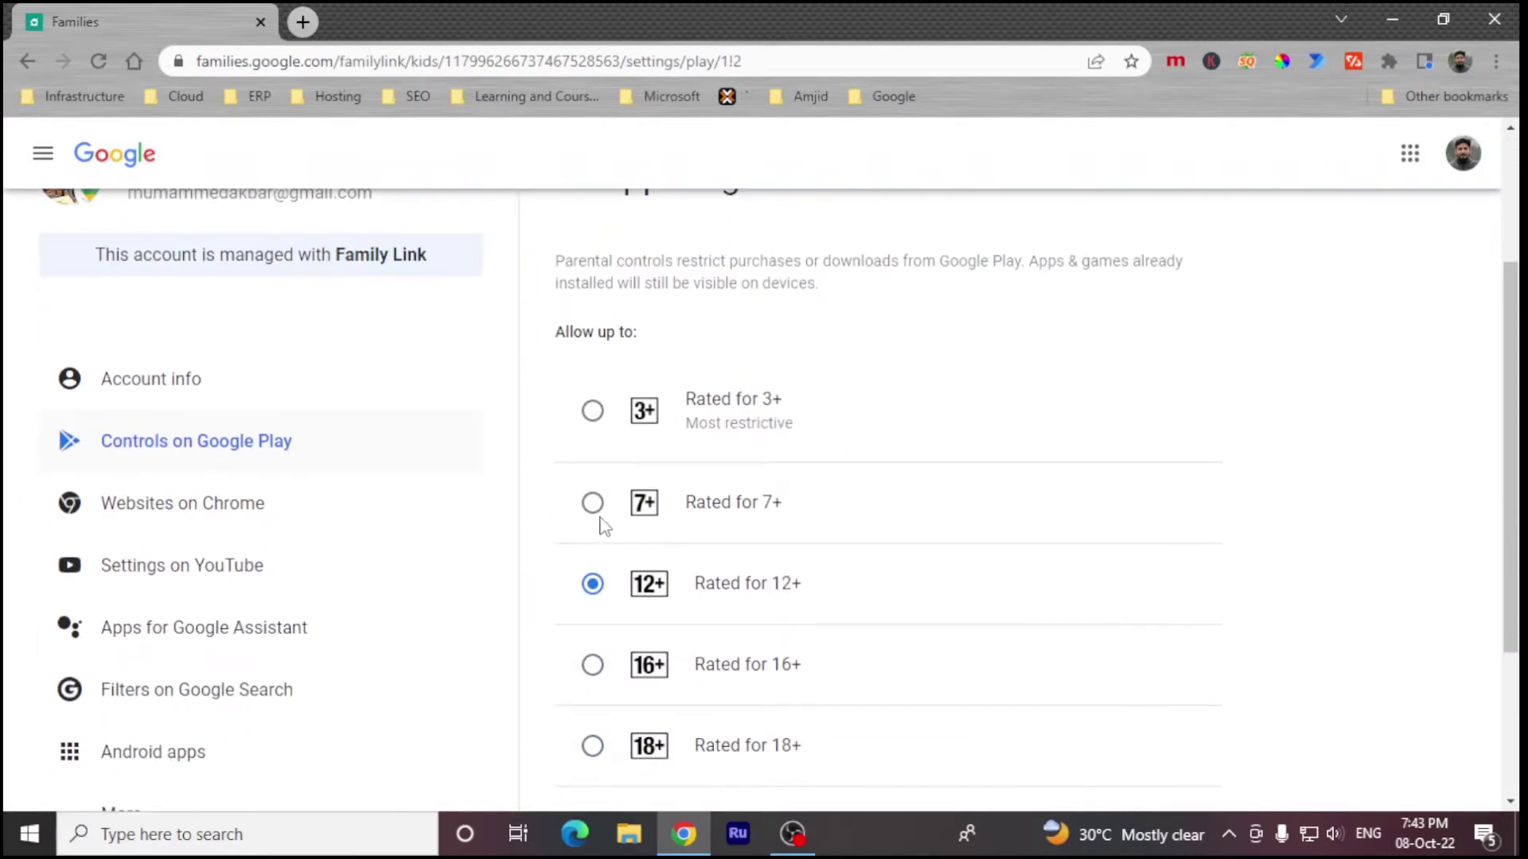
pyautogui.click(592, 412)
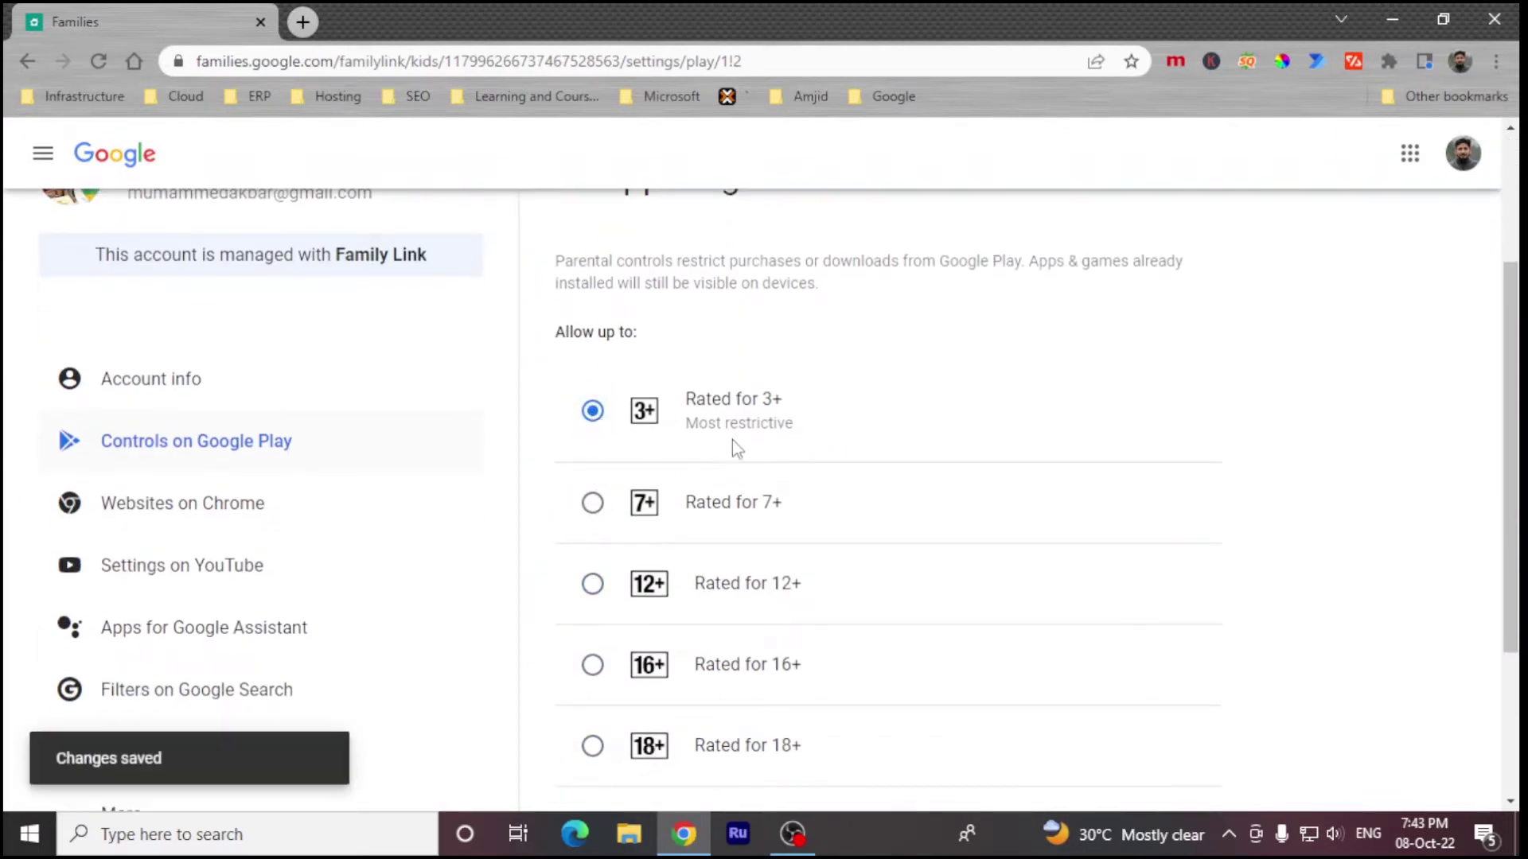
pyautogui.hotkey('alt', 'Left')
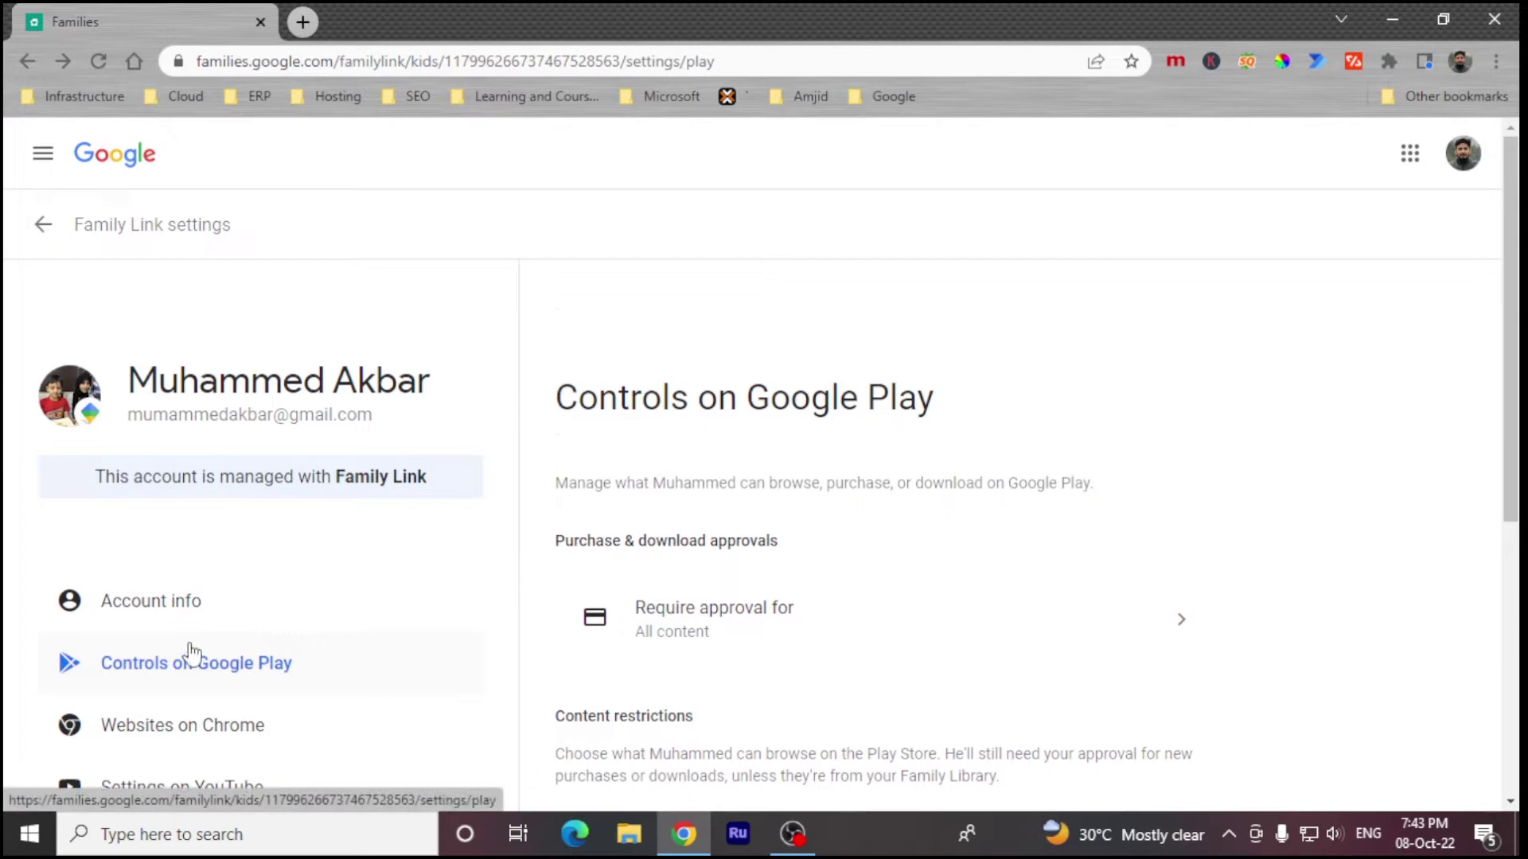
# Step: Open the child's account info and its Controls for signing in
pyautogui.click(151, 601)
pyautogui.scroll(-7, 586, 729)
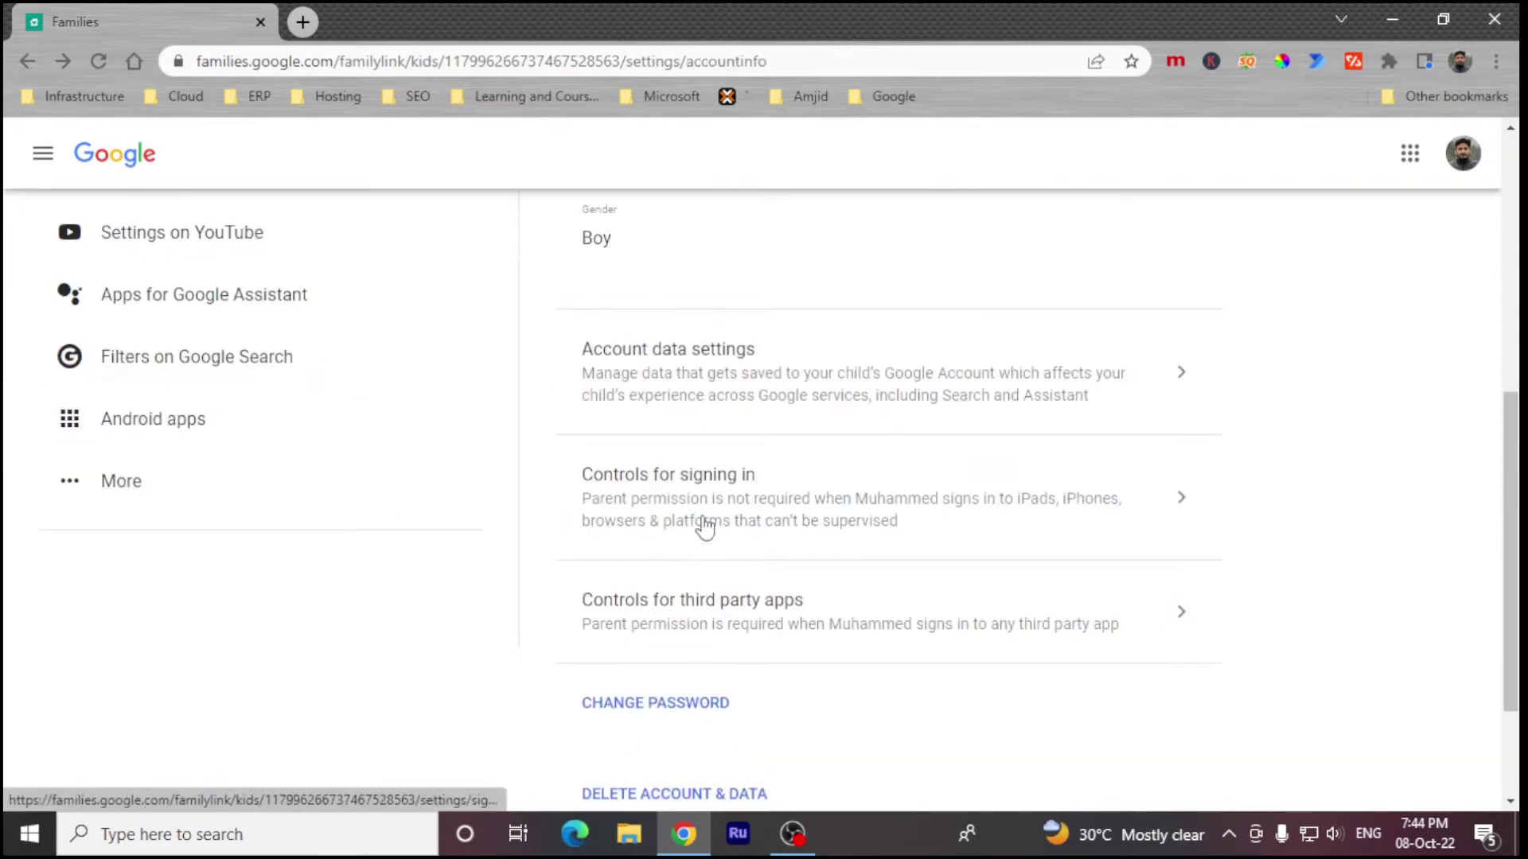
pyautogui.click(700, 525)
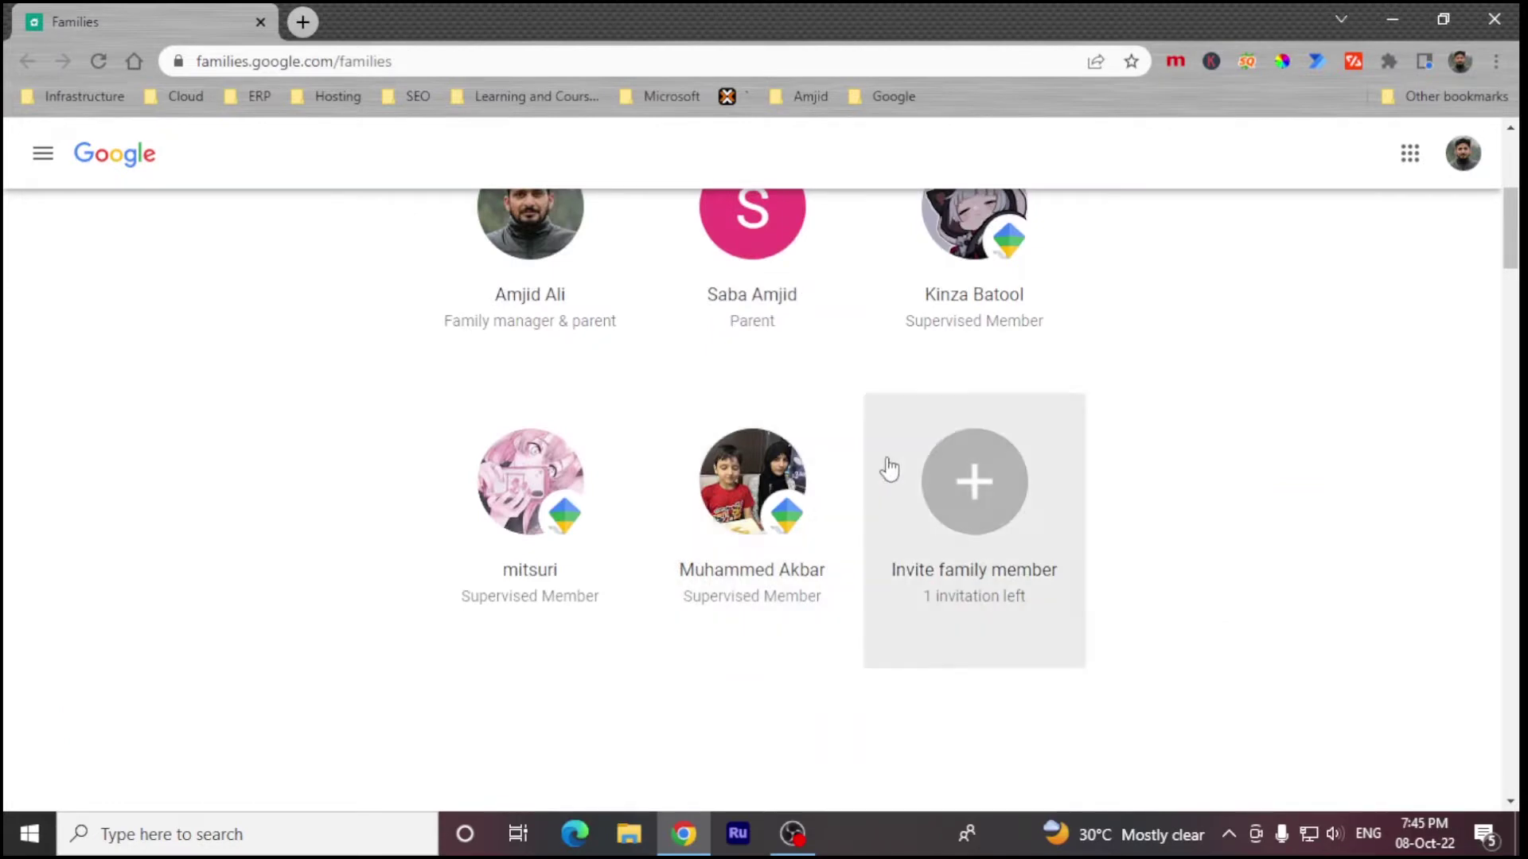
# Step: Under What you're sharing, open the Family Link home page and return to Families
pyautogui.scroll(-5, 810, 560)
pyautogui.scroll(-5, 816, 555)
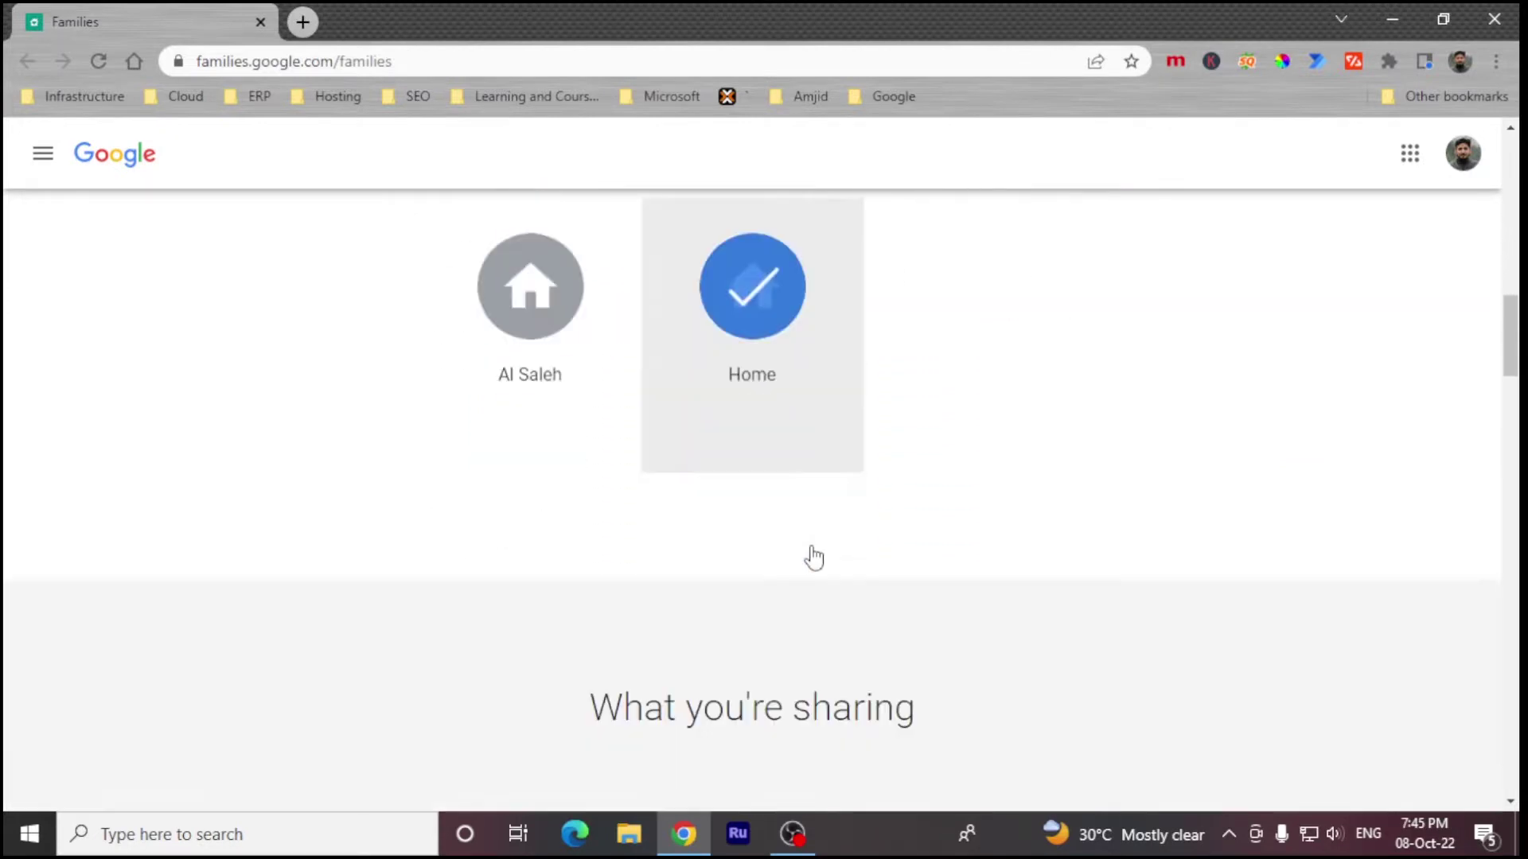
pyautogui.moveTo(535, 606); pyautogui.dragTo(717, 614)
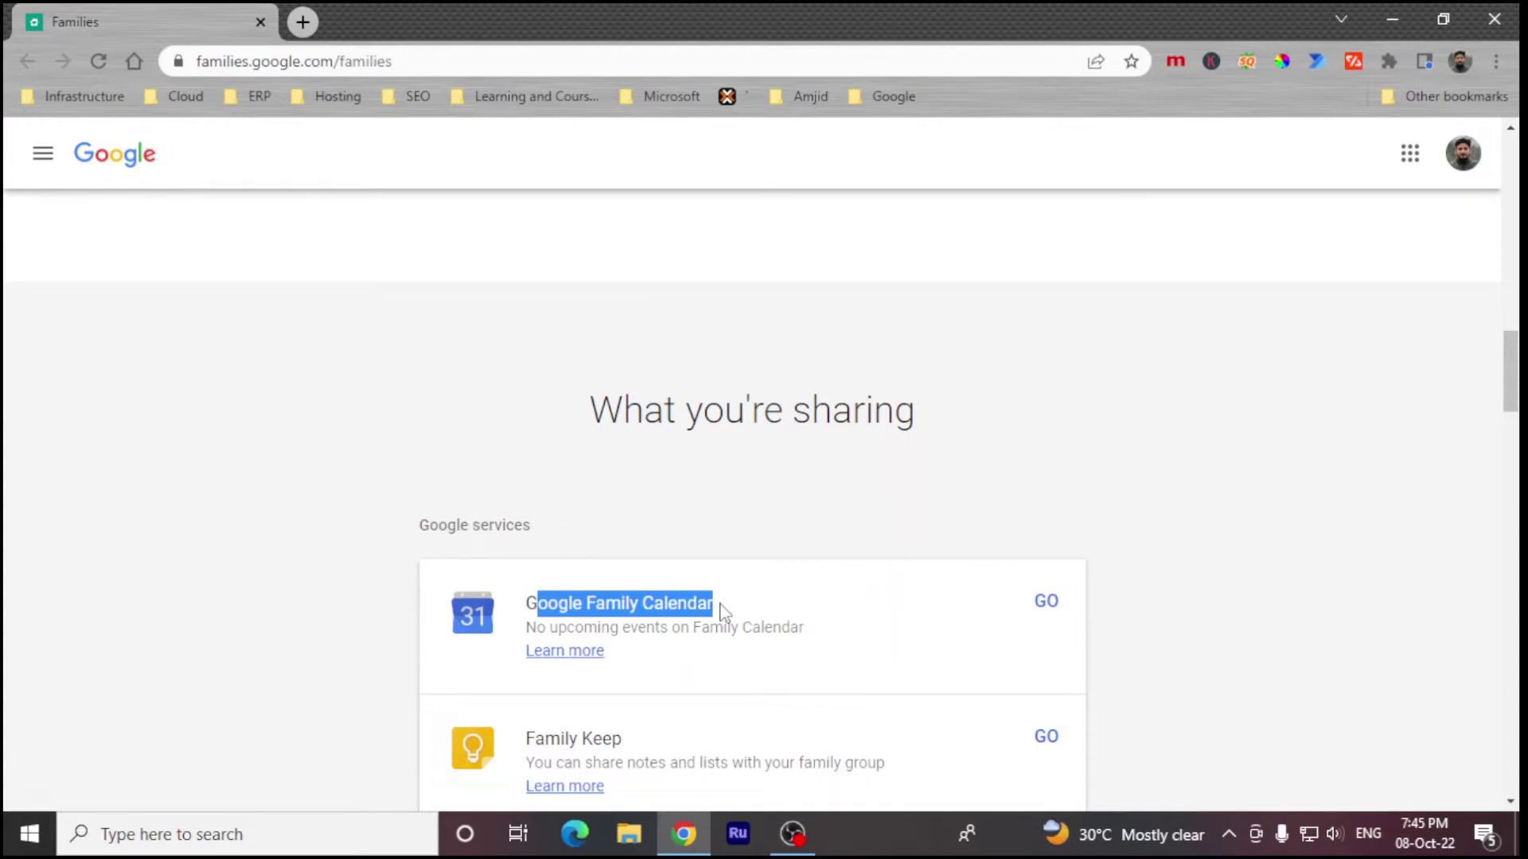
pyautogui.scroll(-4, 784, 613)
pyautogui.scroll(2, 766, 568)
pyautogui.click(611, 392)
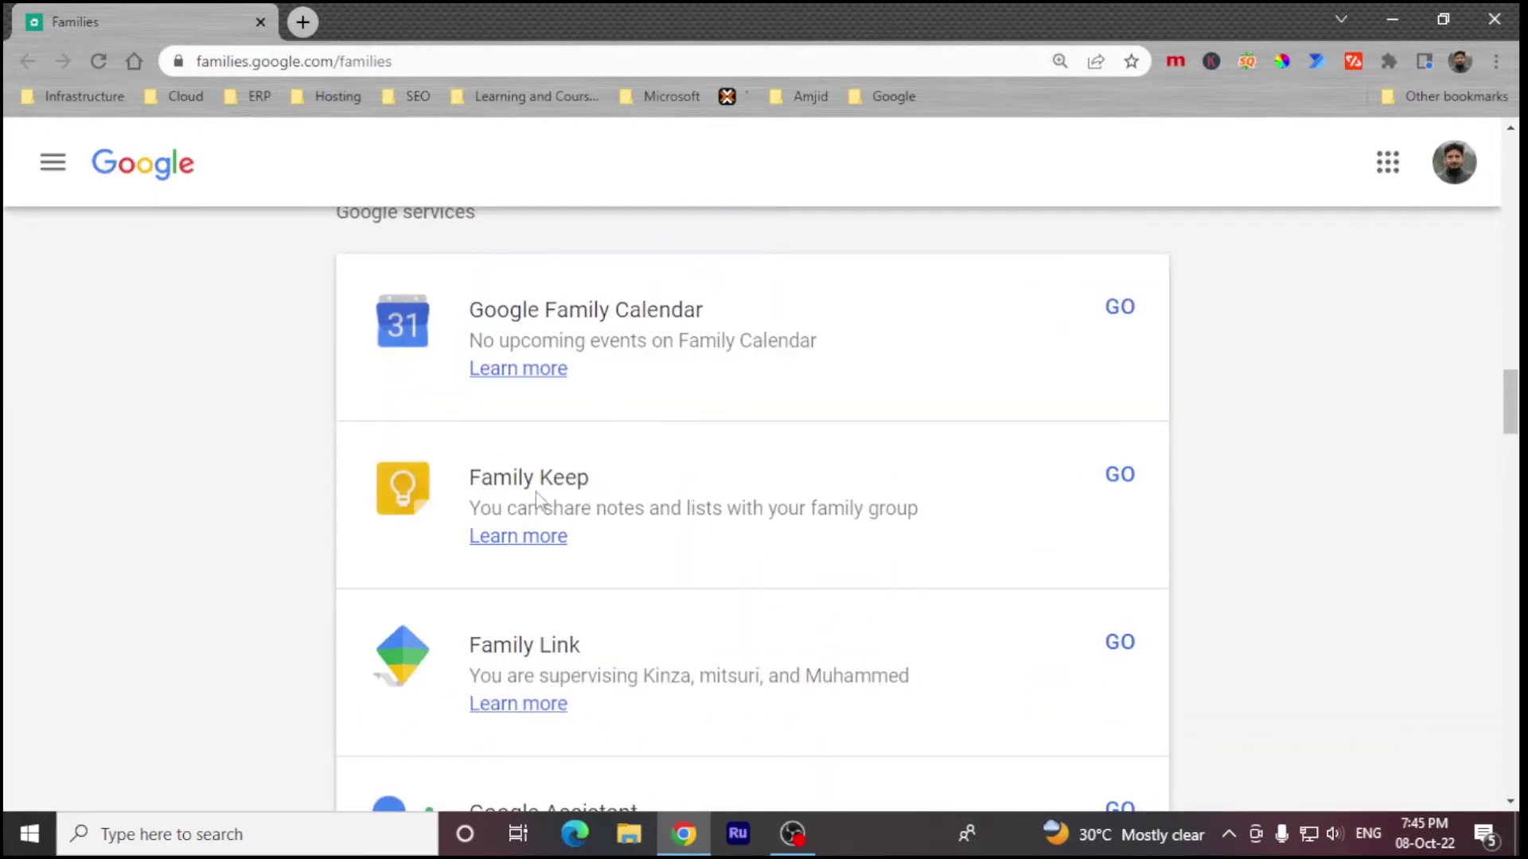
pyautogui.scroll(-2, 642, 607)
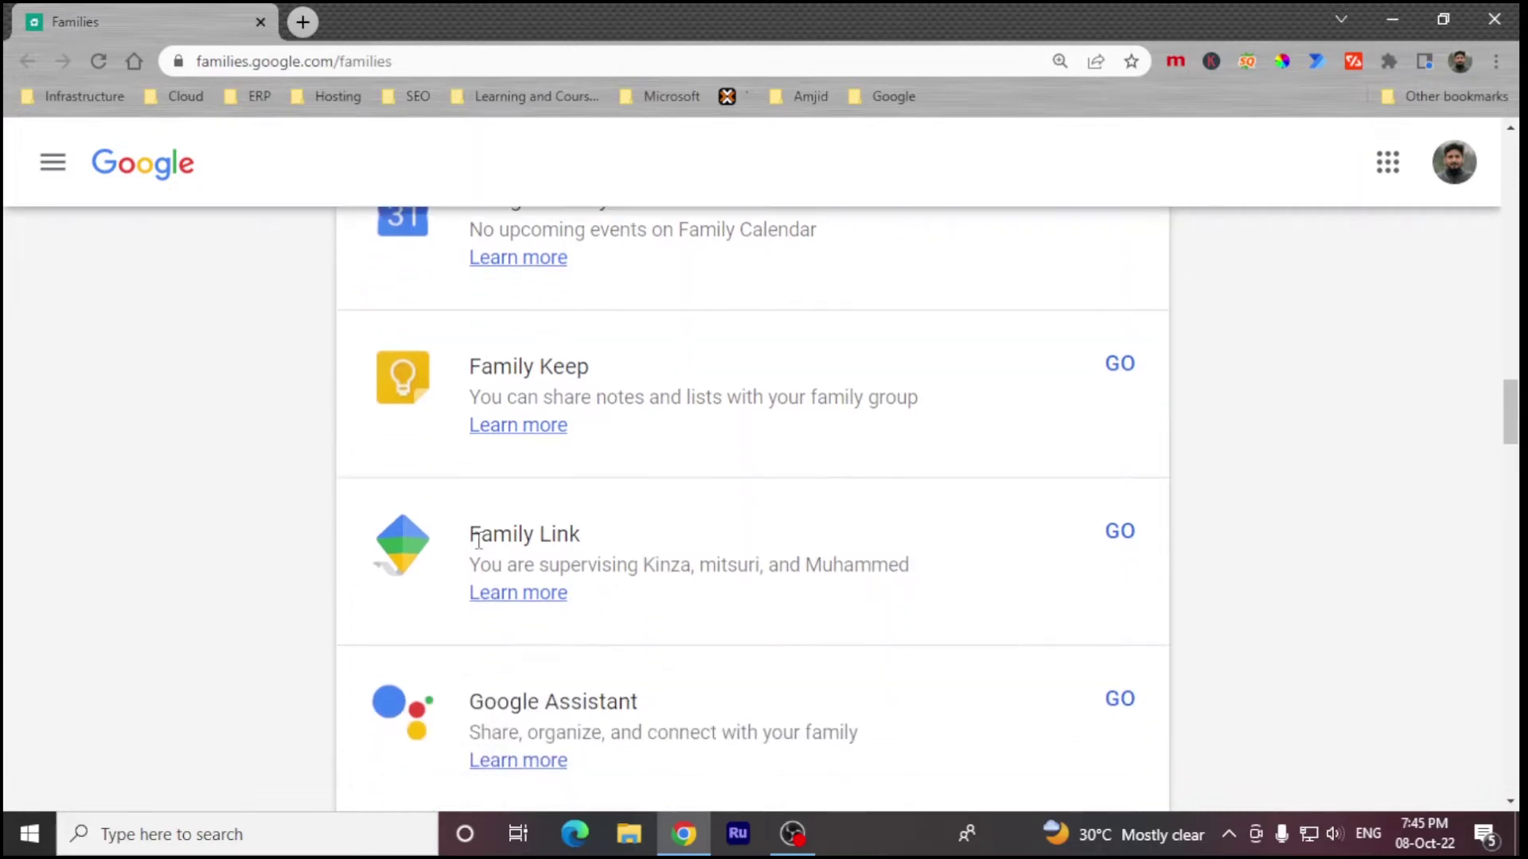
pyautogui.click(540, 541)
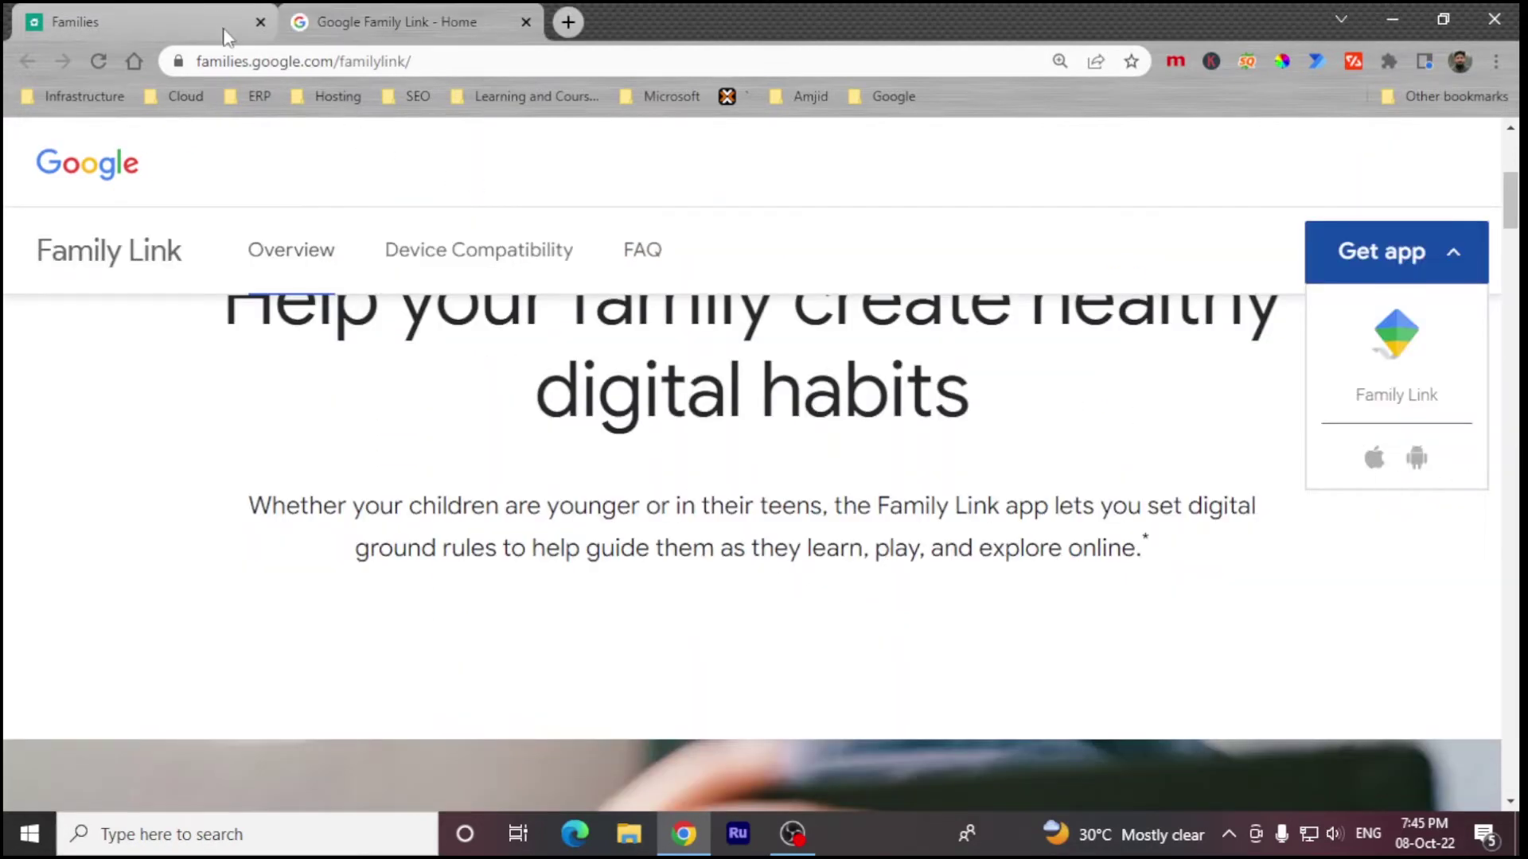
pyautogui.scroll(-5, 770, 555)
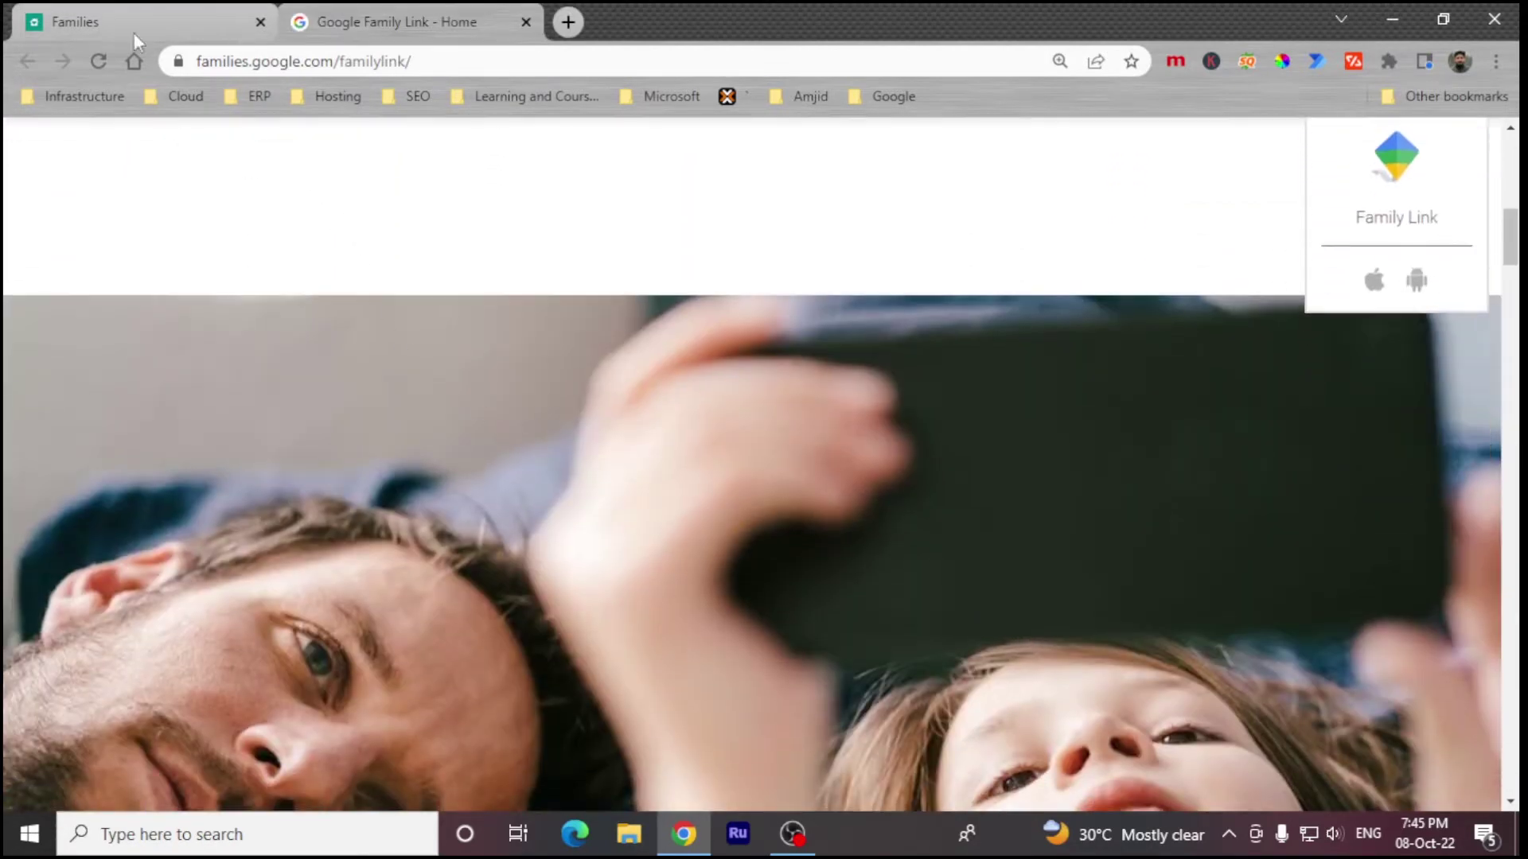
pyautogui.click(119, 9)
# Step: Check the Google Assistant family page, close it, and scroll back up
pyautogui.scroll(-3, 663, 468)
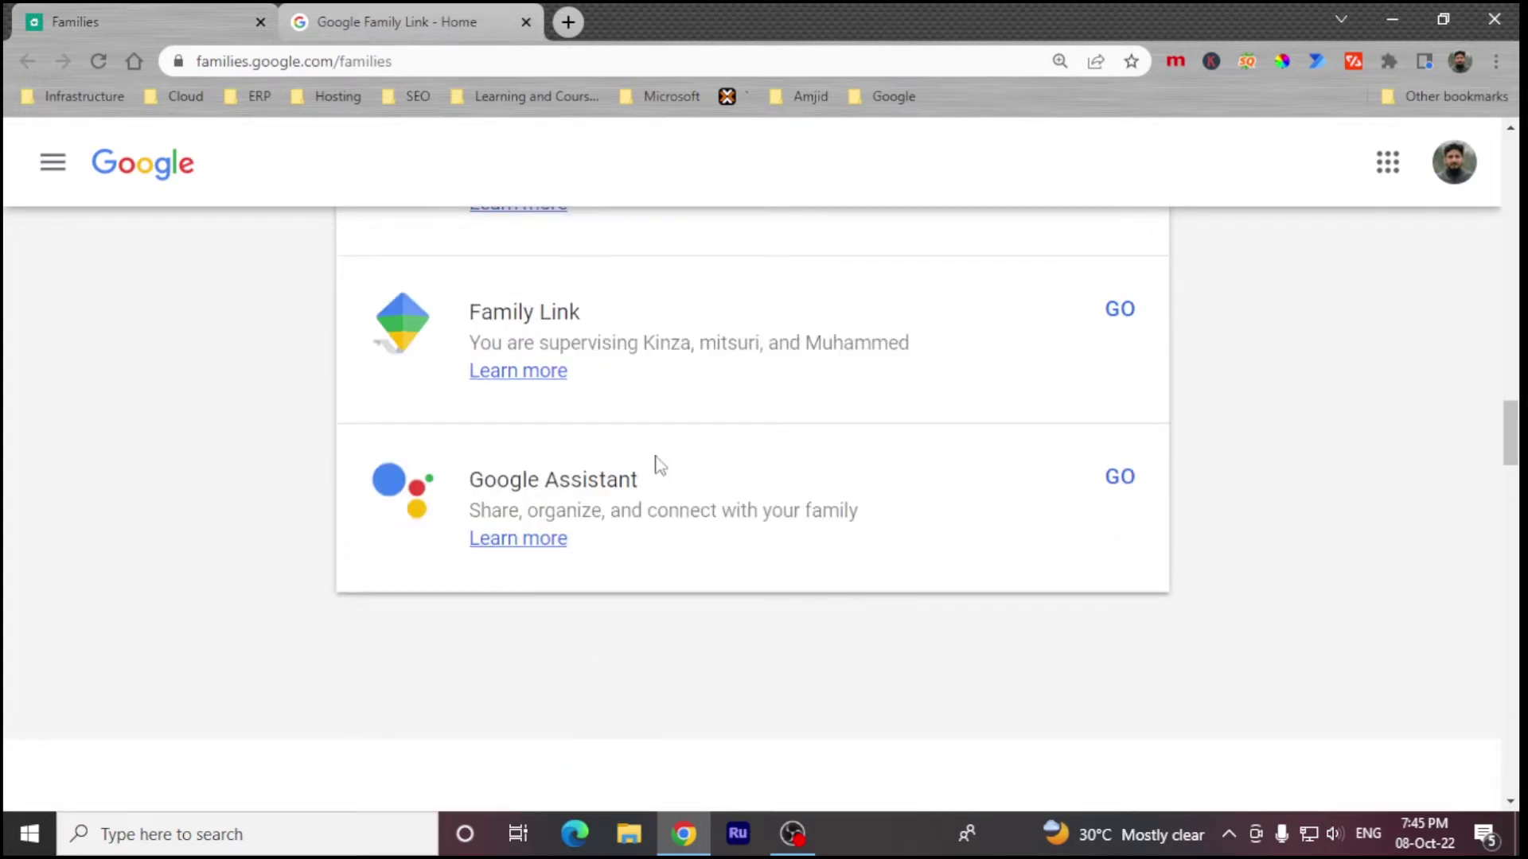
pyautogui.click(1108, 490)
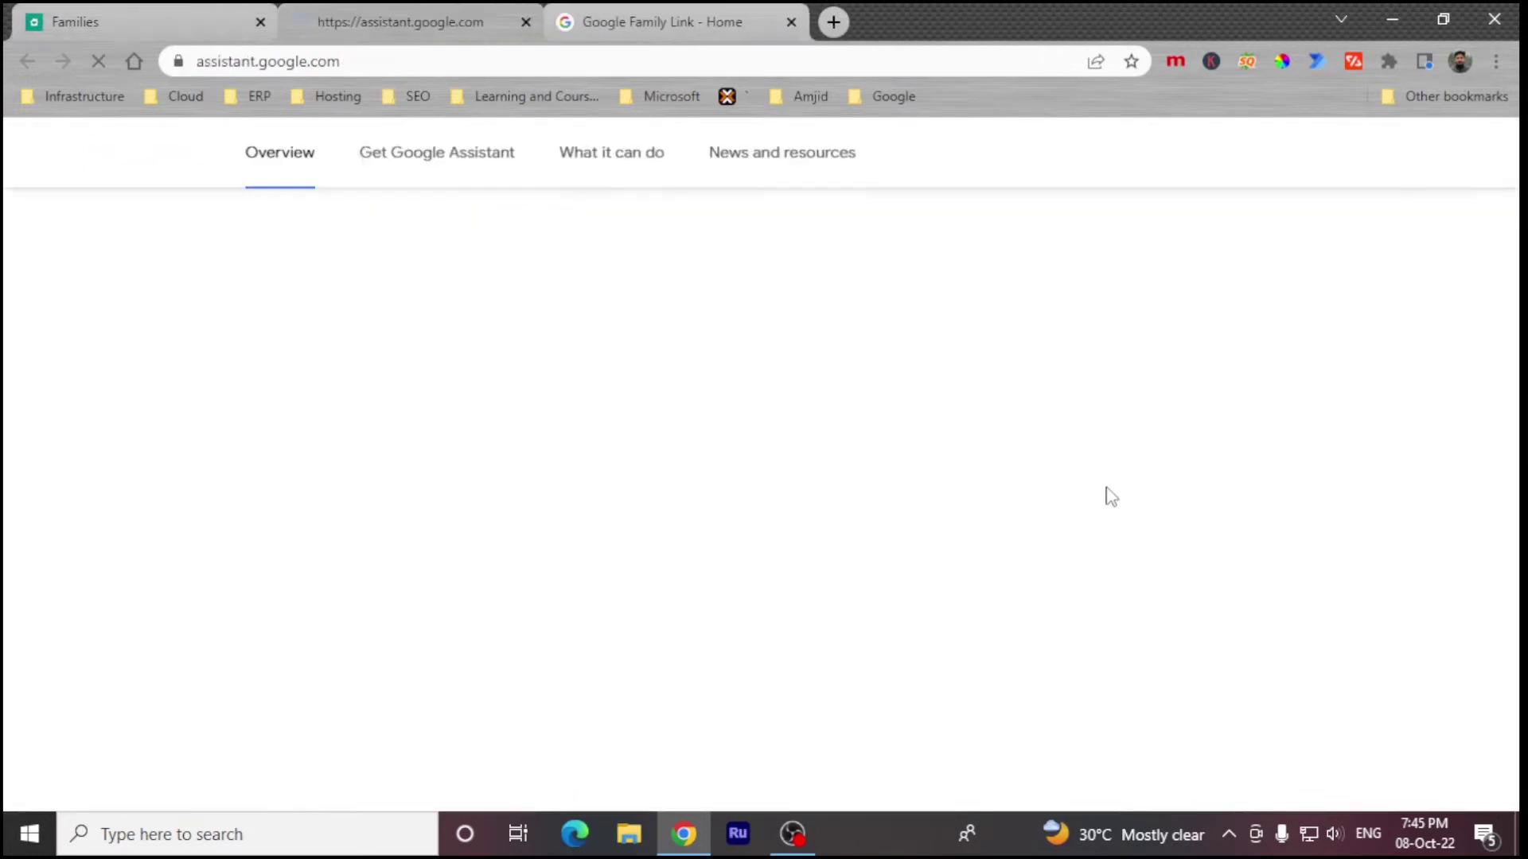
pyautogui.scroll(-5, 716, 397)
pyautogui.hotkey('ctrl', 'w')
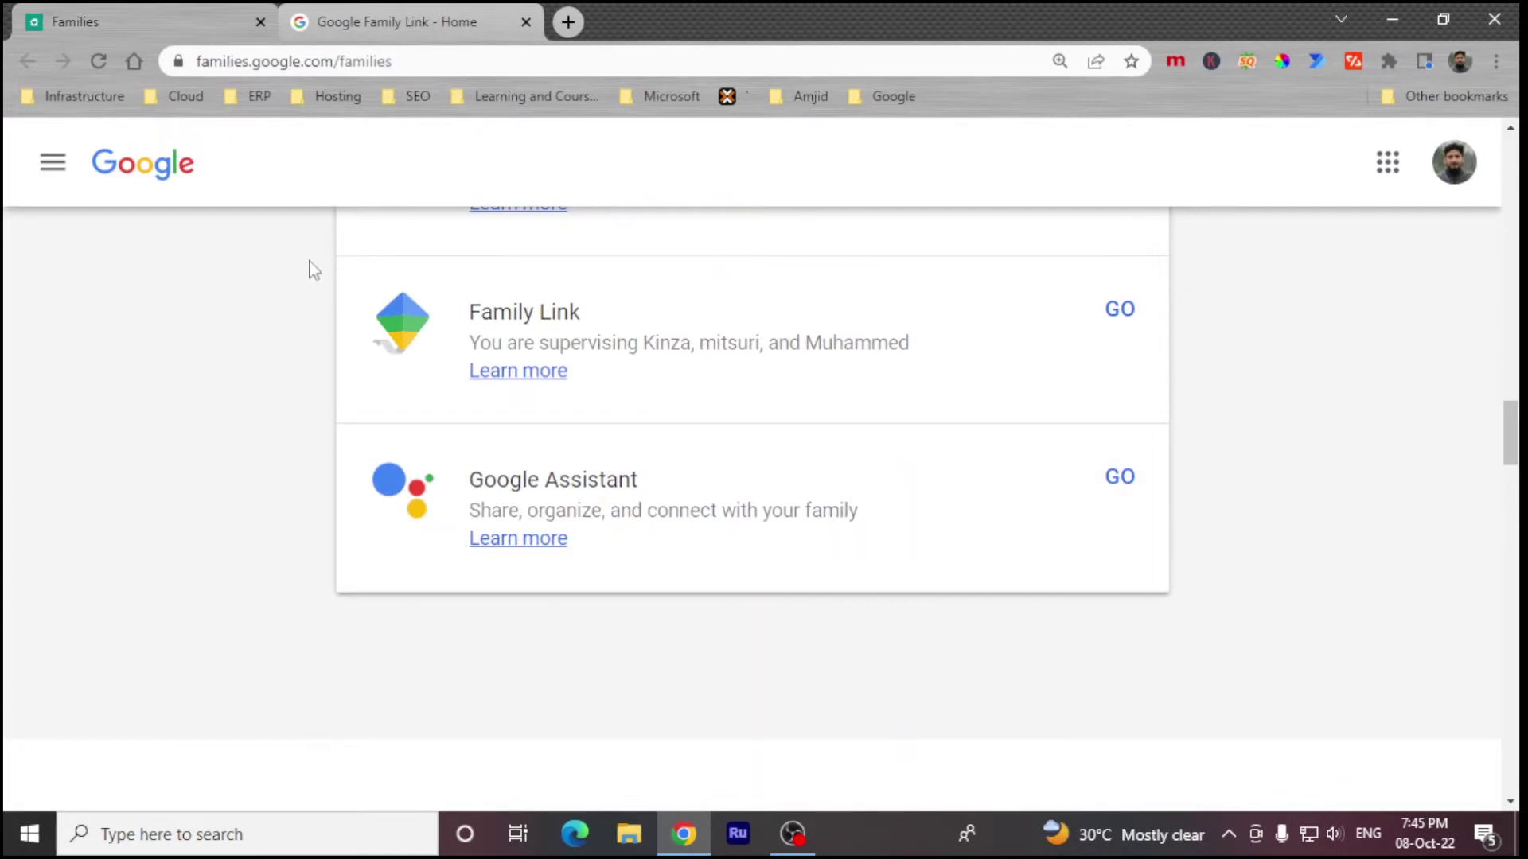
pyautogui.scroll(20, 442, 442)
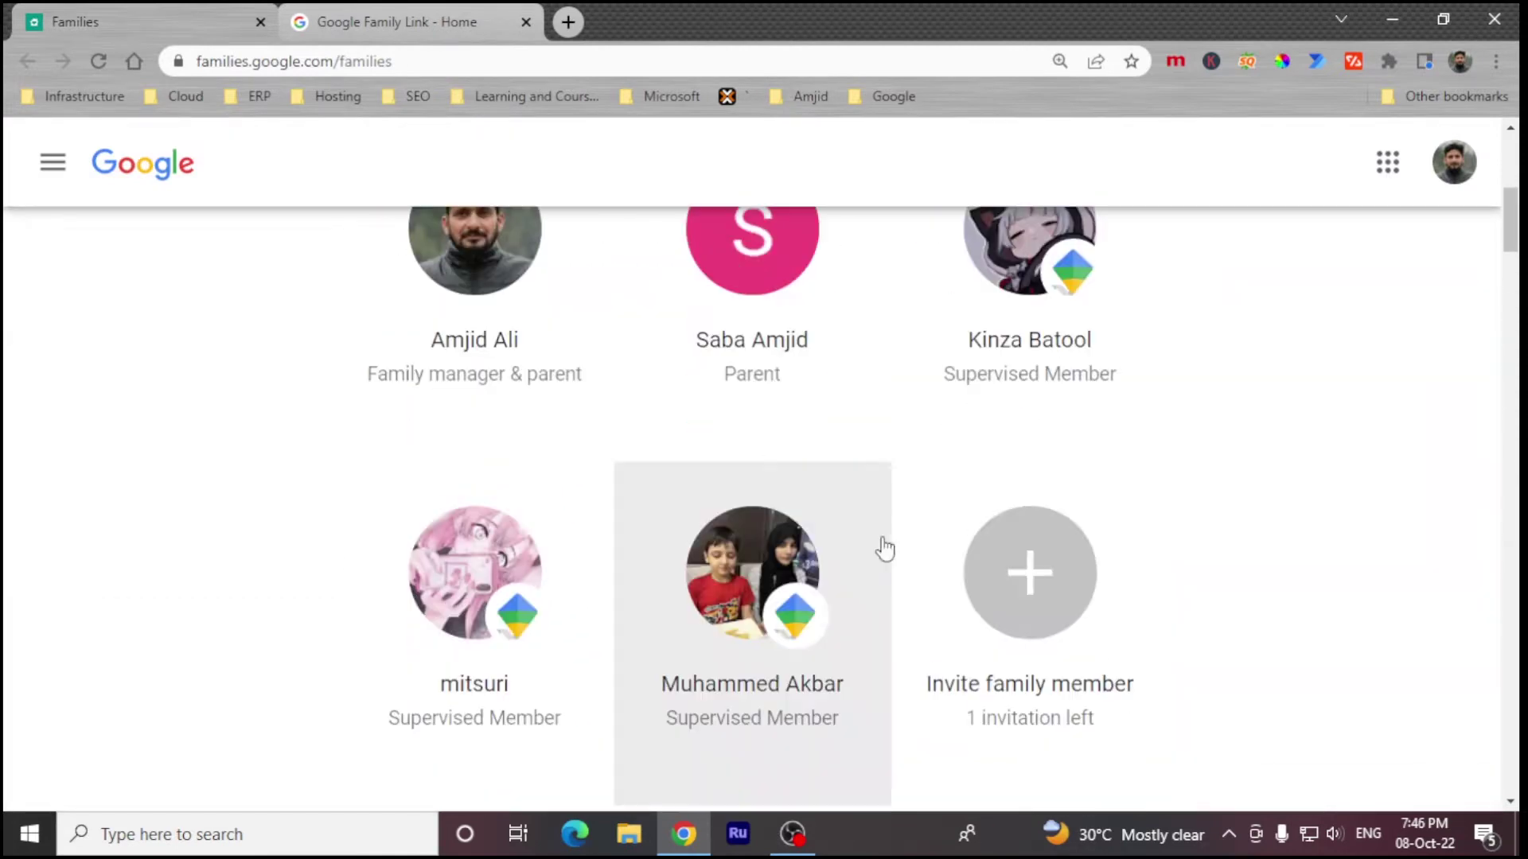
pyautogui.scroll(4, 742, 412)
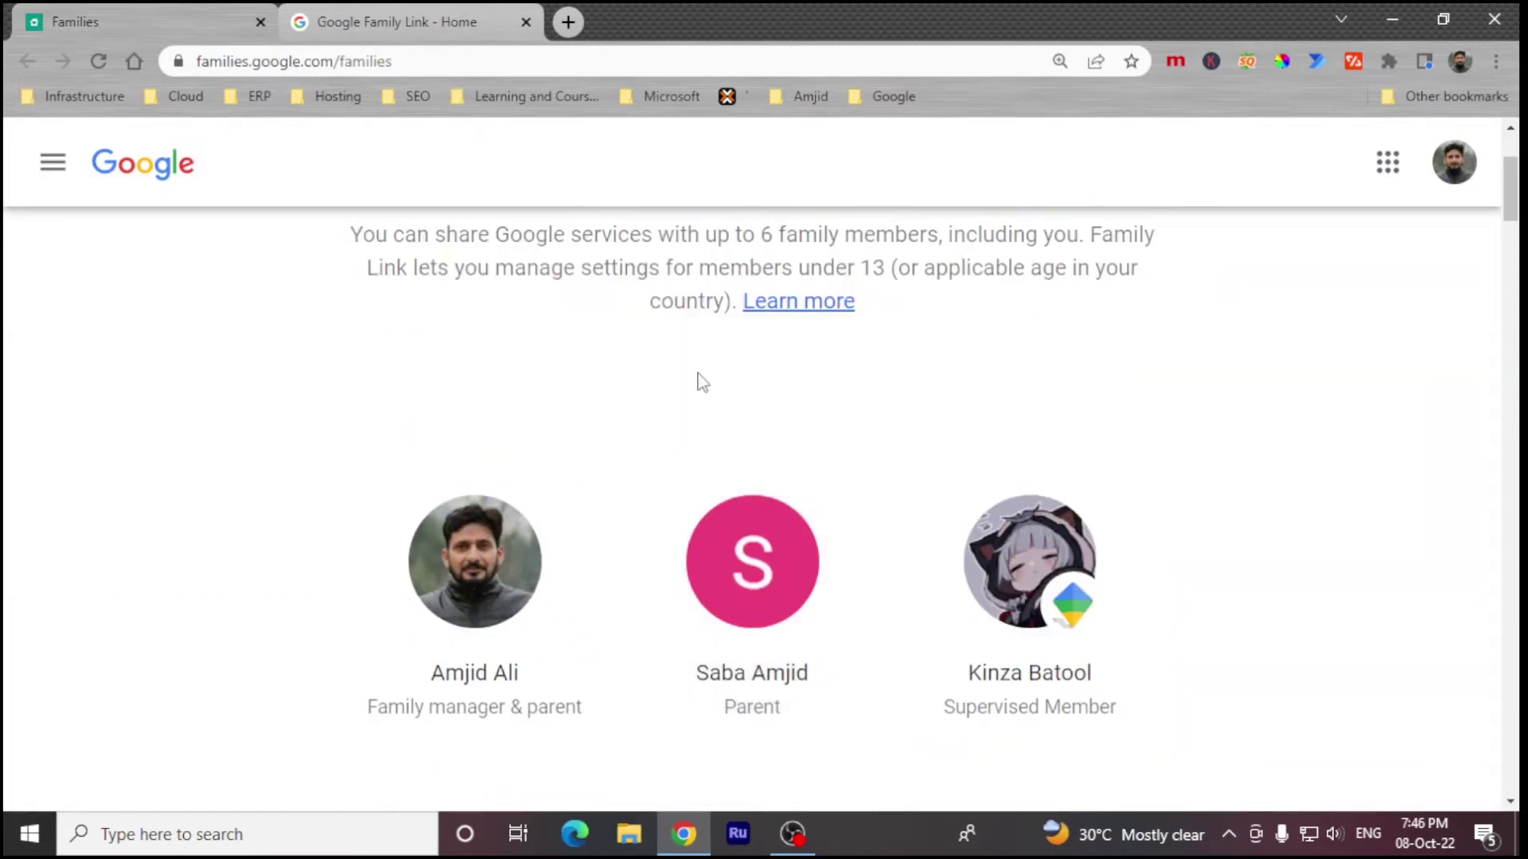
pyautogui.scroll(3, 707, 385)
# Step: Note the under-13 age limit text, then search the phone's Play Store for Family Link
pyautogui.moveTo(886, 493); pyautogui.dragTo(1045, 477)
pyautogui.click(814, 451)
pyautogui.click(955, 518)
pyautogui.scroll(-2, 580, 522)
pyautogui.scroll(2, 583, 521)
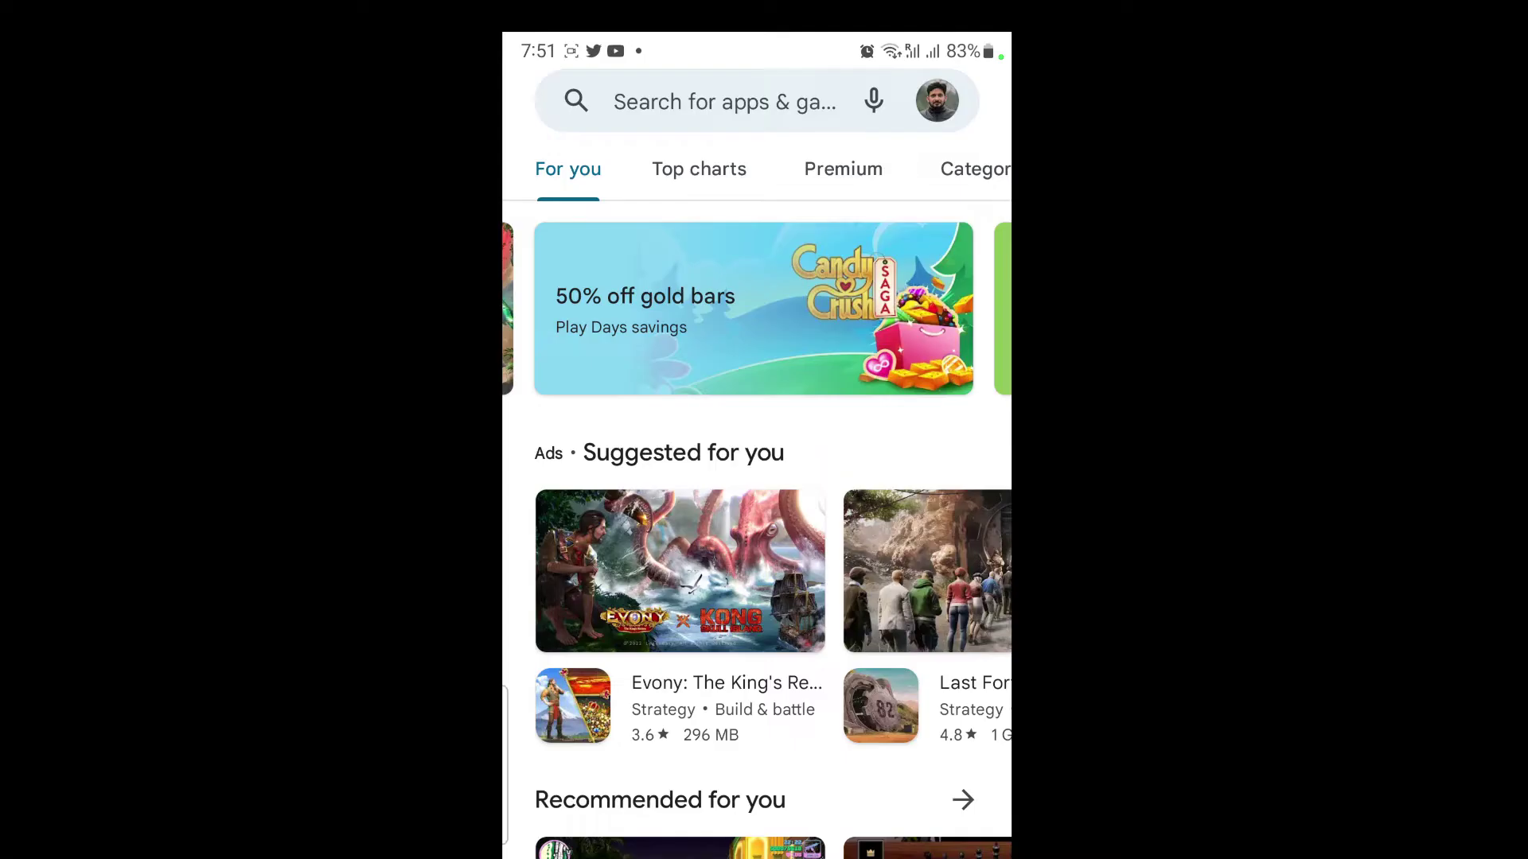
pyautogui.click(624, 103)
pyautogui.click(501, 311)
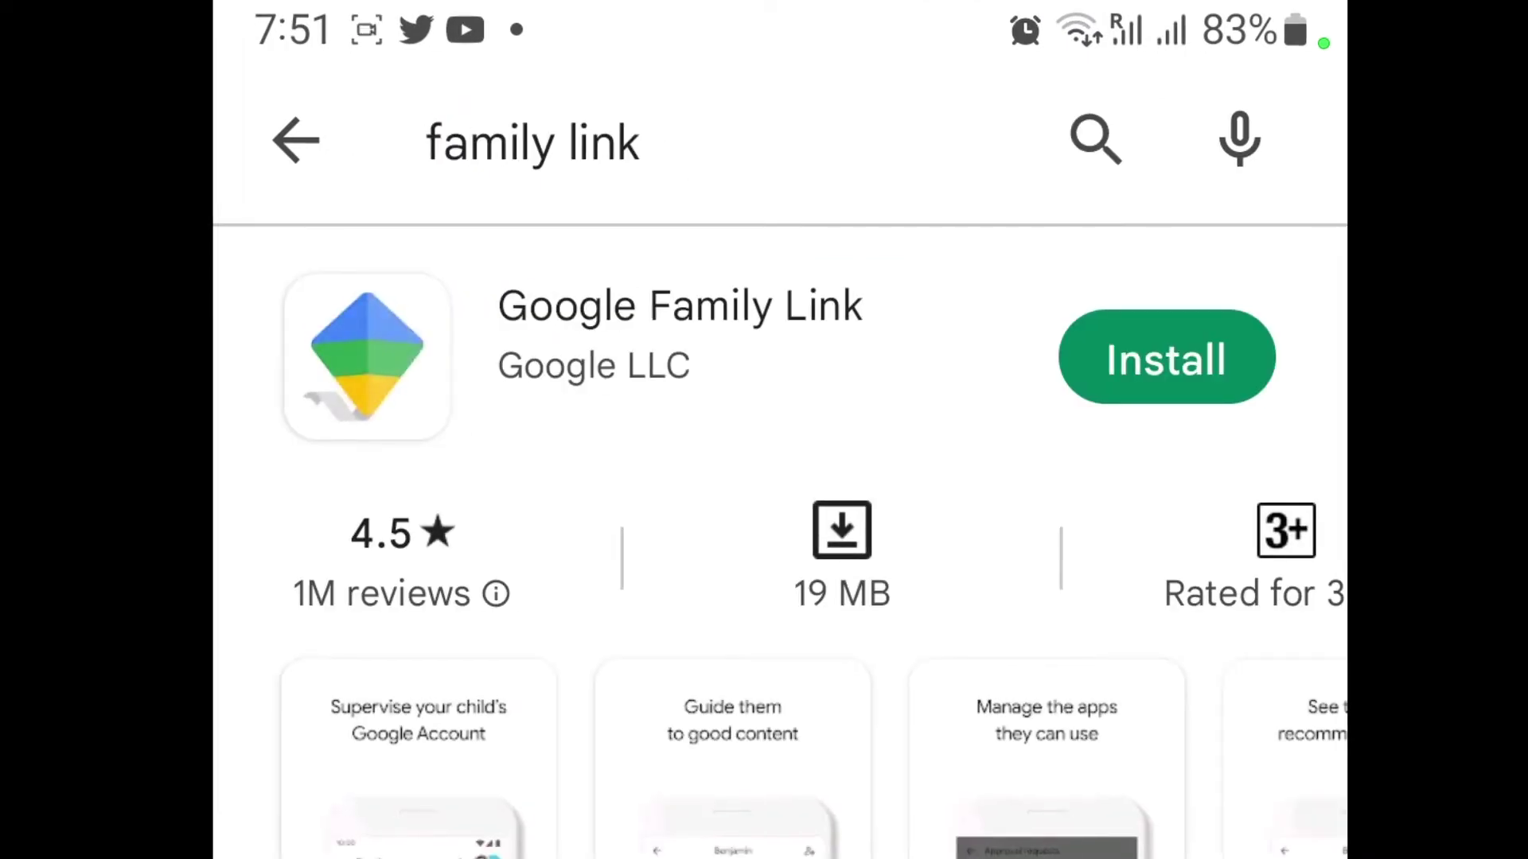
# Step: Install and open Google Family Link, stepping through the intro to Get started
pyautogui.click(1166, 356)
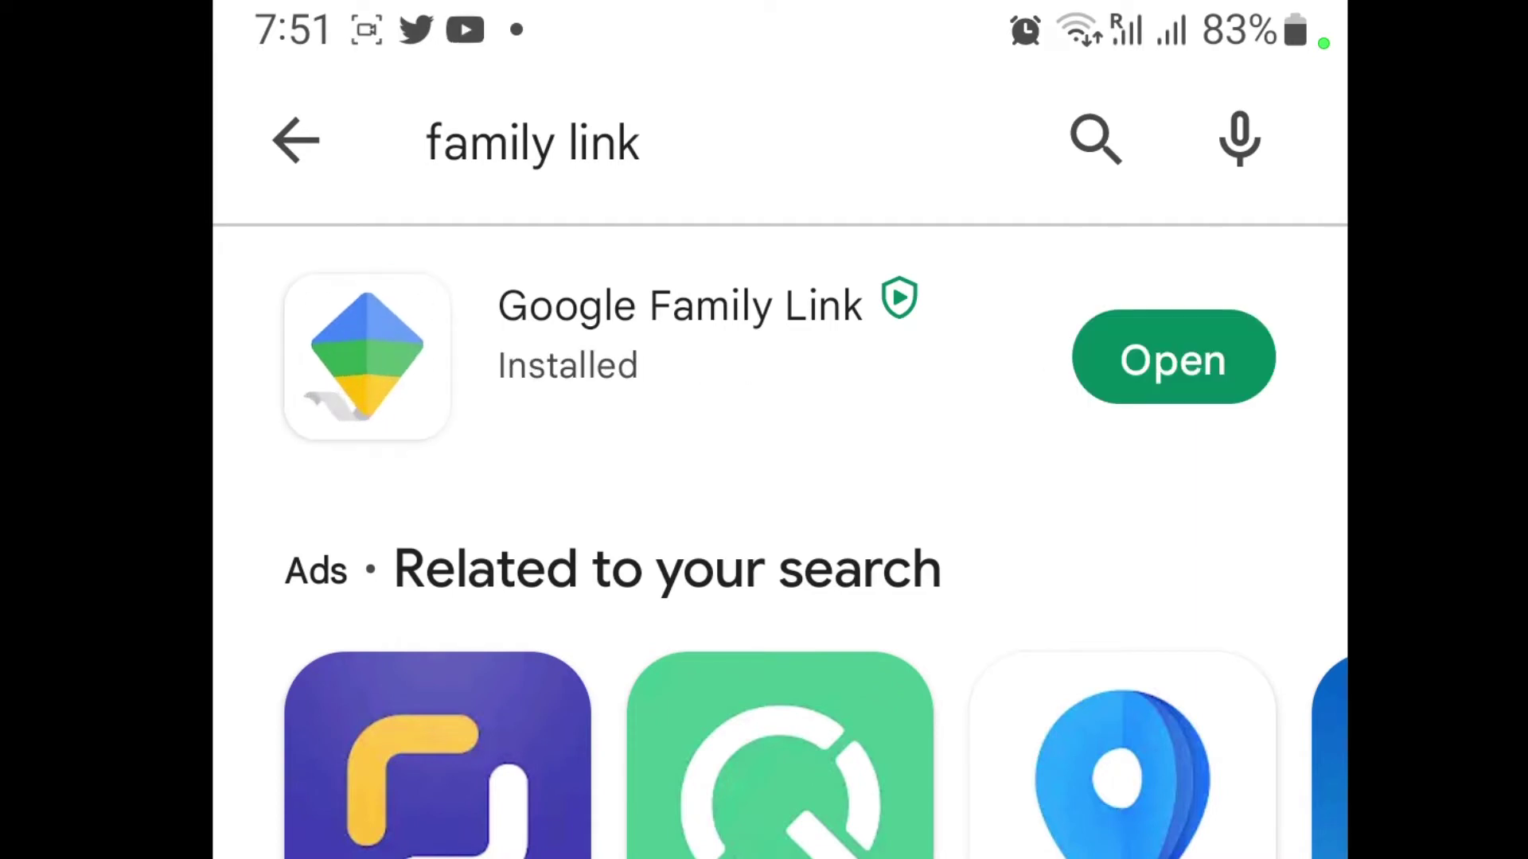
pyautogui.click(1184, 356)
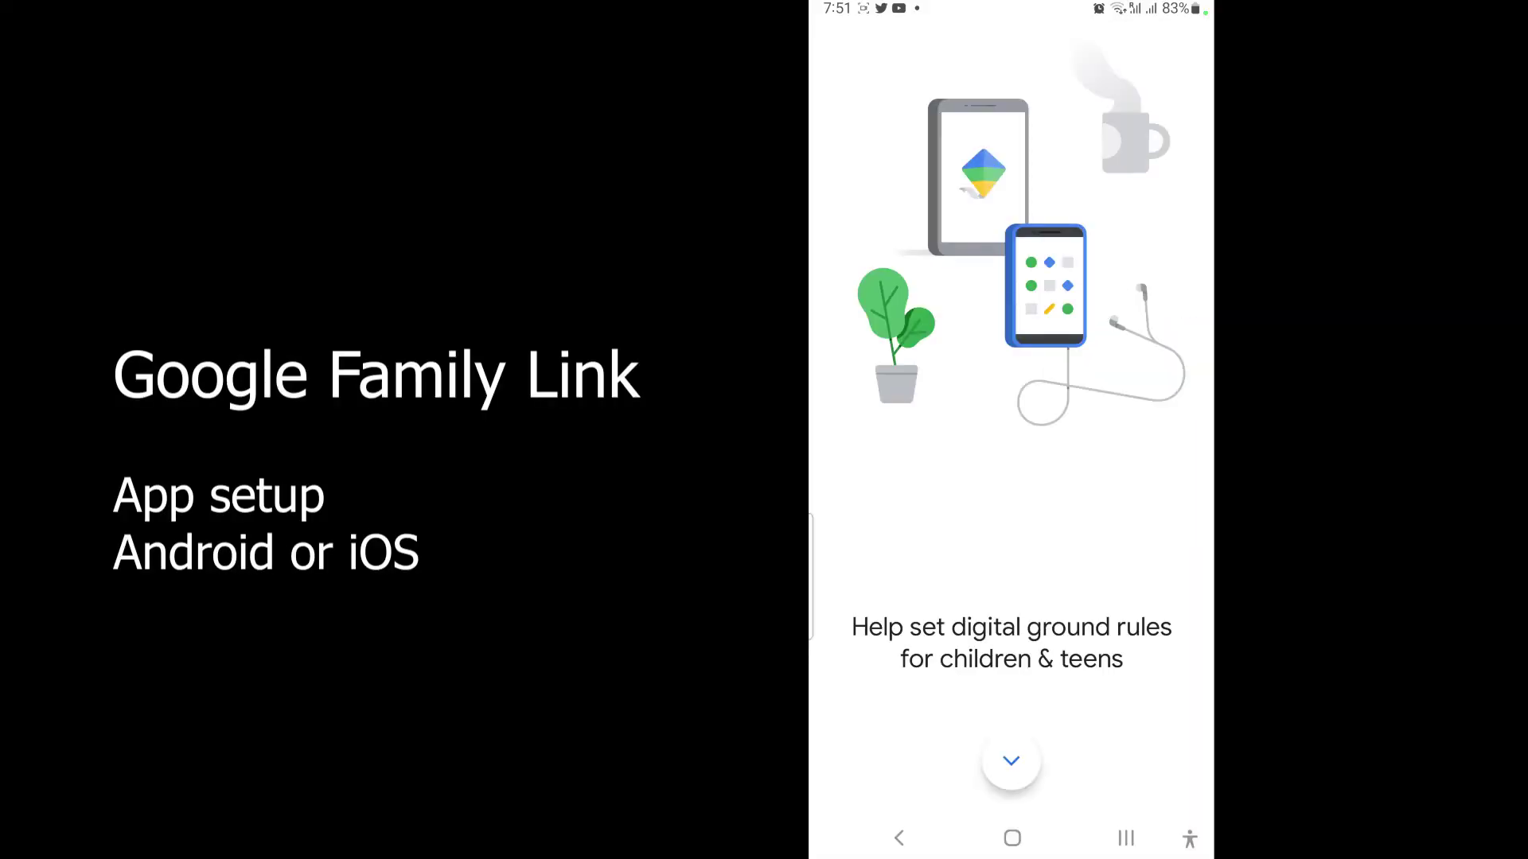
pyautogui.click(1010, 760)
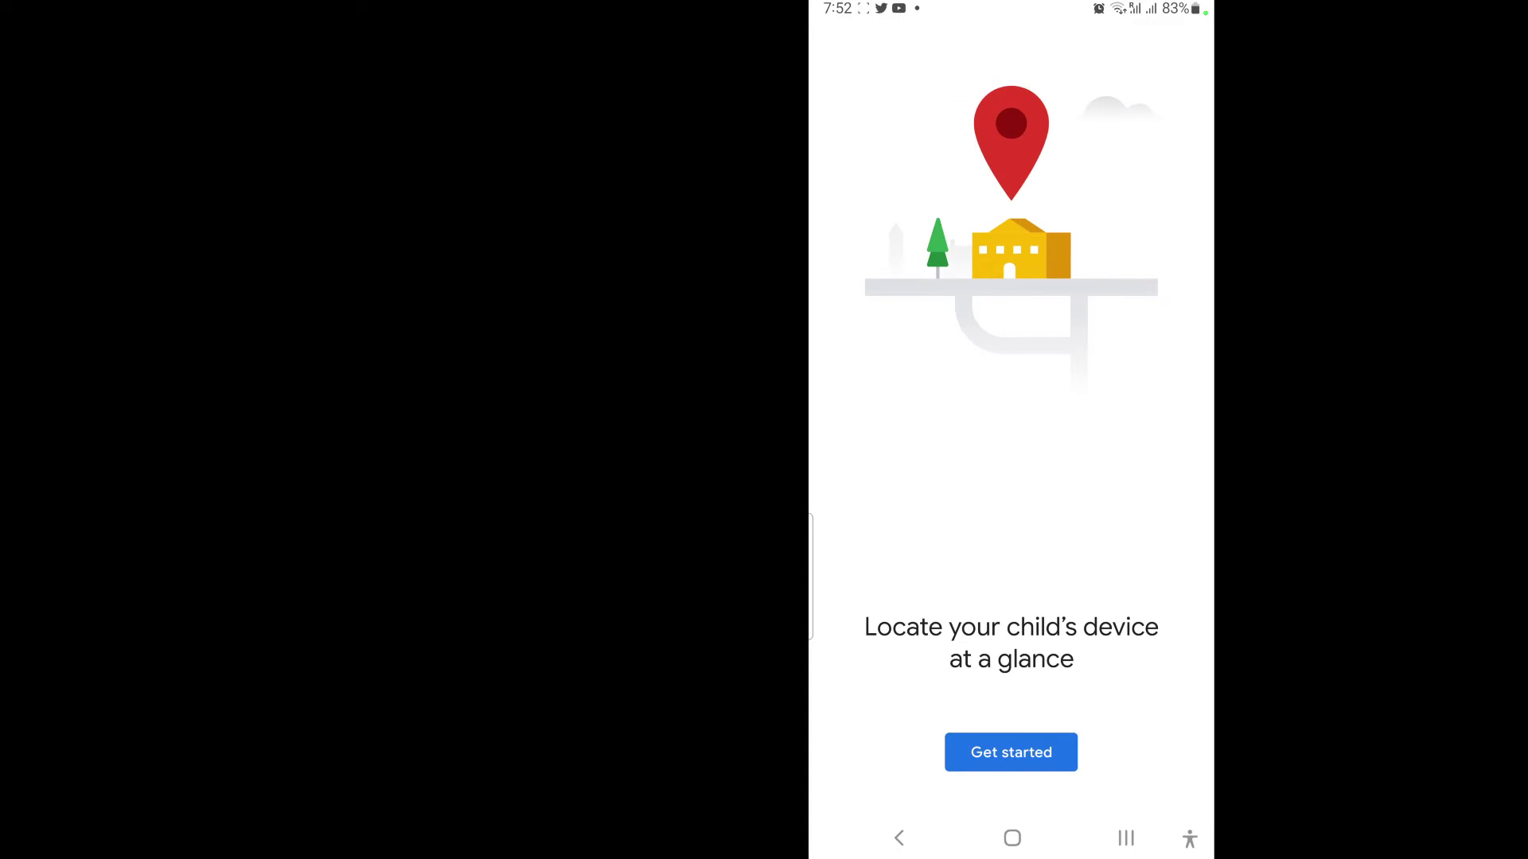
pyautogui.click(1010, 752)
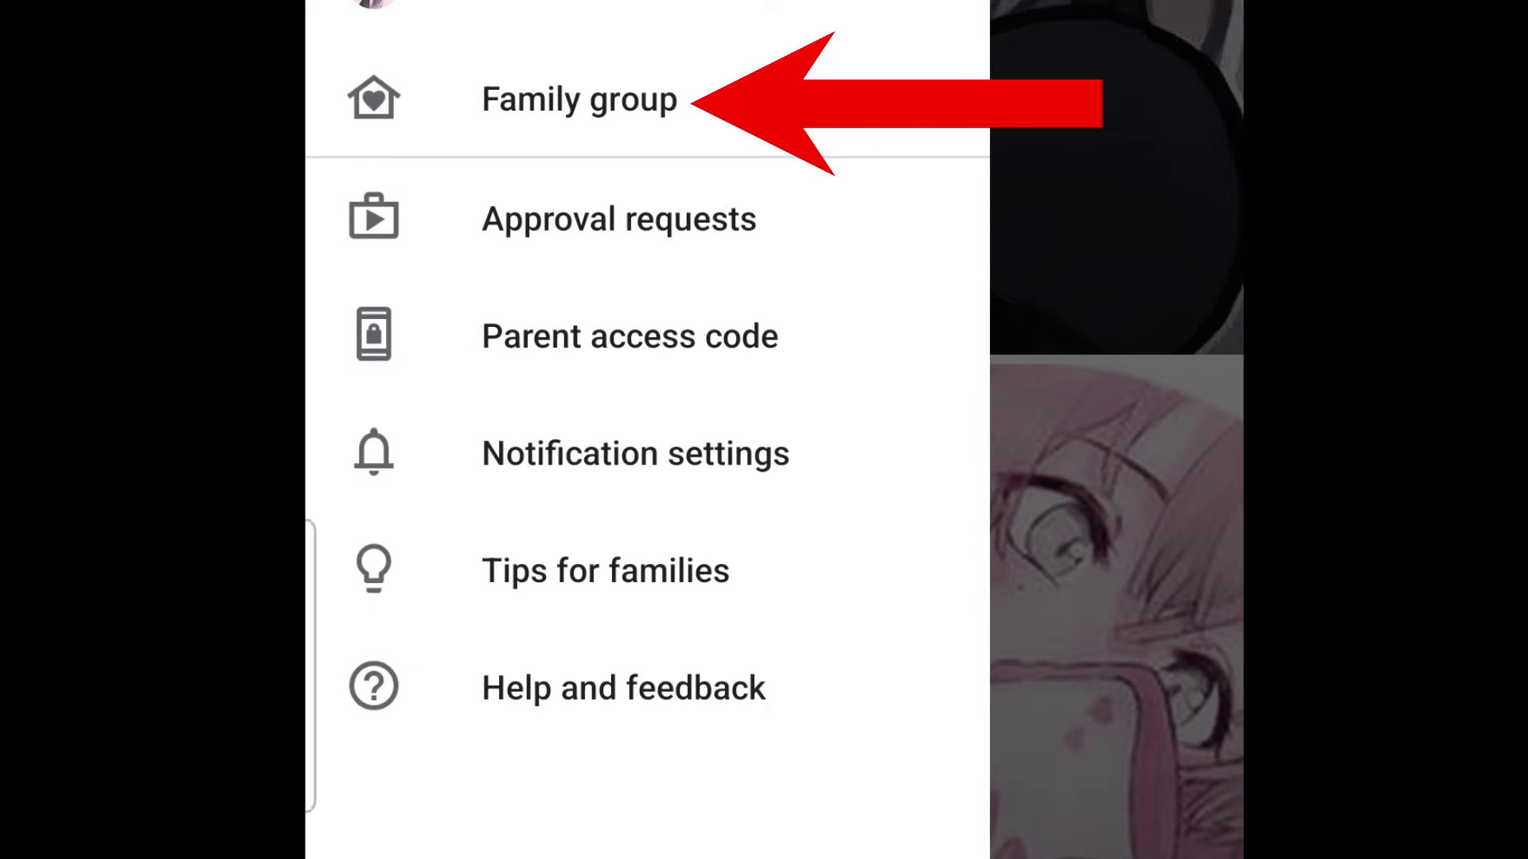
# Step: From the Family group list, open the supervised child's profile page
pyautogui.click(676, 96)
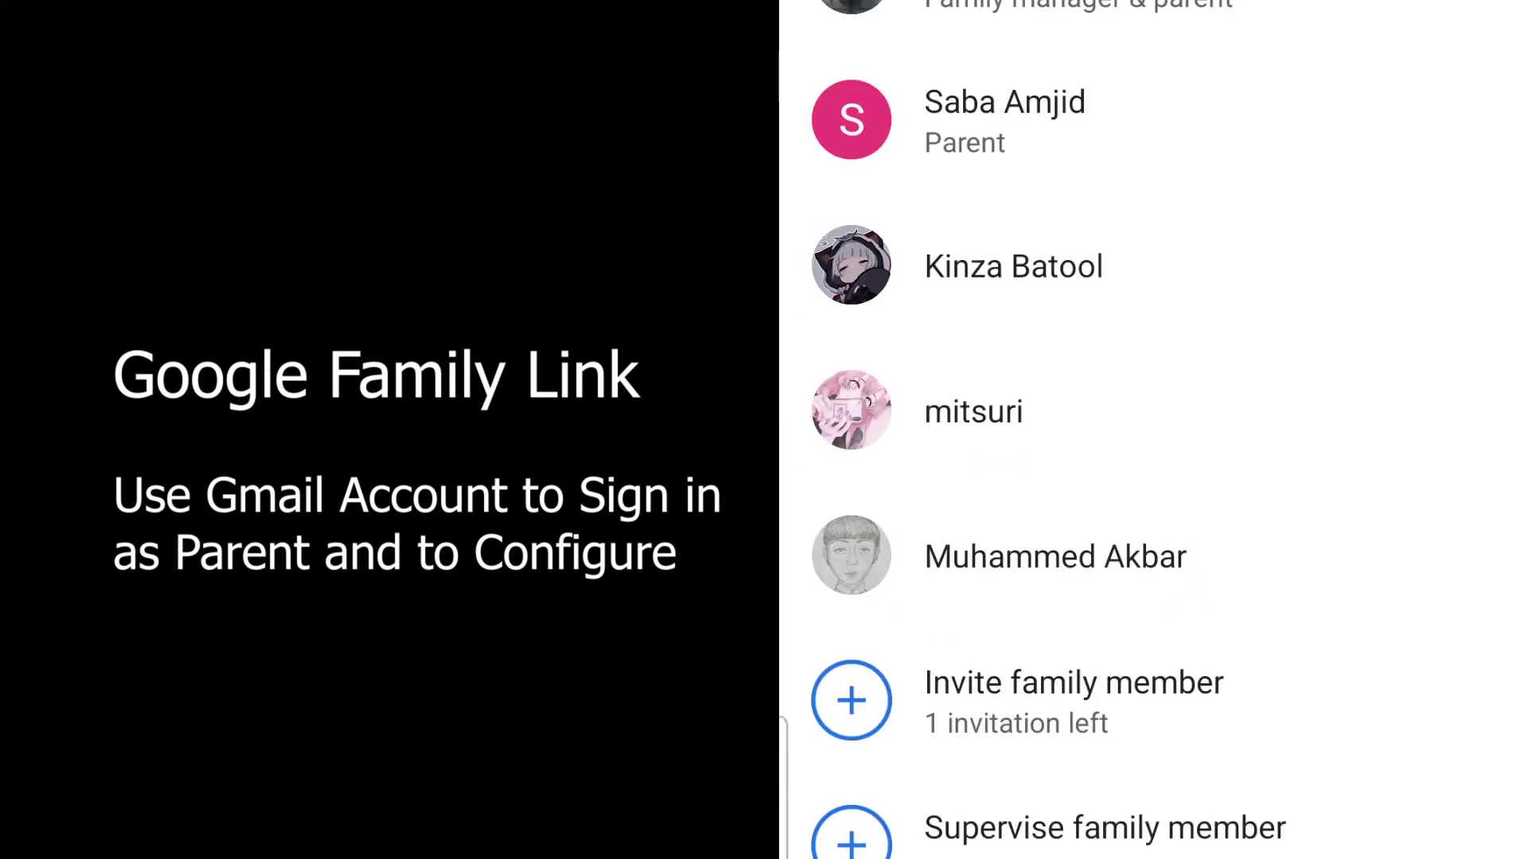
pyautogui.click(997, 561)
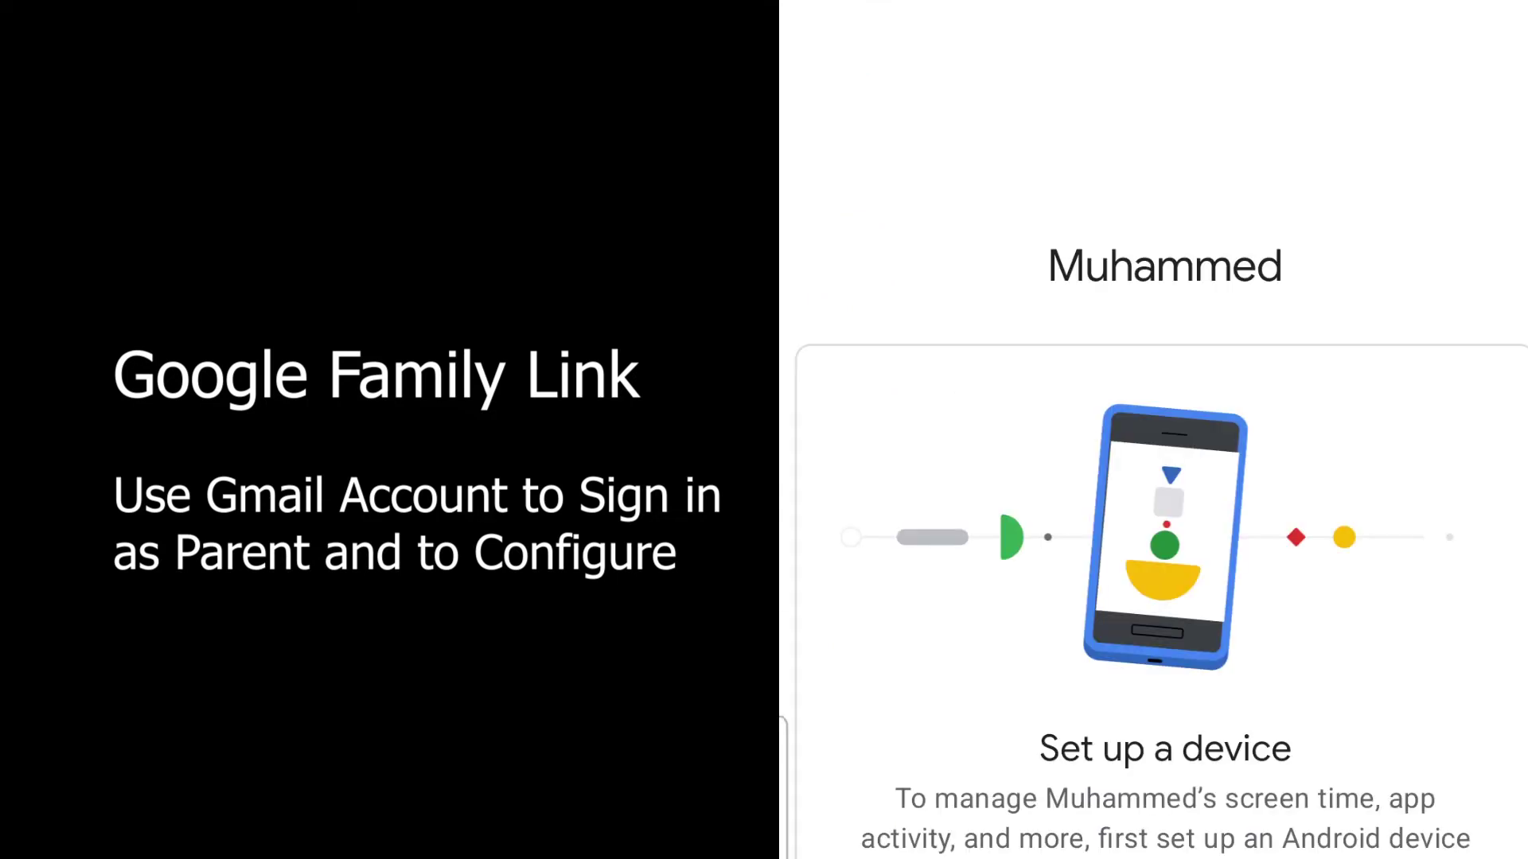
pyautogui.scroll(-2, 1154, 478)
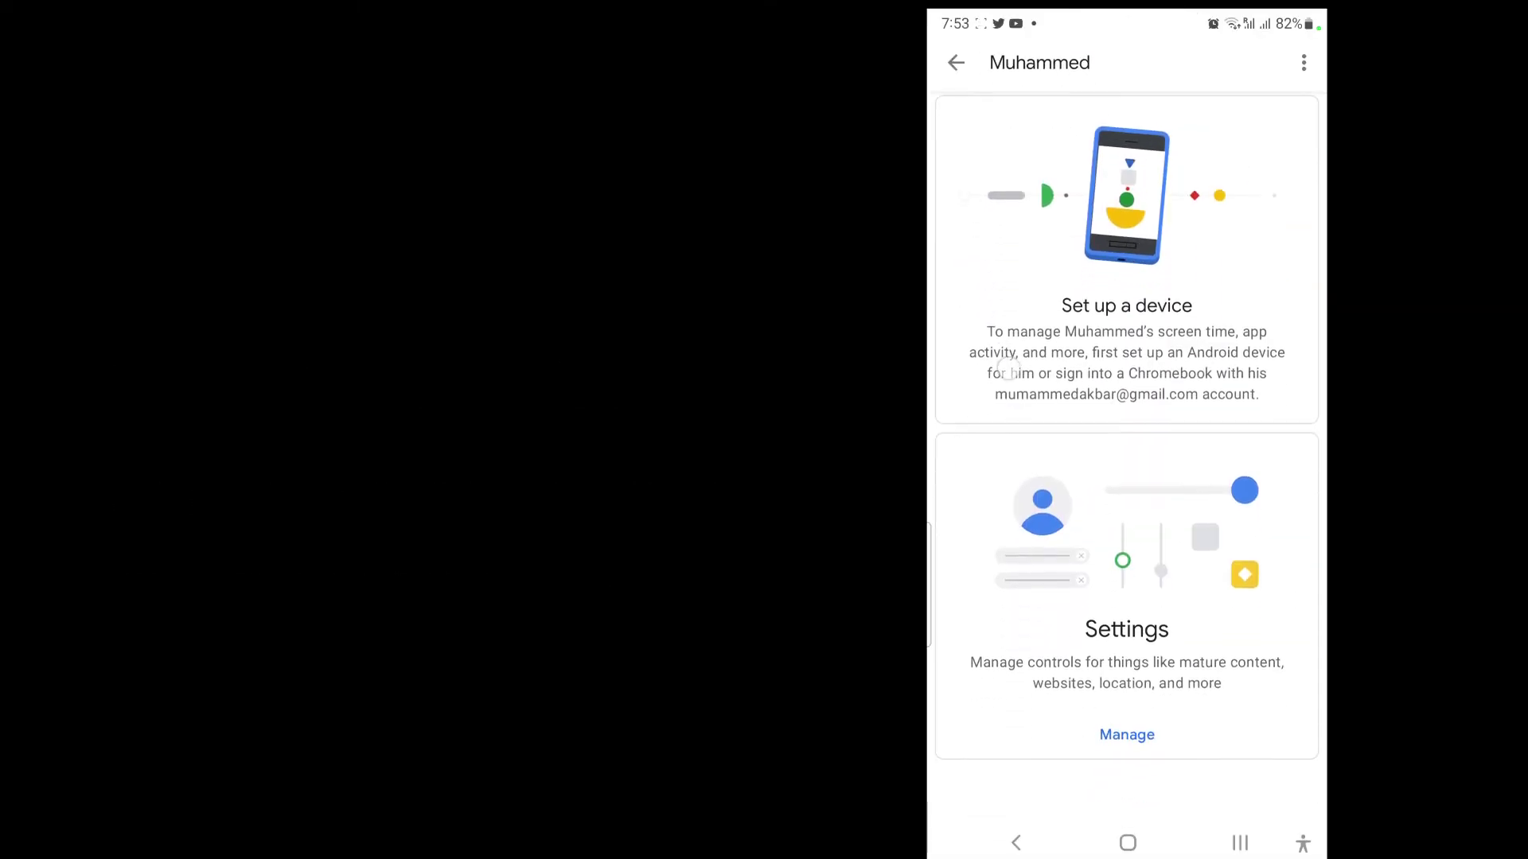
# Step: Under Manage > Google Play, require approval for All content, cap apps at 3+ and movies at G
pyautogui.click(1067, 736)
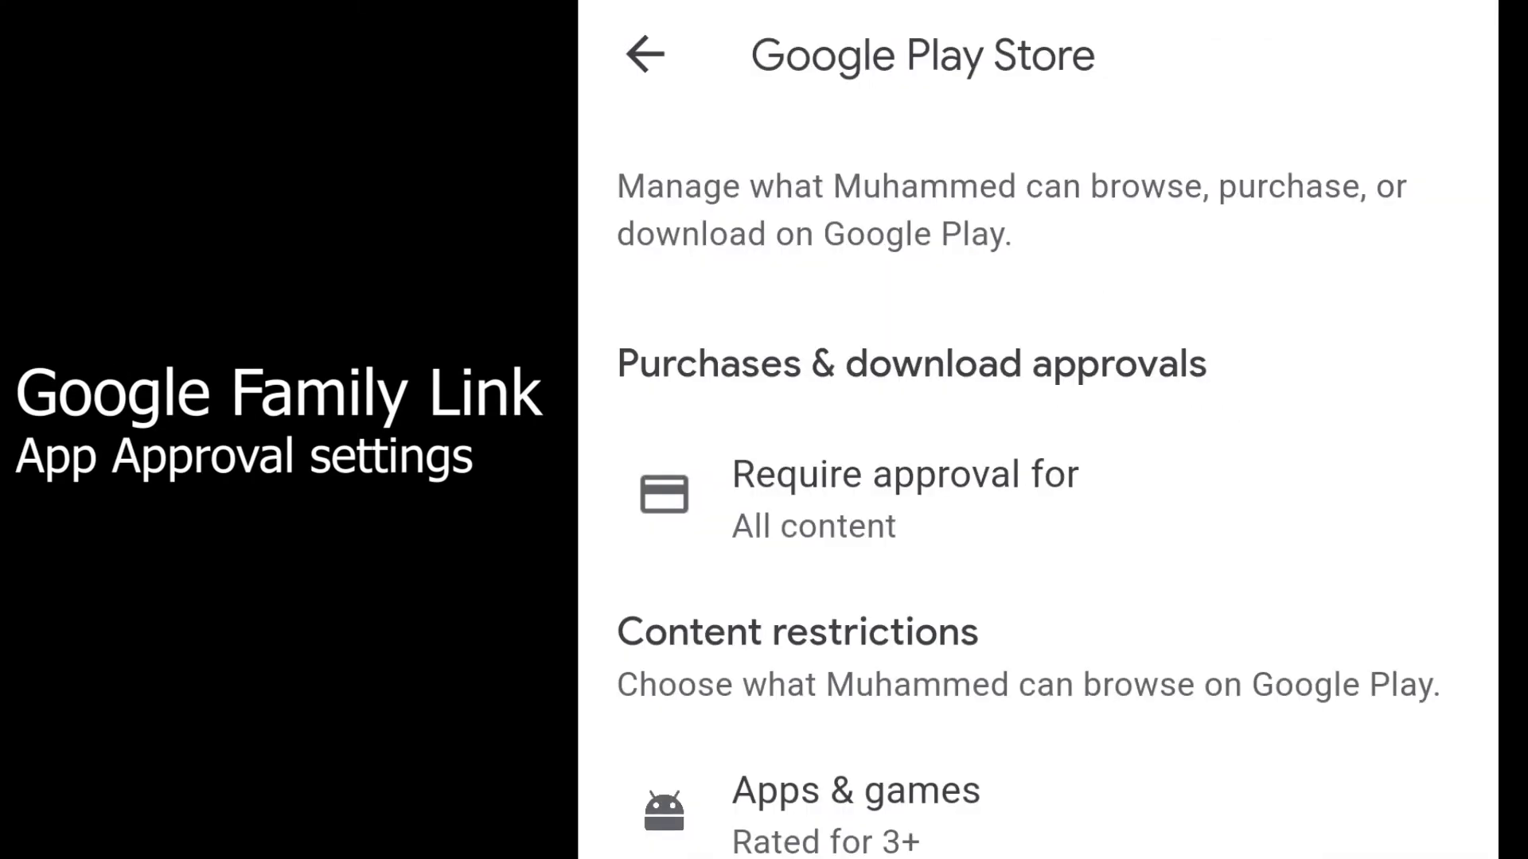
pyautogui.click(819, 518)
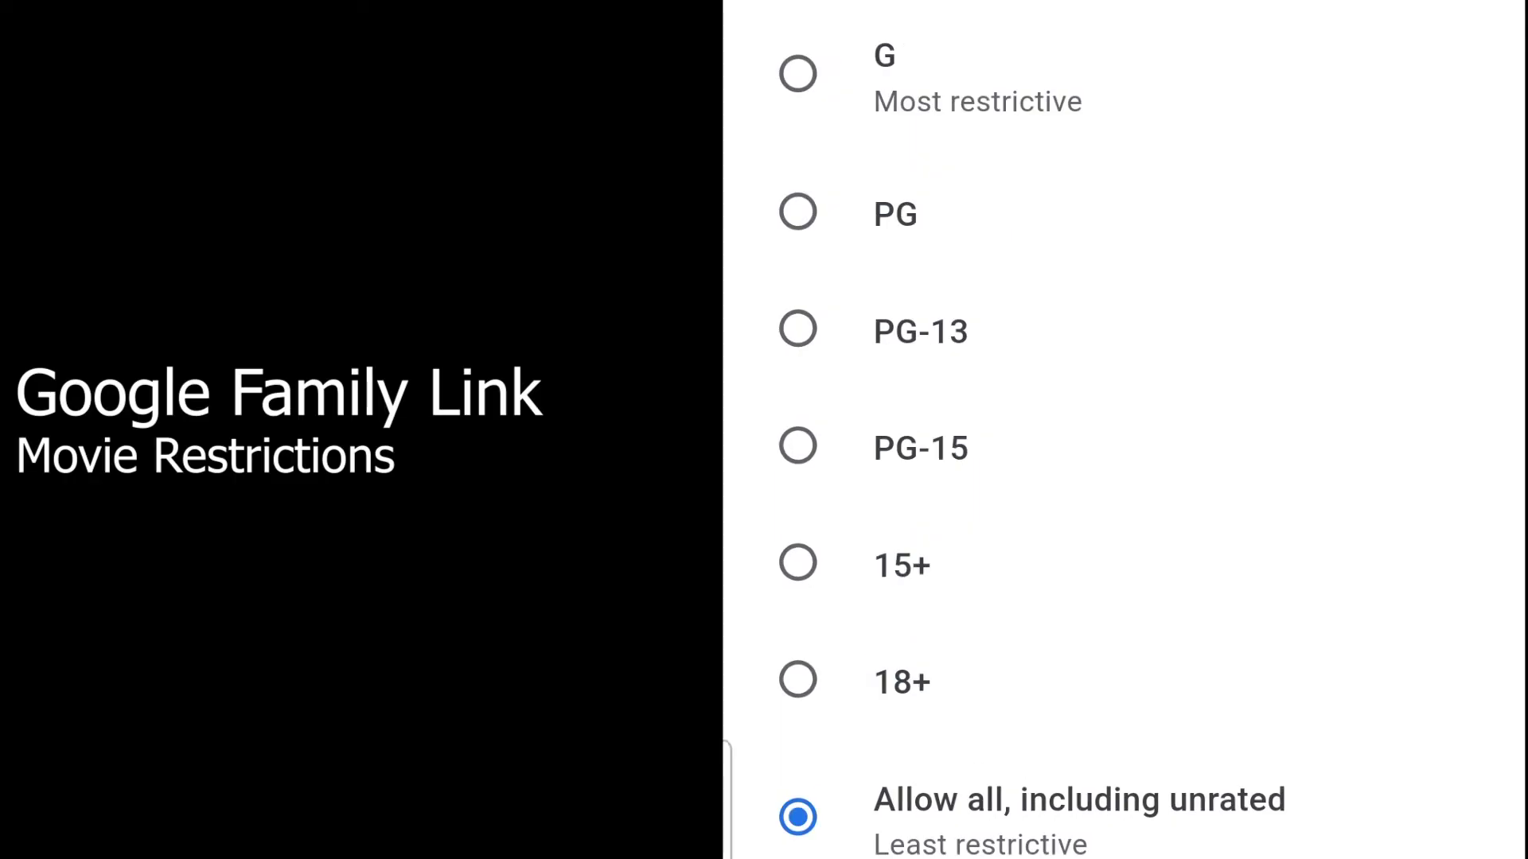
pyautogui.click(799, 73)
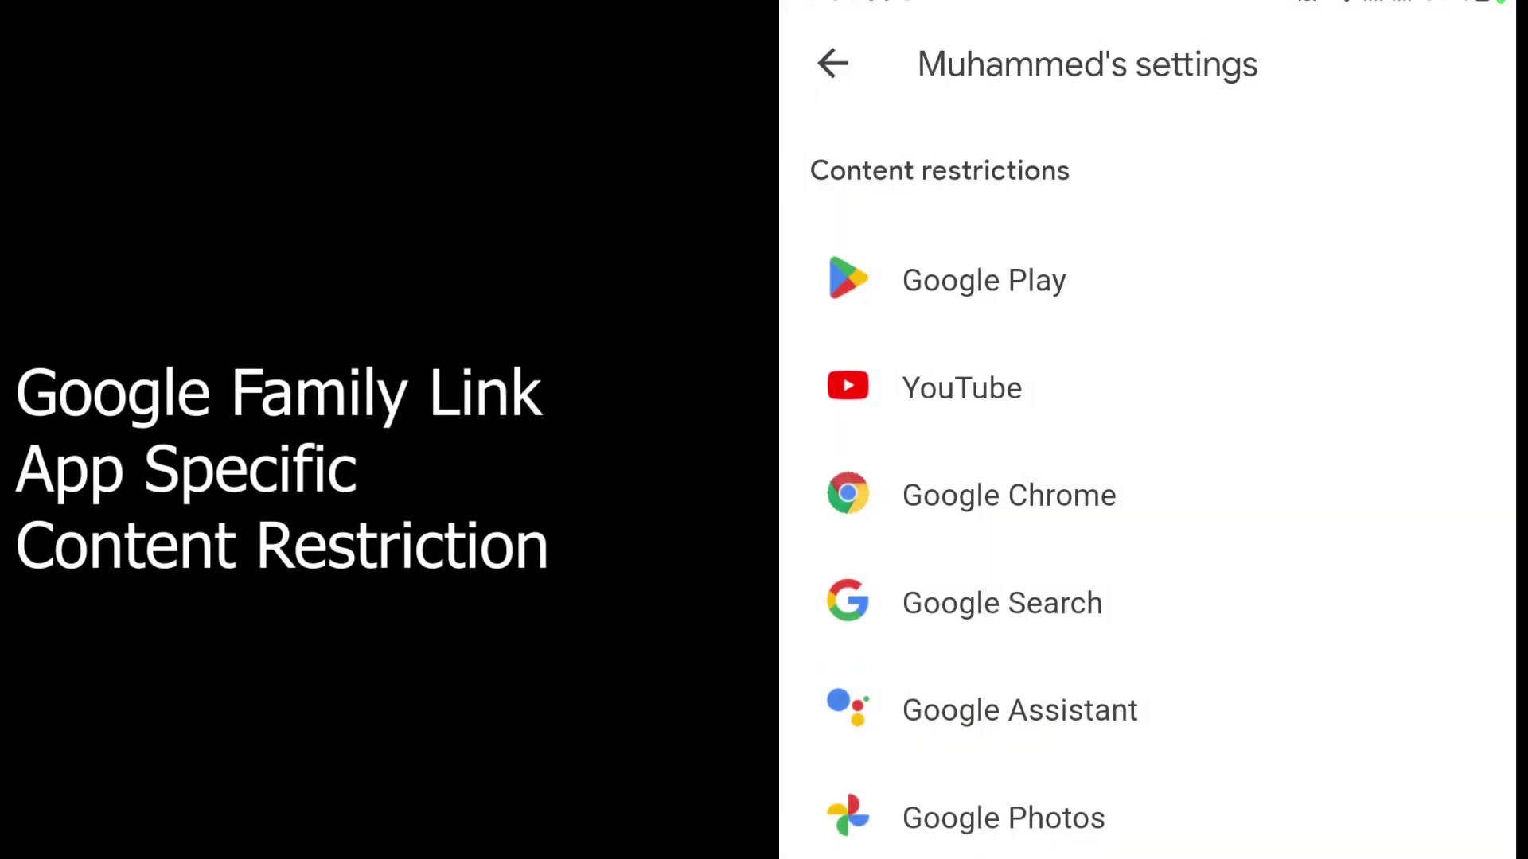
pyautogui.click(920, 402)
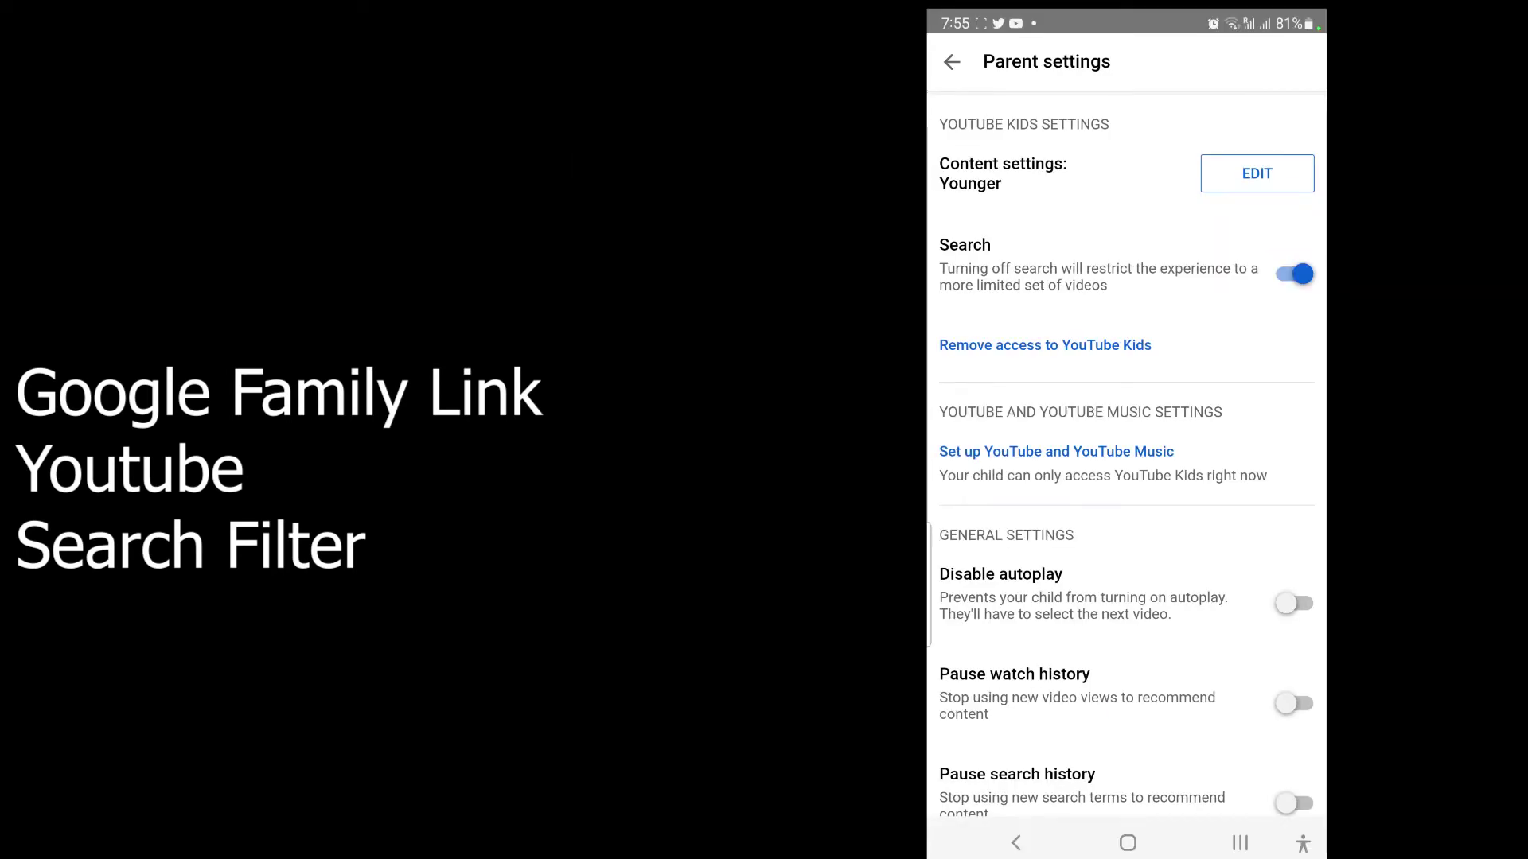
# Step: Leave YouTube Kids content at Younger, turn on Disable autoplay, then review the child's Google Photos settings
pyautogui.moveTo(1221, 693); pyautogui.dragTo(1231, 625)
pyautogui.click(1293, 540)
pyautogui.moveTo(1012, 435); pyautogui.dragTo(1011, 178)
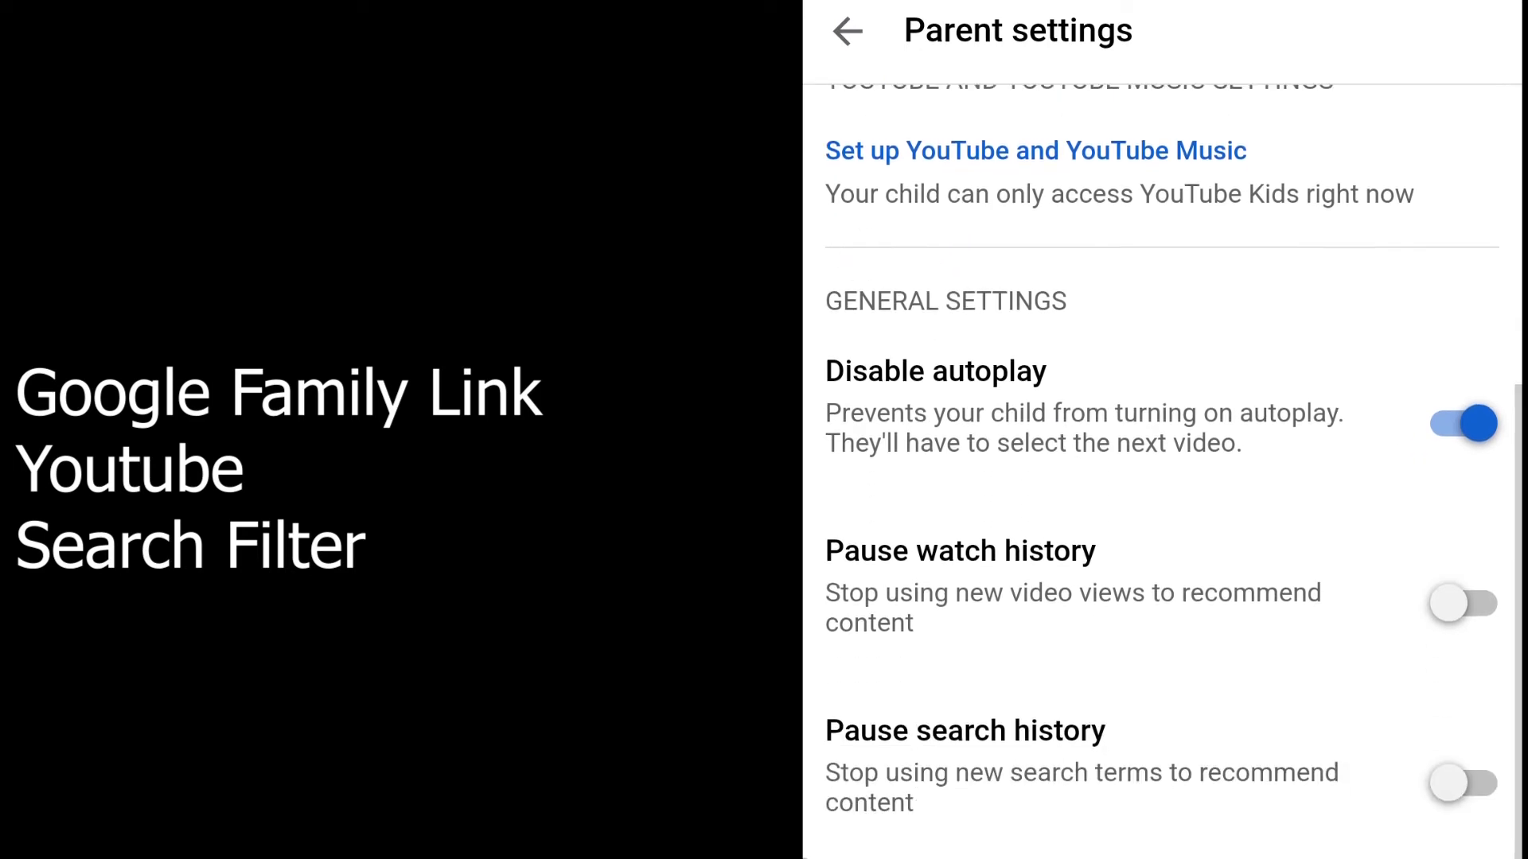
pyautogui.moveTo(1114, 311); pyautogui.dragTo(1114, 650)
pyautogui.click(948, 62)
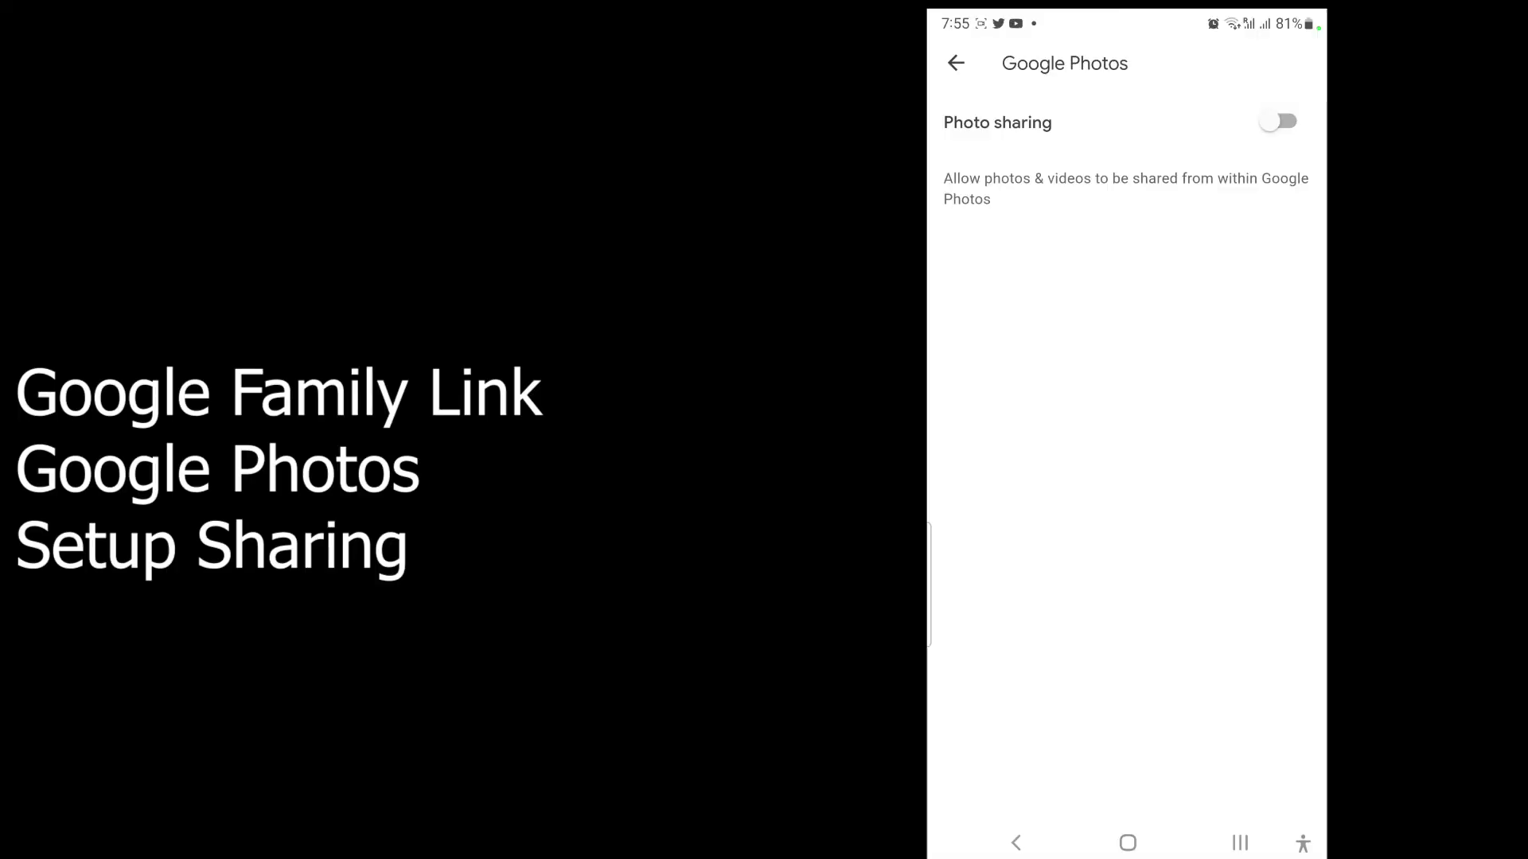
pyautogui.click(736, 84)
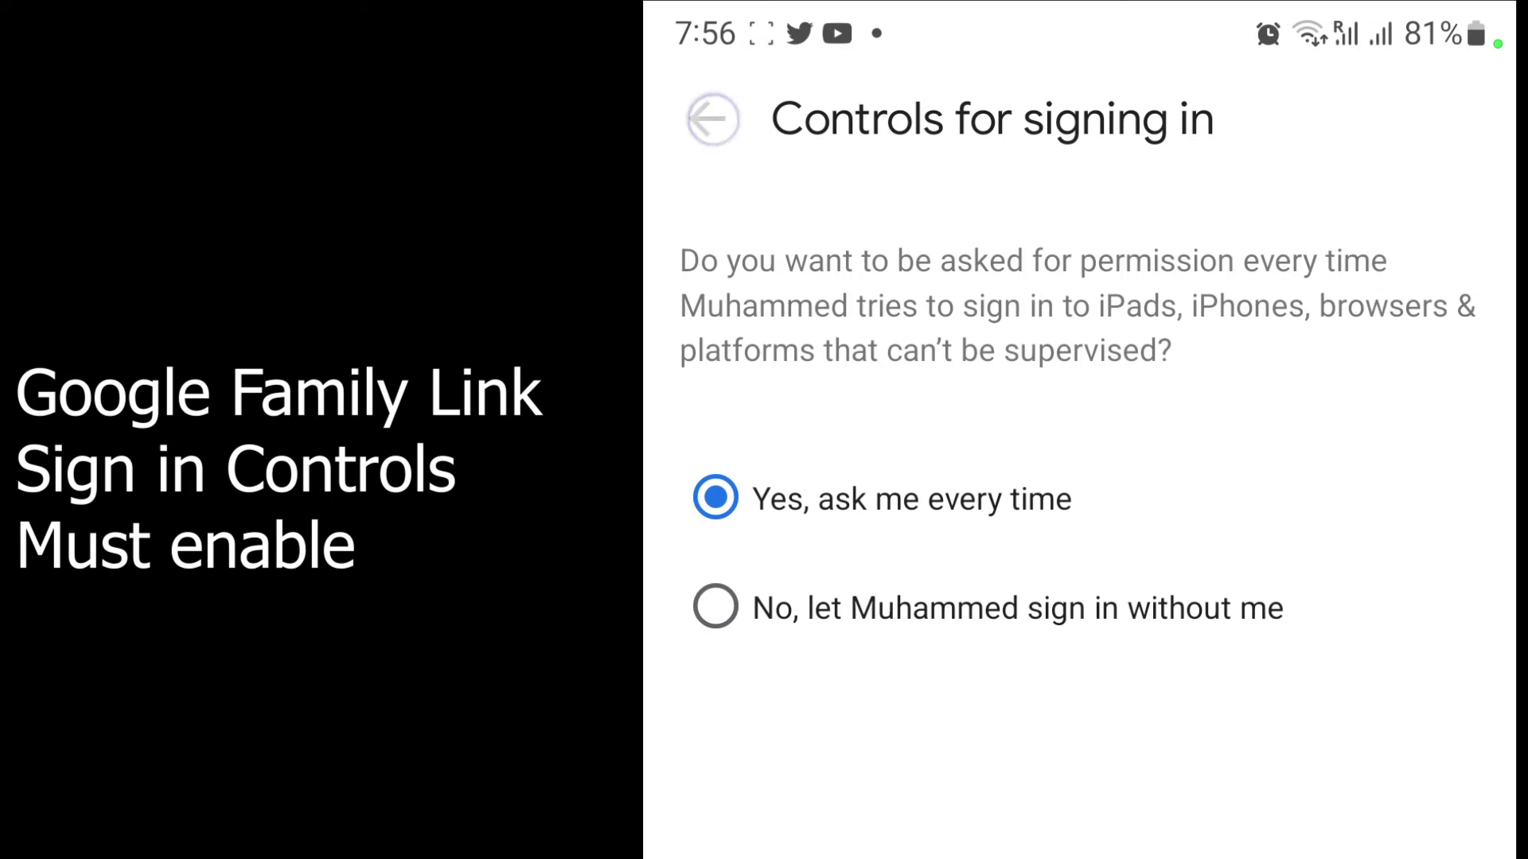
# Step: Back out of the child's settings to the Family main menu
pyautogui.press('Escape')
pyautogui.press('Escape')
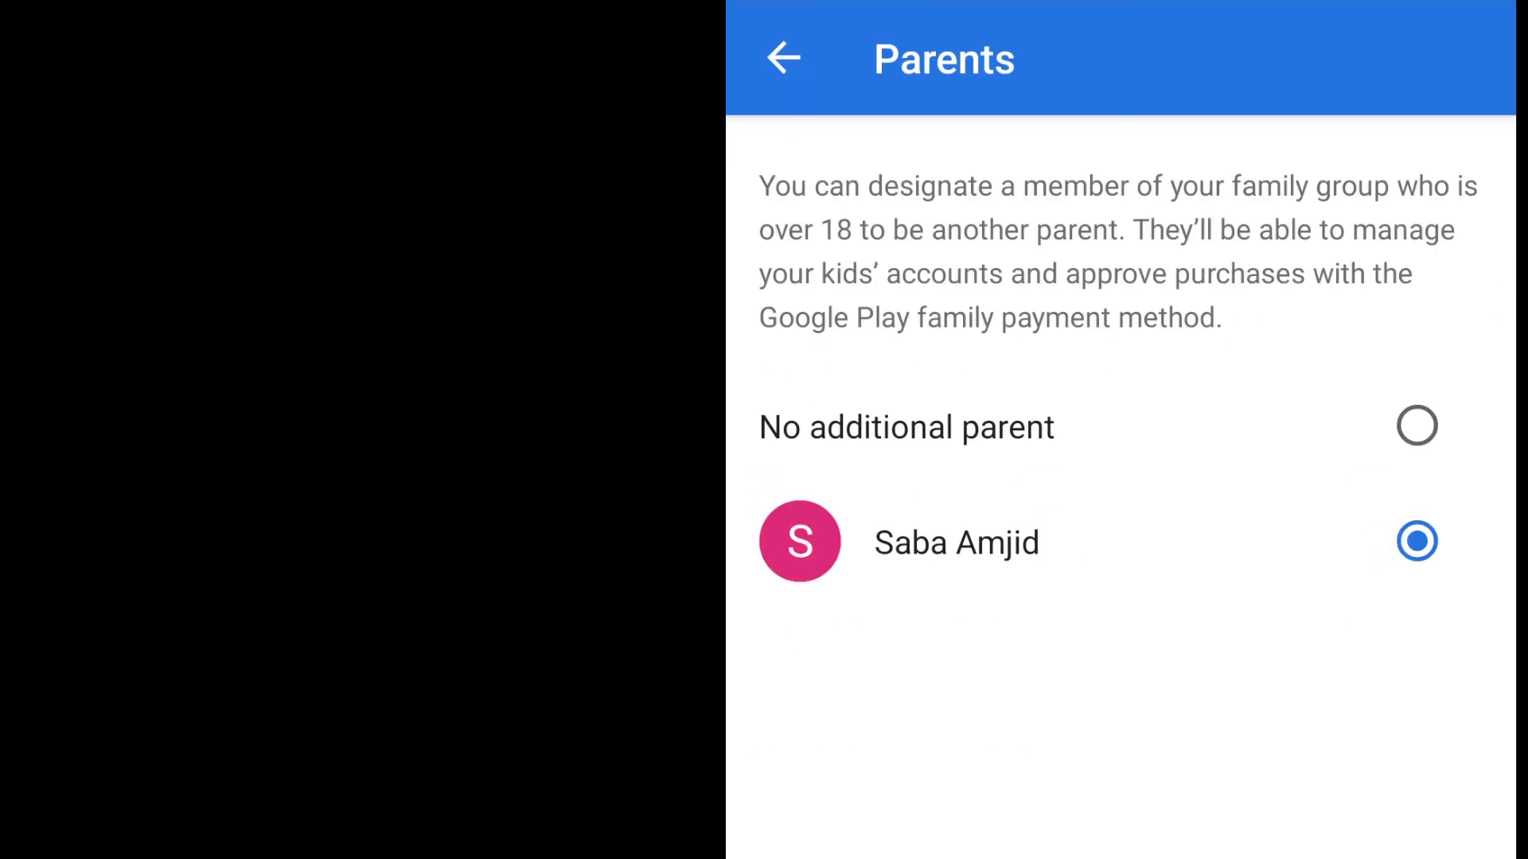
pyautogui.press('Escape')
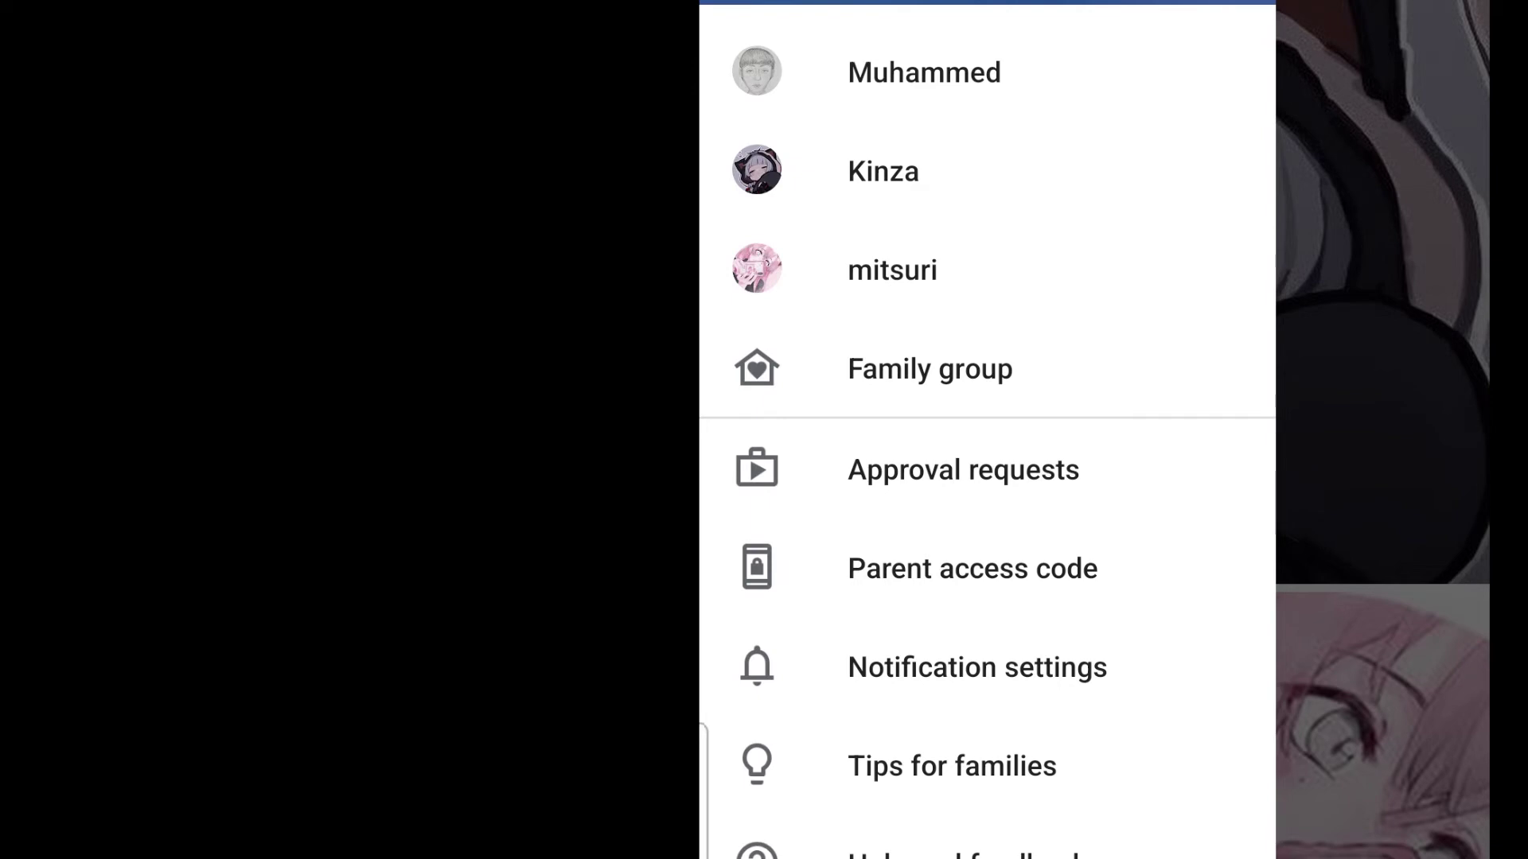
# Step: Open the second child's profile, scroll past its two Windows device cards, and manage its settings
pyautogui.click(883, 171)
pyautogui.moveTo(880, 422); pyautogui.dragTo(867, 263)
pyautogui.moveTo(881, 366); pyautogui.dragTo(865, 273)
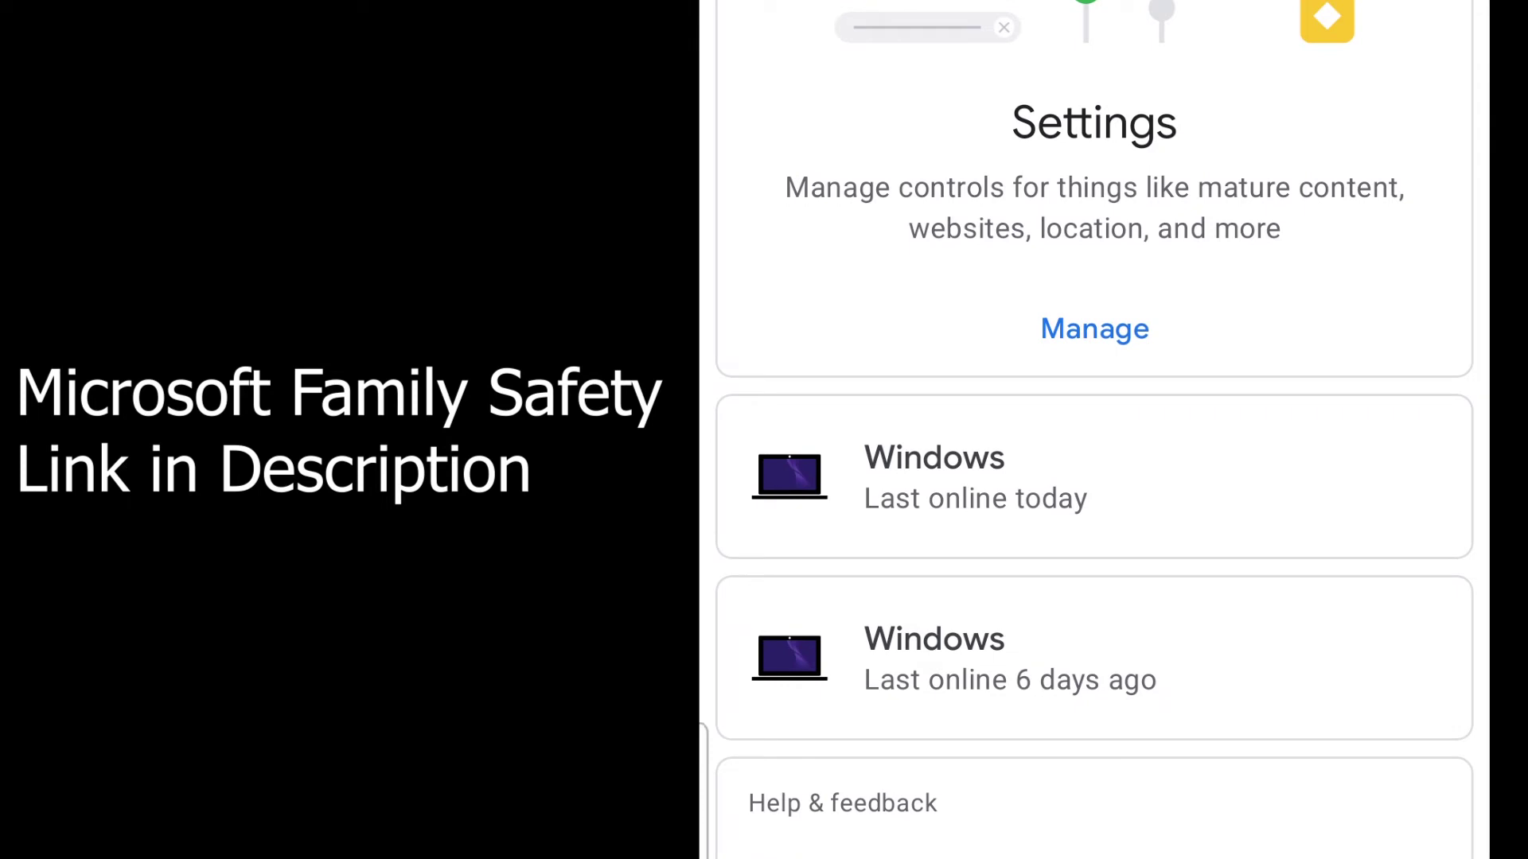
pyautogui.click(1074, 459)
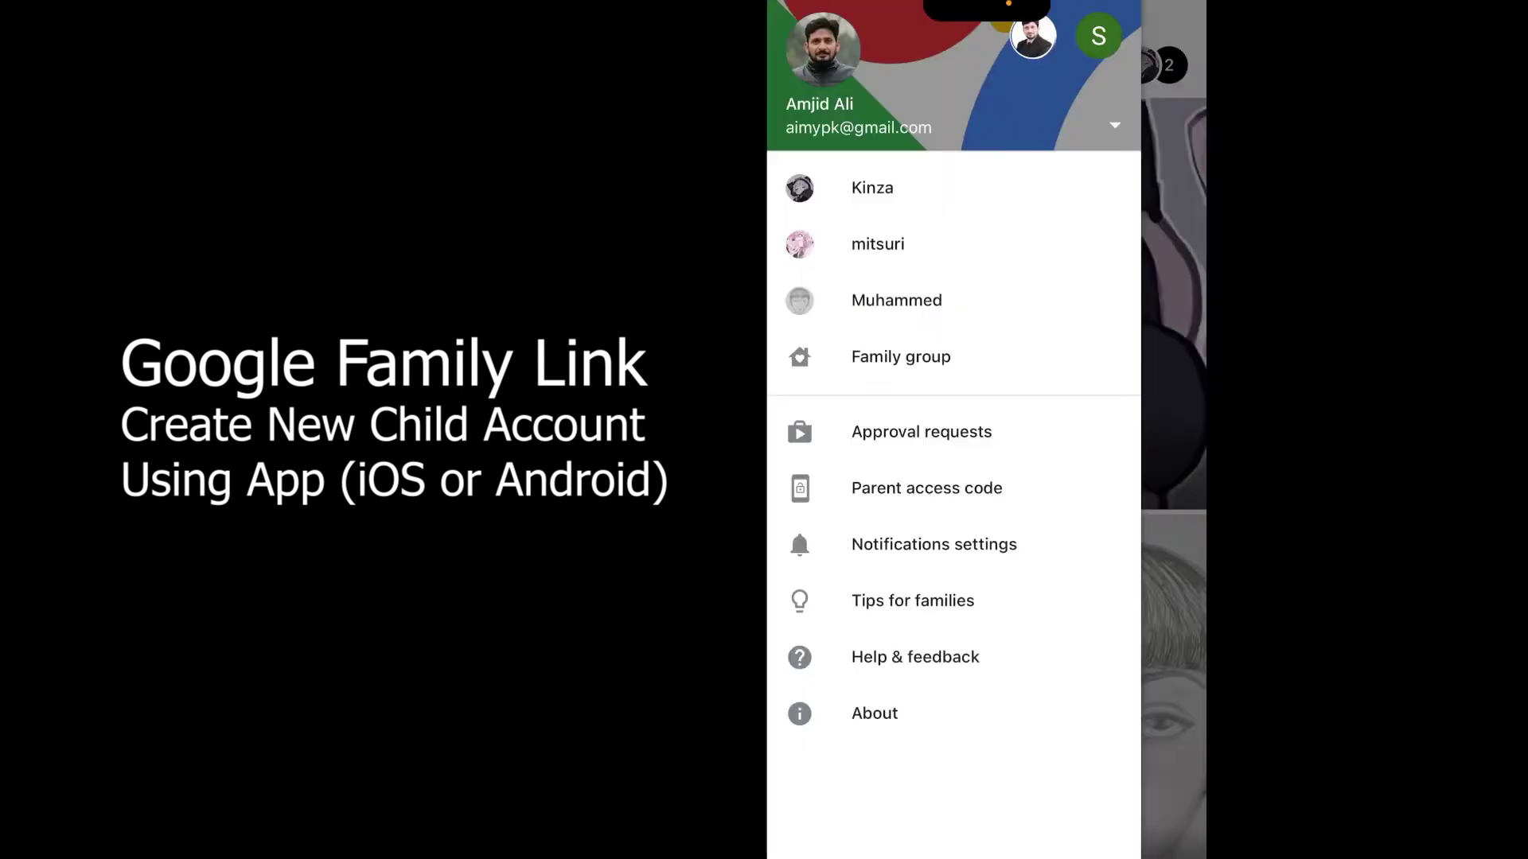
# Step: Look over the family group page and its options, then start adding a new family member
pyautogui.click(901, 357)
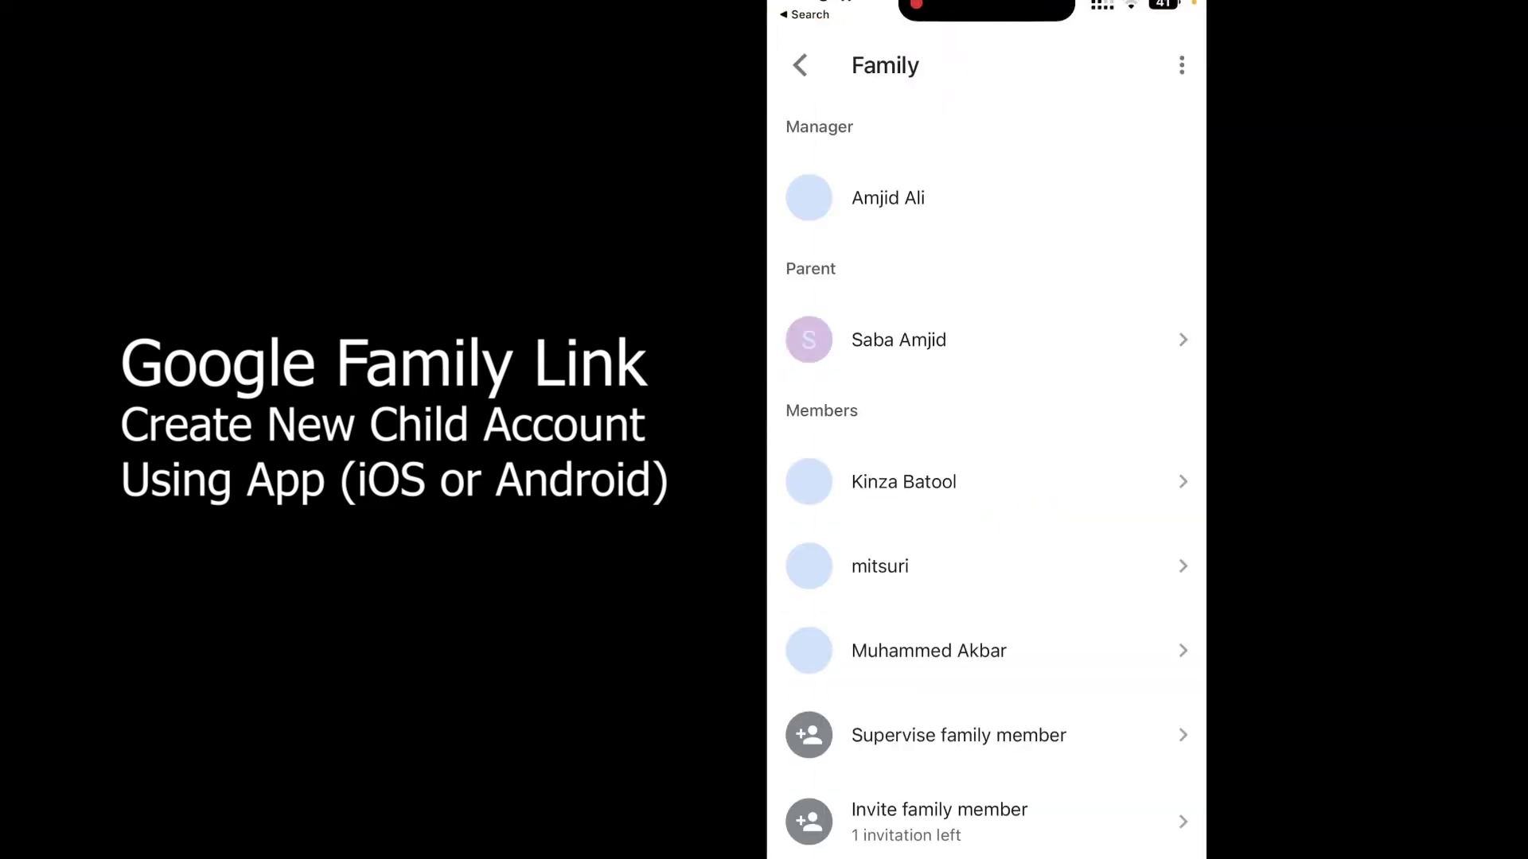
pyautogui.click(1182, 65)
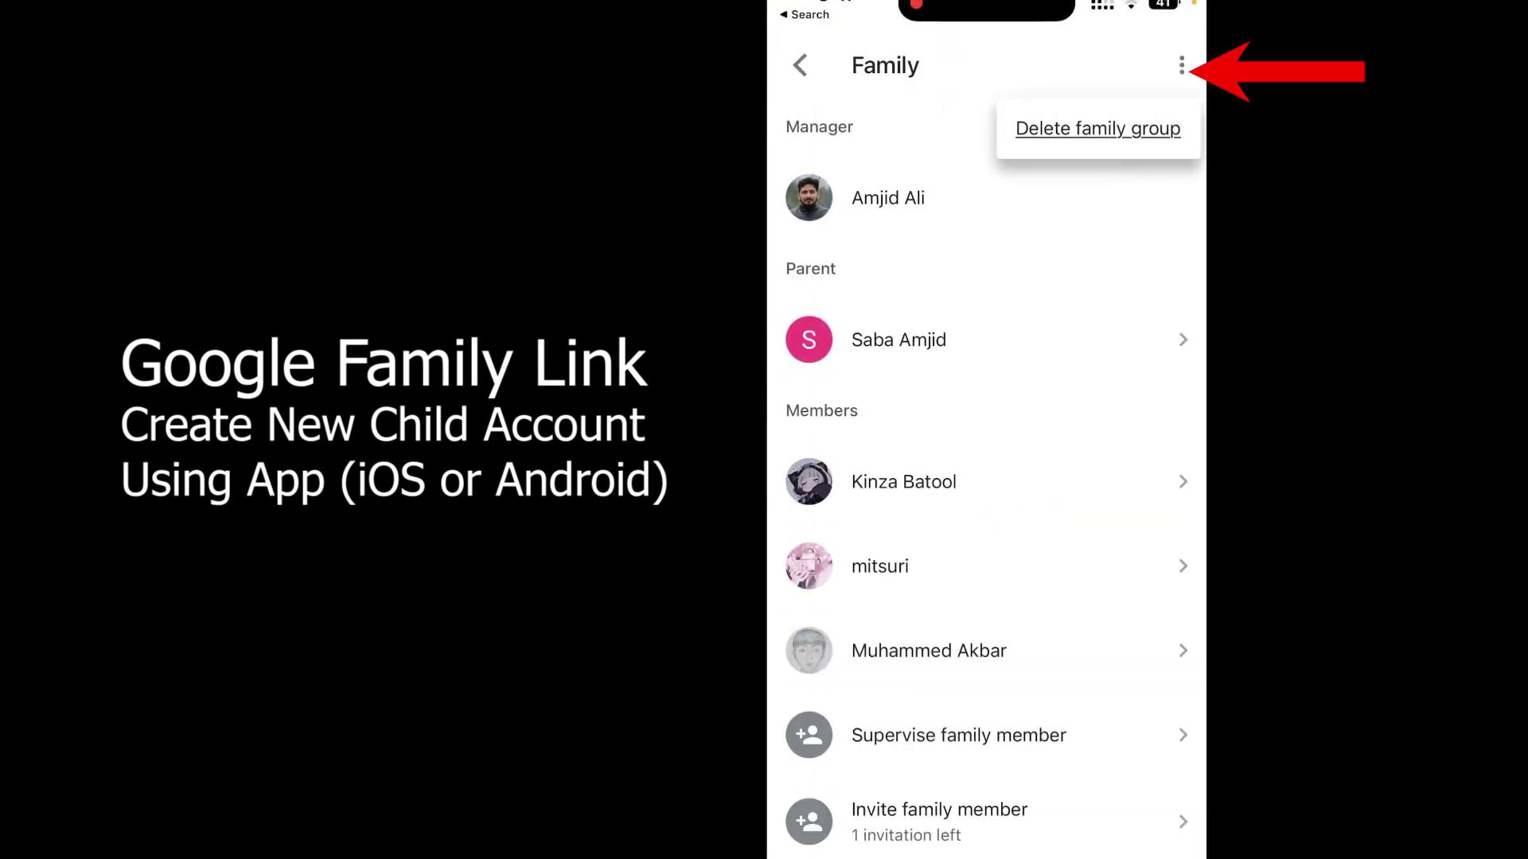
pyautogui.click(799, 66)
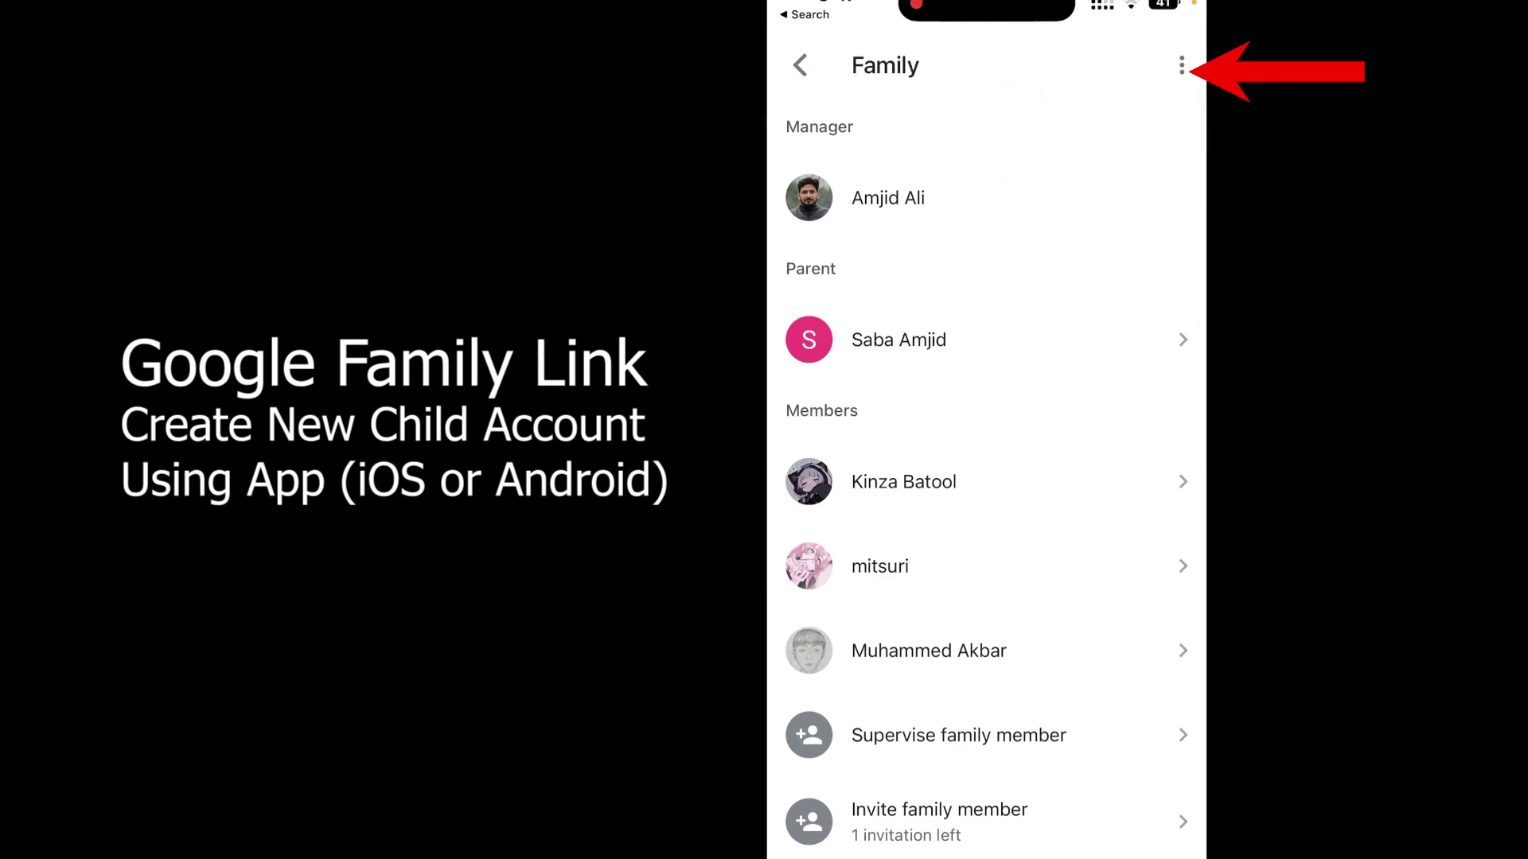
pyautogui.click(800, 66)
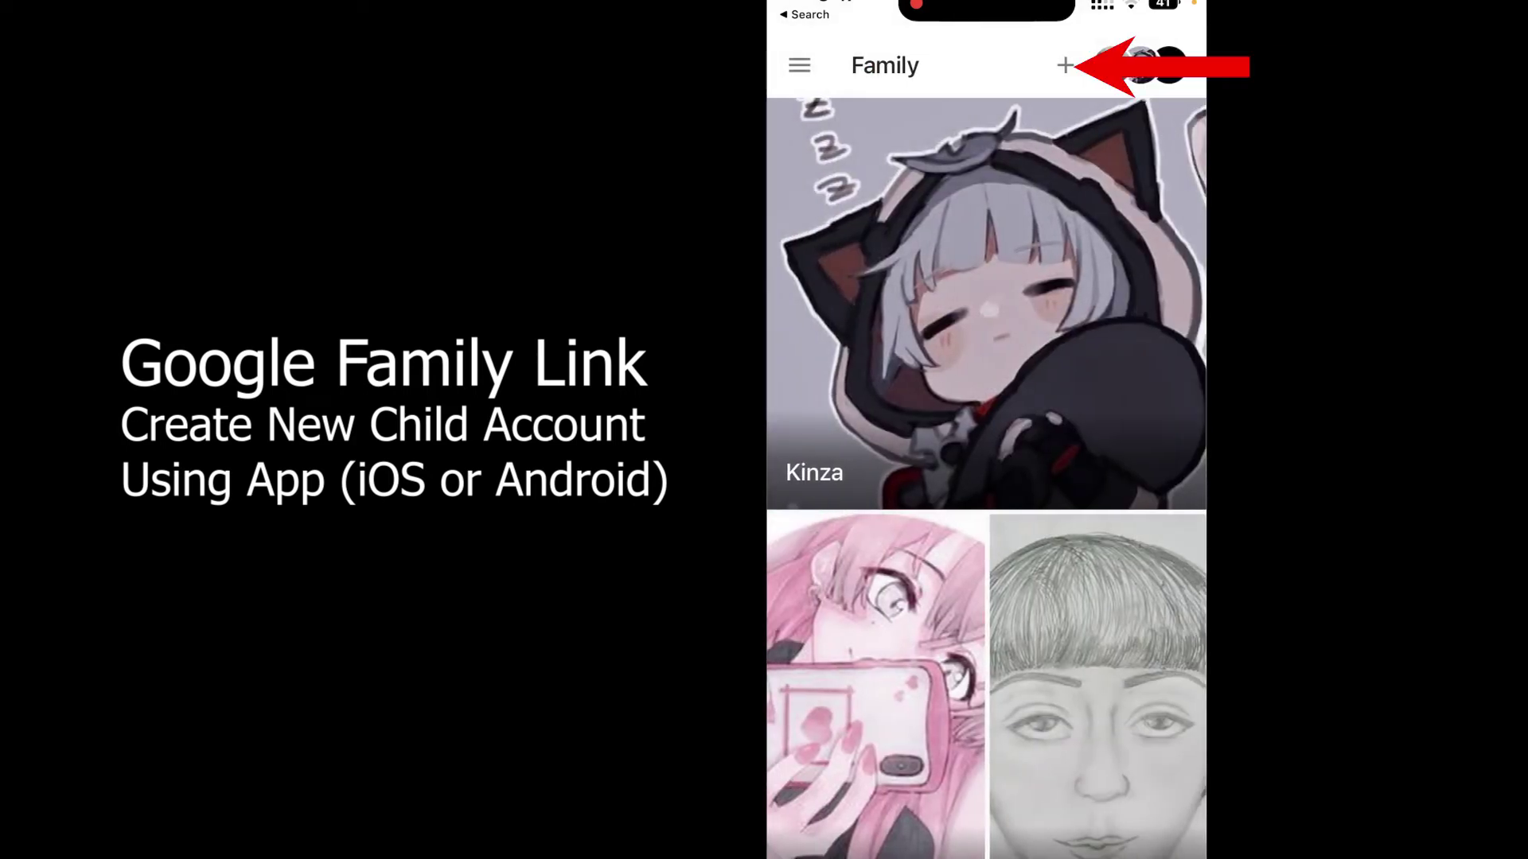
pyautogui.click(1065, 65)
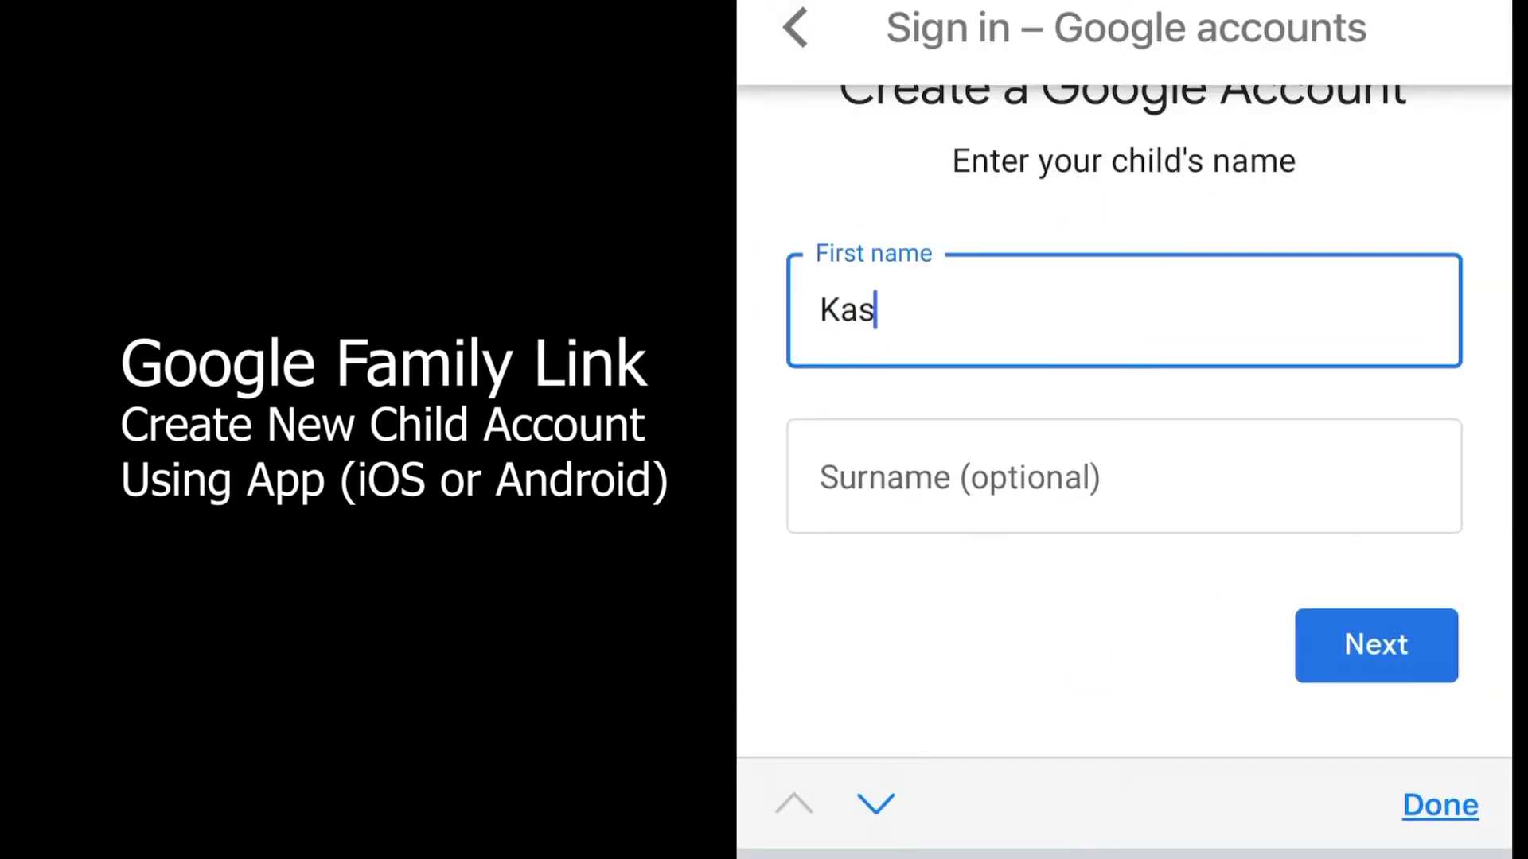
# Step: Create a Google Account for the child, entering its name and birthday details and agreeing to parental consent
pyautogui.write('hish')
pyautogui.click(852, 308)
pyautogui.write('Za')
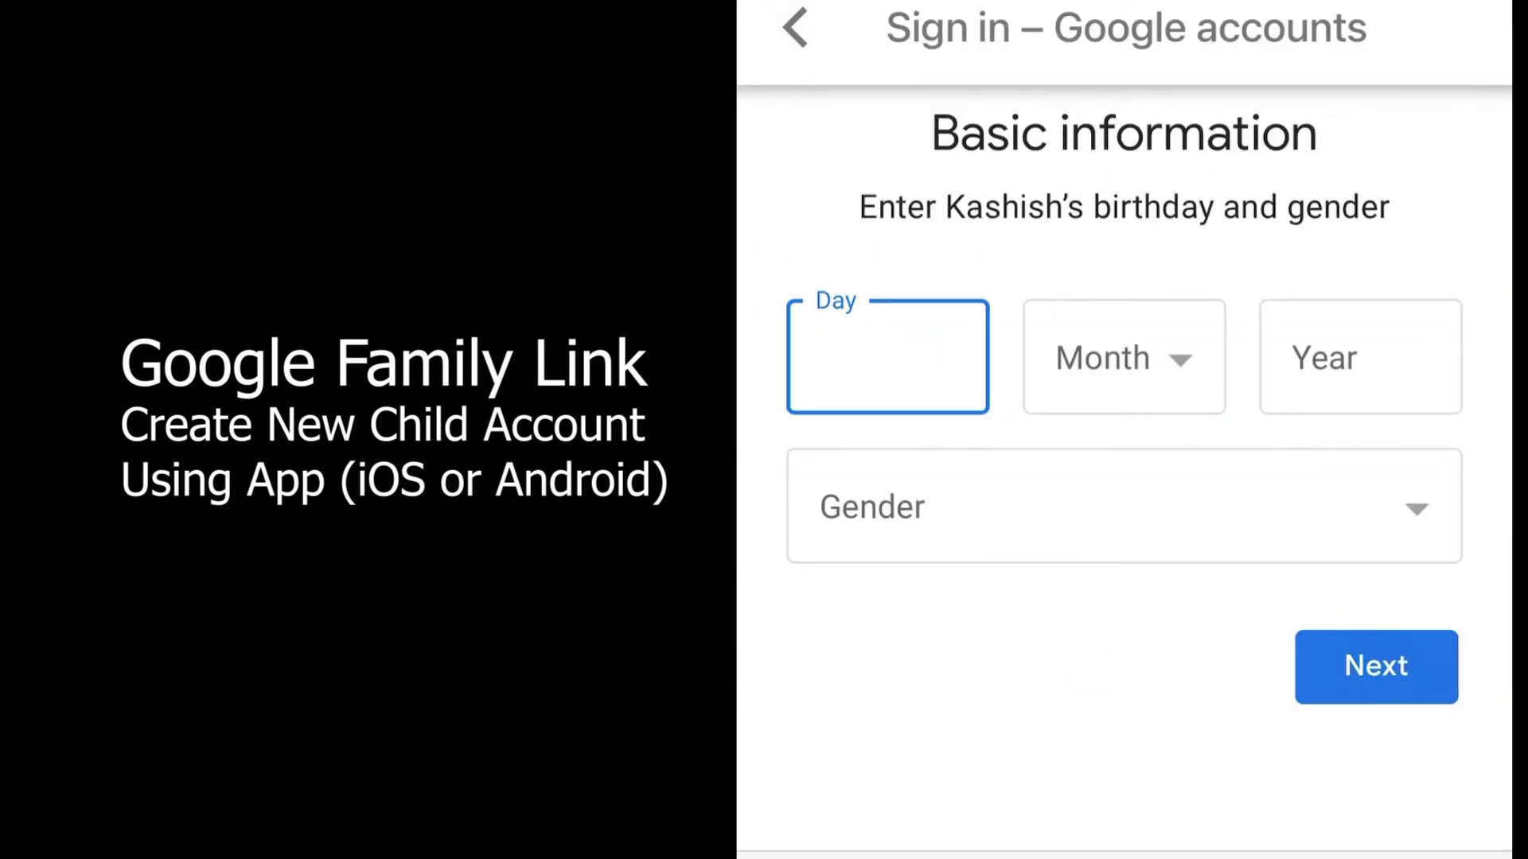
pyautogui.write('3')
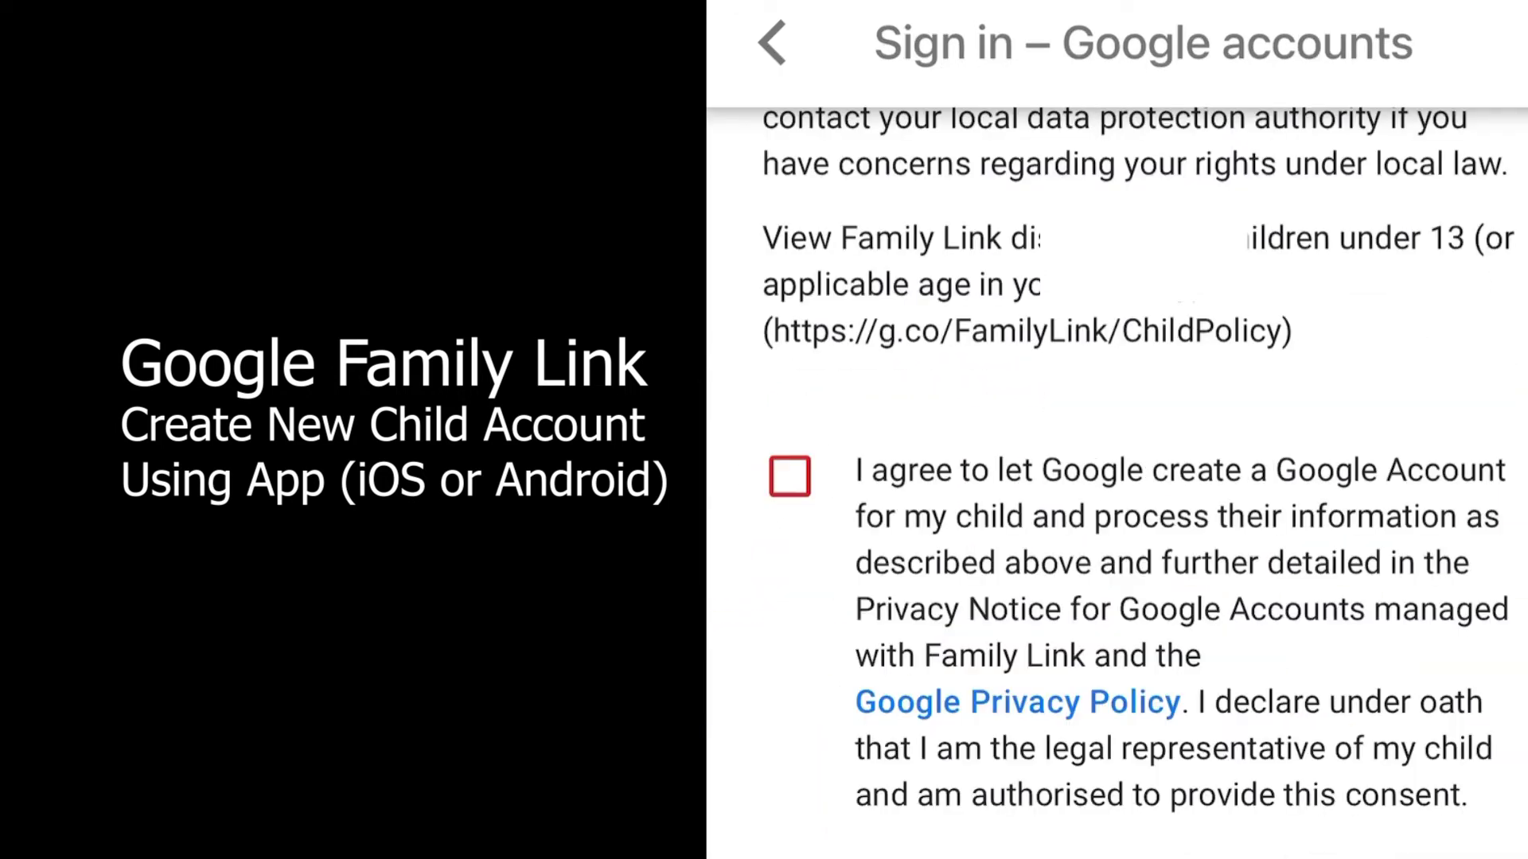
pyautogui.click(788, 478)
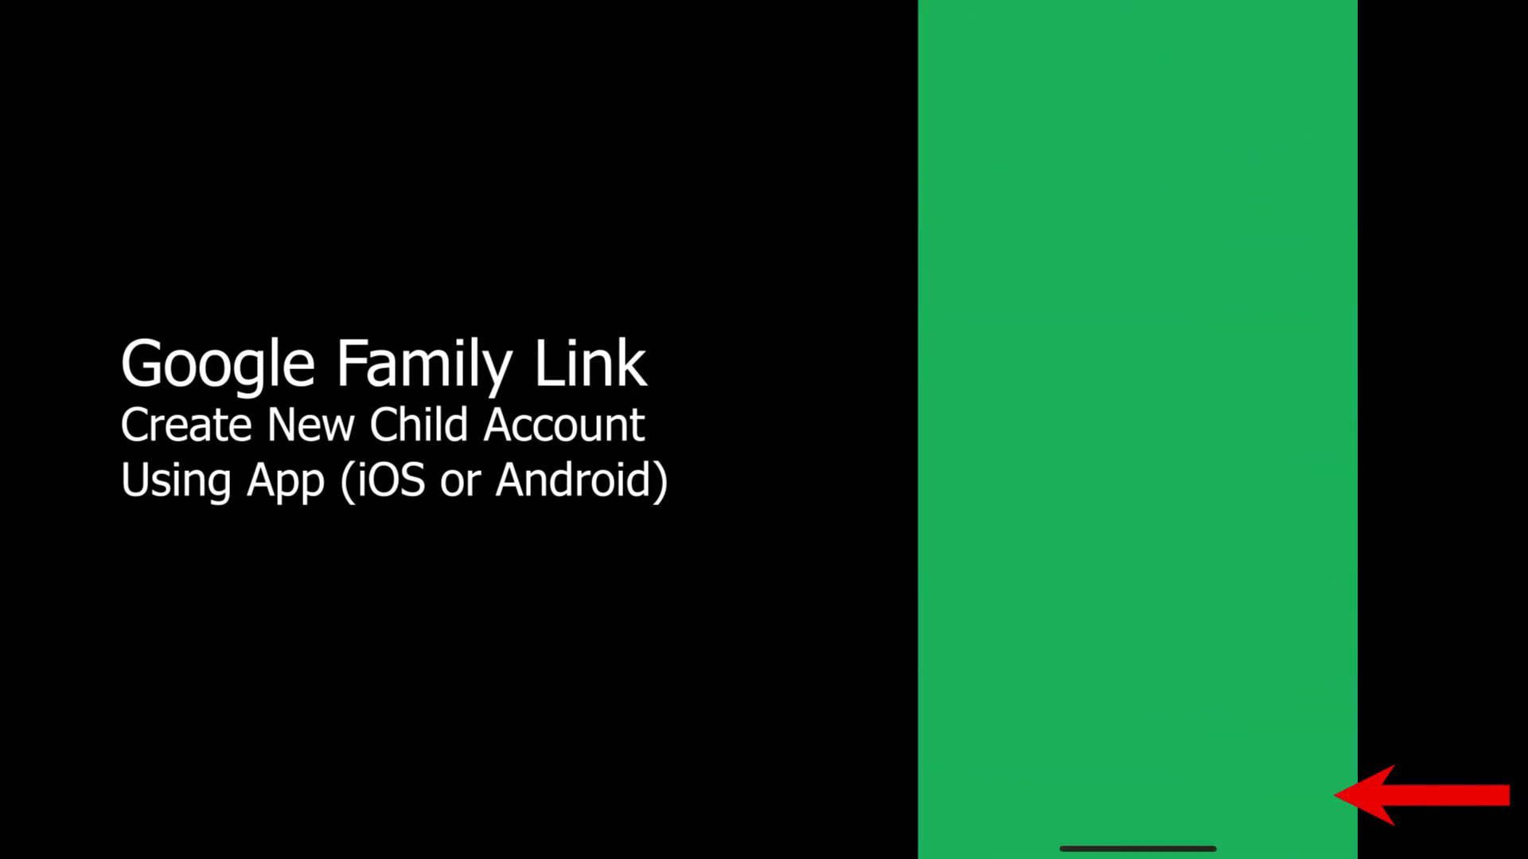
pyautogui.scroll(-3, 1138, 477)
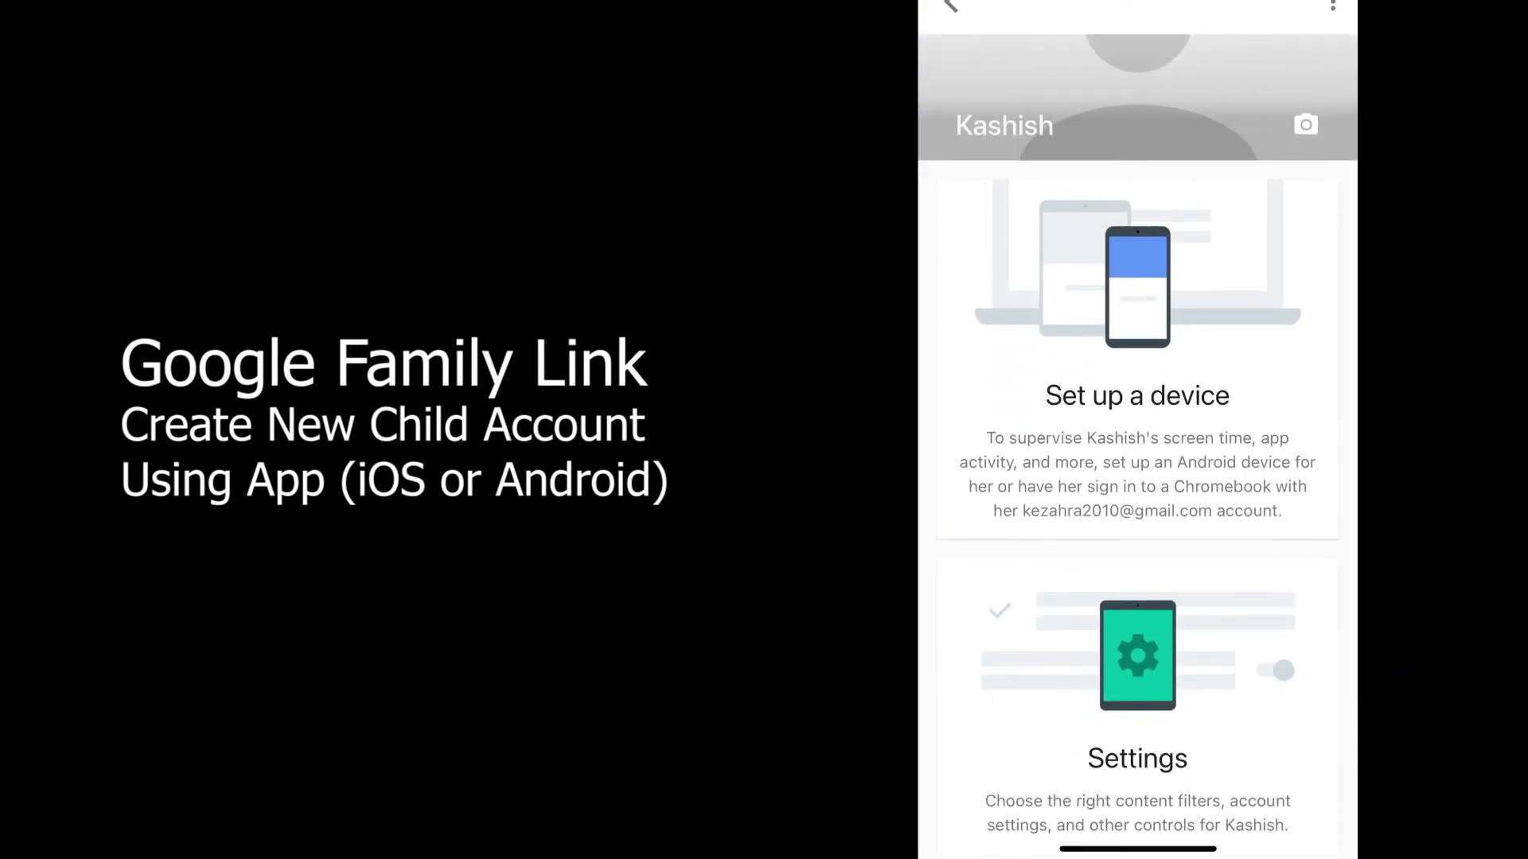
pyautogui.scroll(-3, 1138, 477)
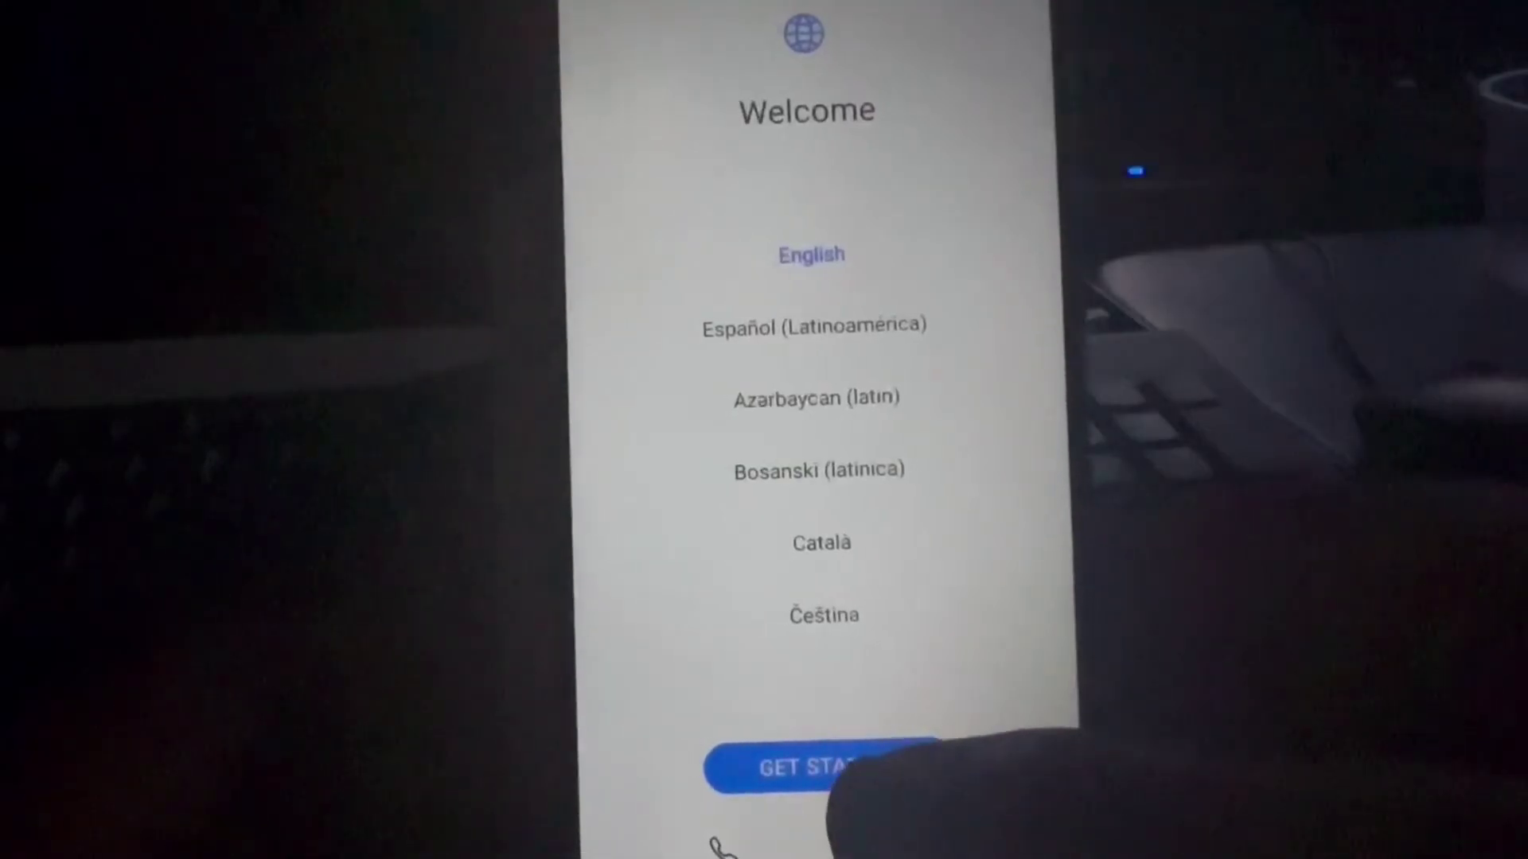
# Step: Begin phone setup with United States region, accept the terms, skip the SIM, and choose new device
pyautogui.click(819, 767)
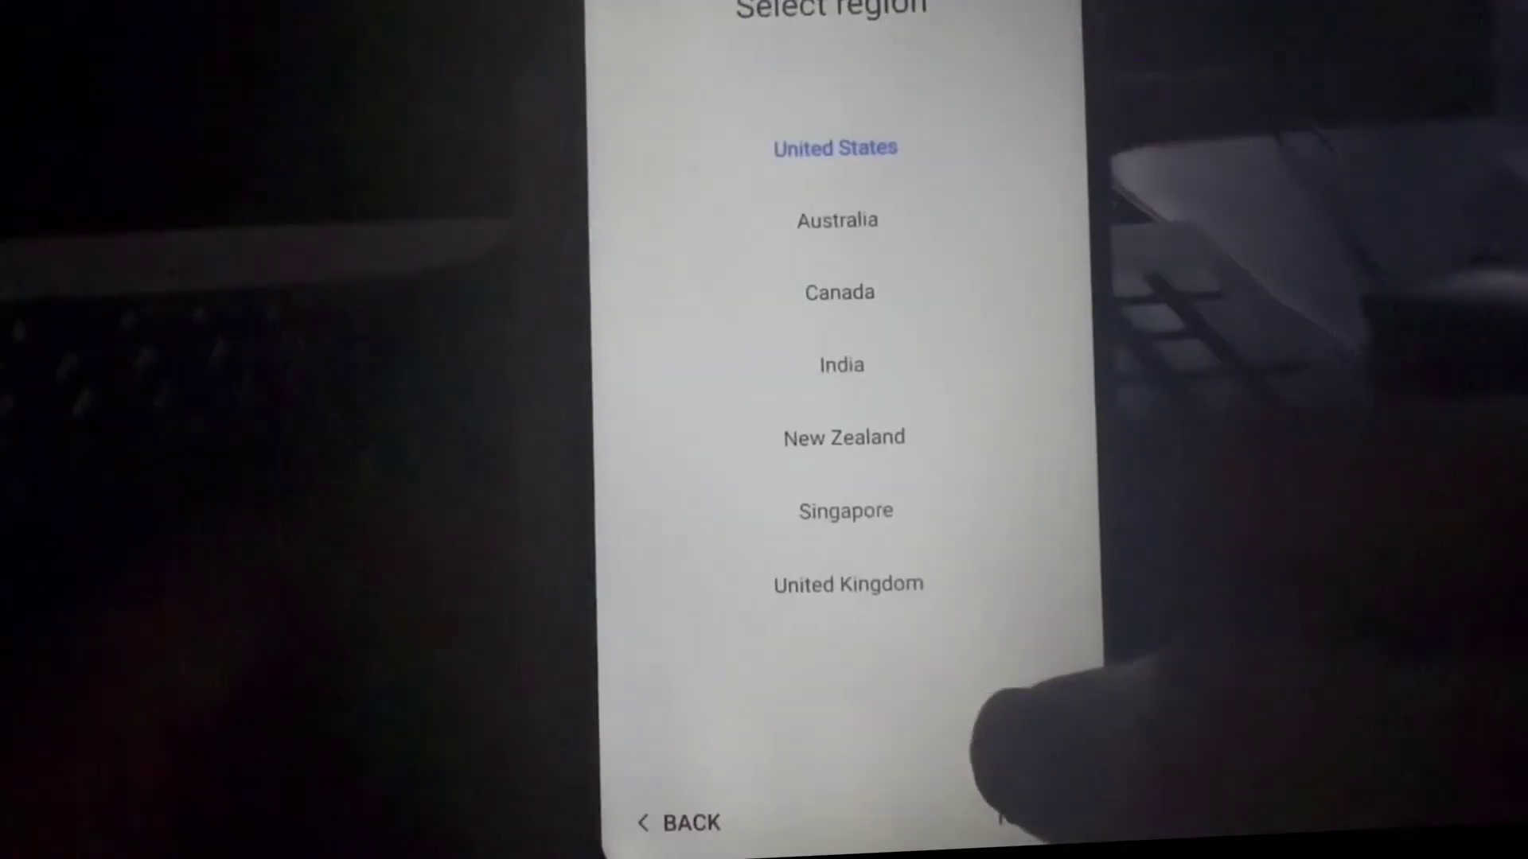
pyautogui.click(1015, 820)
pyautogui.click(633, 692)
pyautogui.click(1026, 819)
pyautogui.click(1035, 819)
pyautogui.click(756, 528)
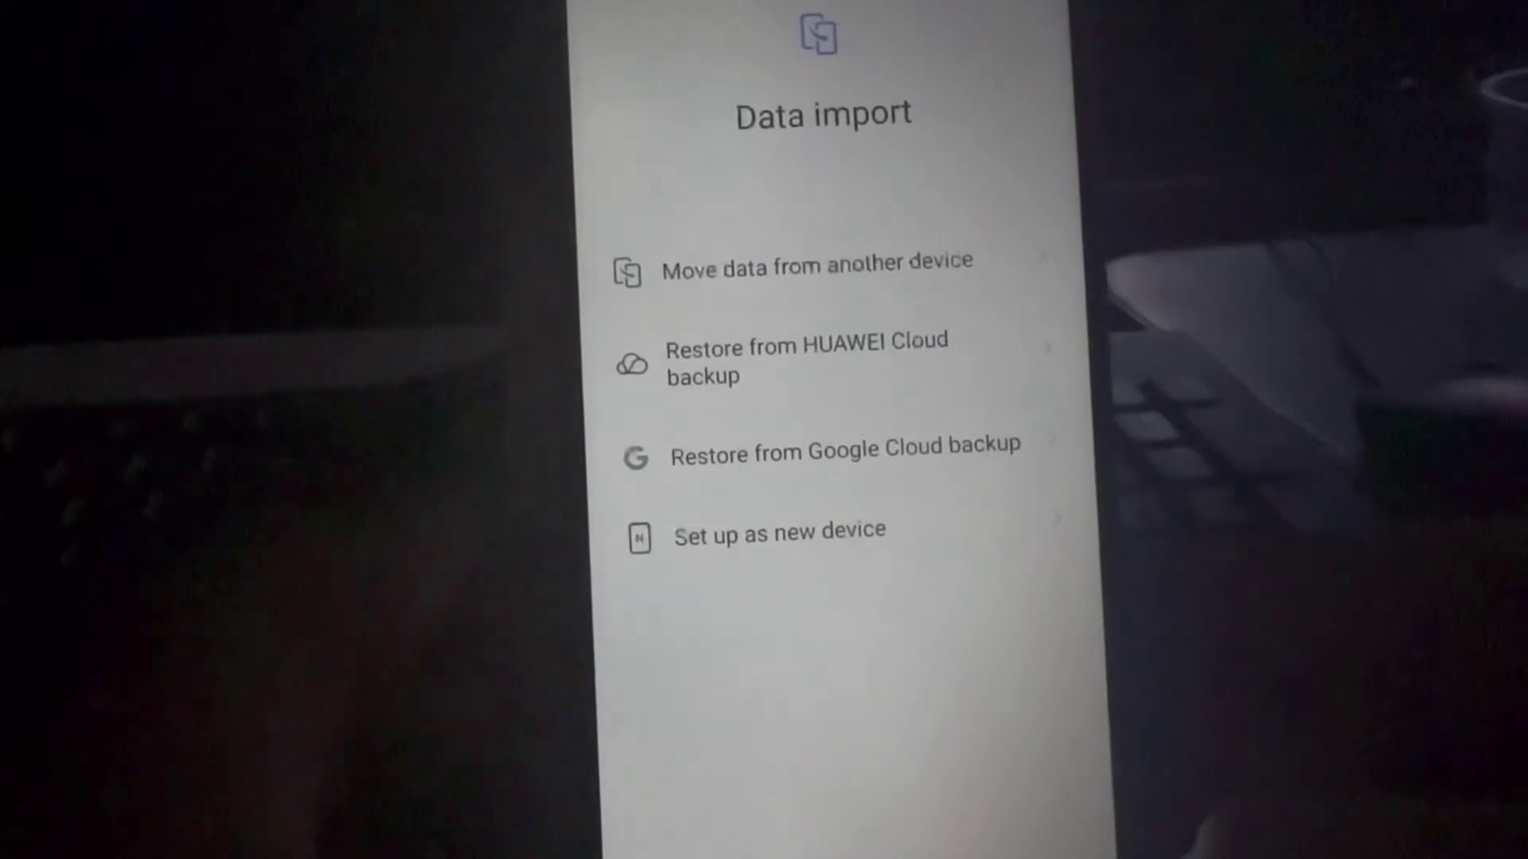
# Step: Join the kashmir Wi-Fi network and enter the child's Google email address
pyautogui.click(979, 509)
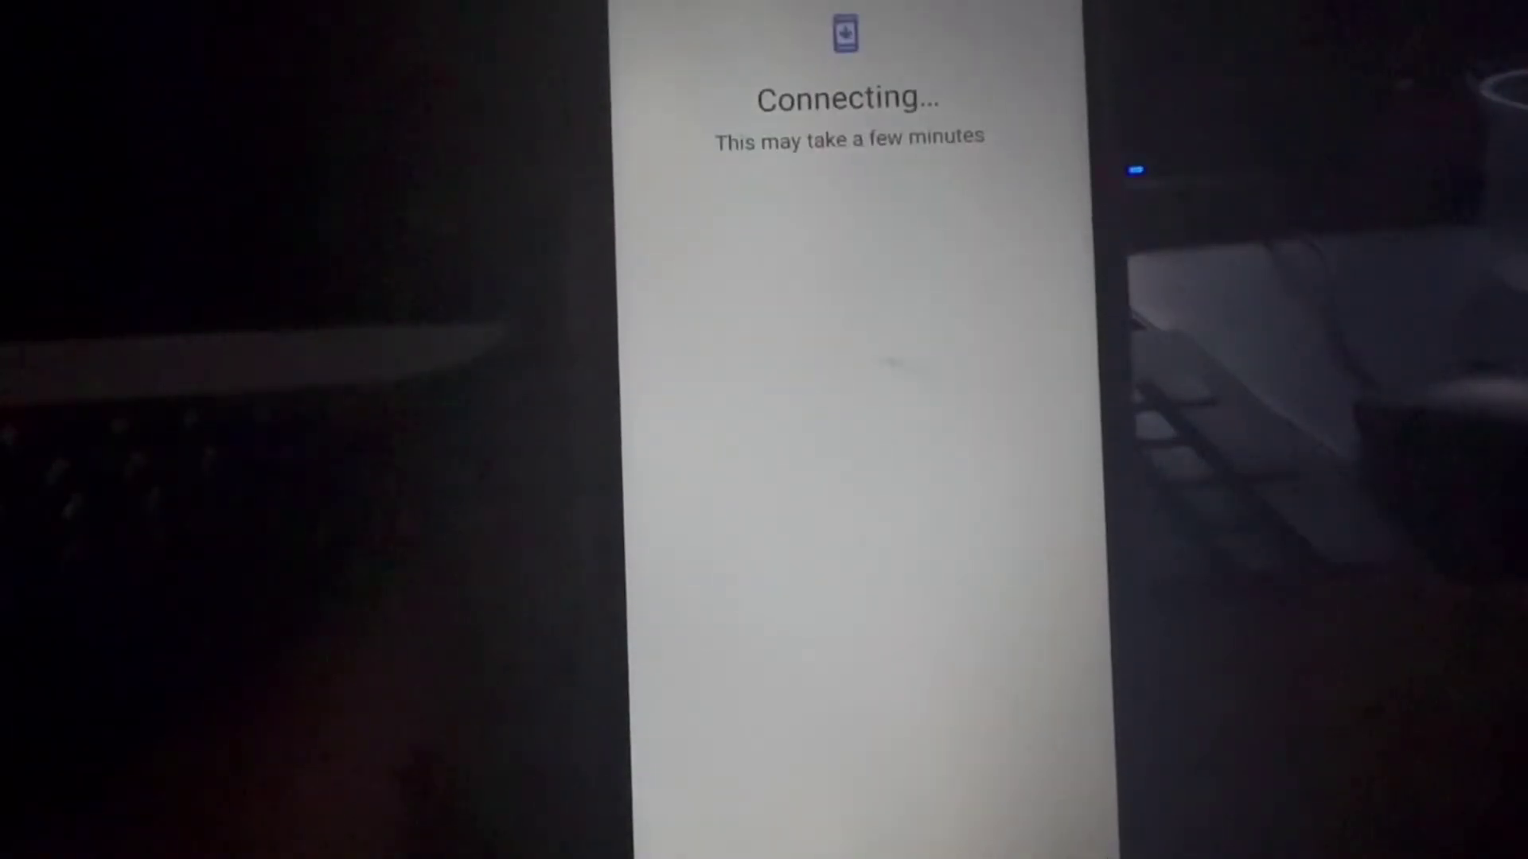
pyautogui.click(954, 231)
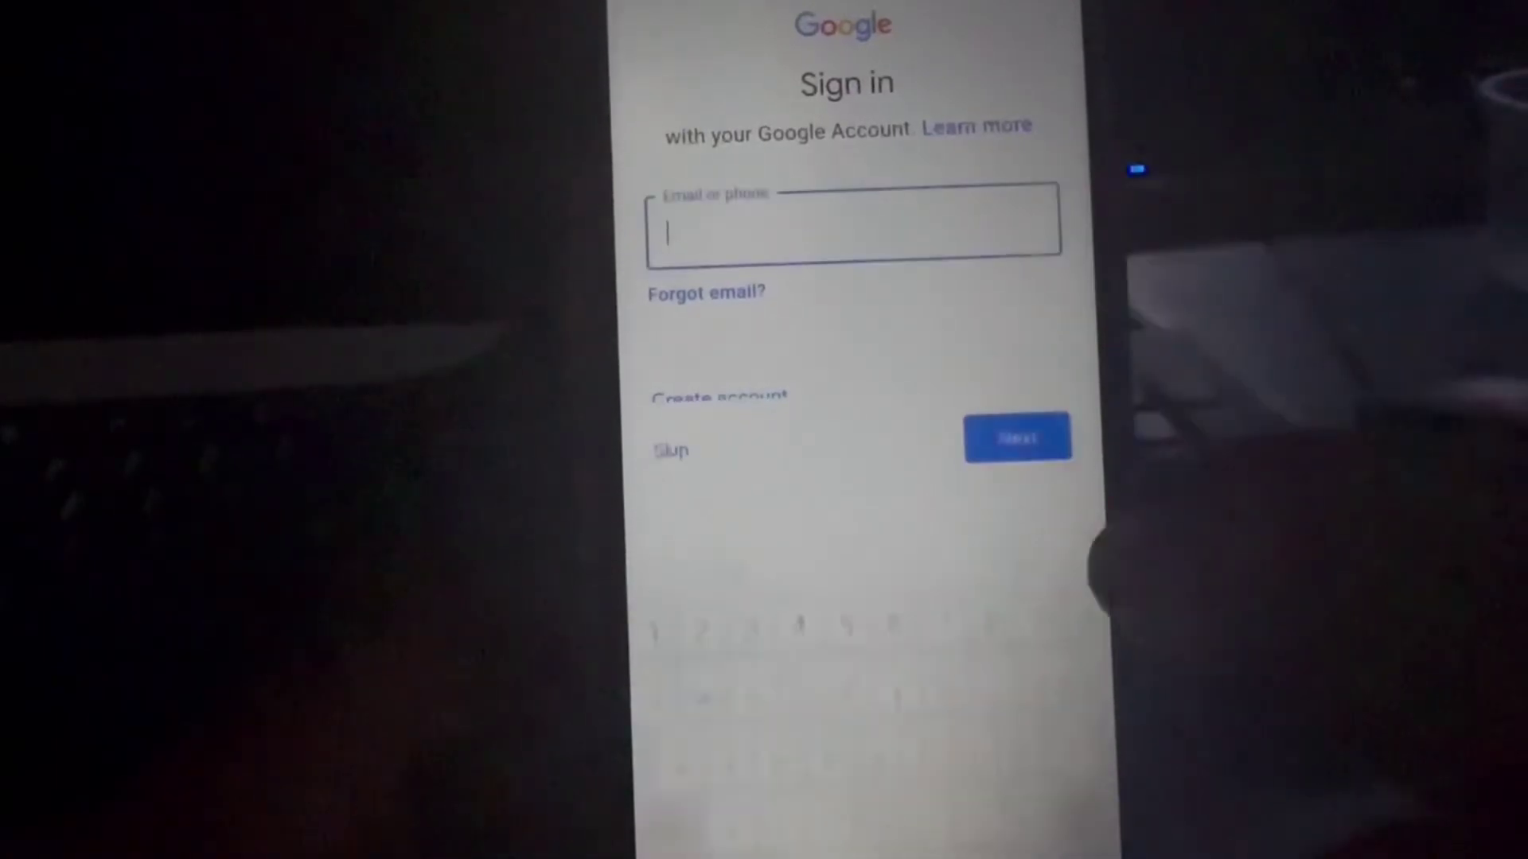
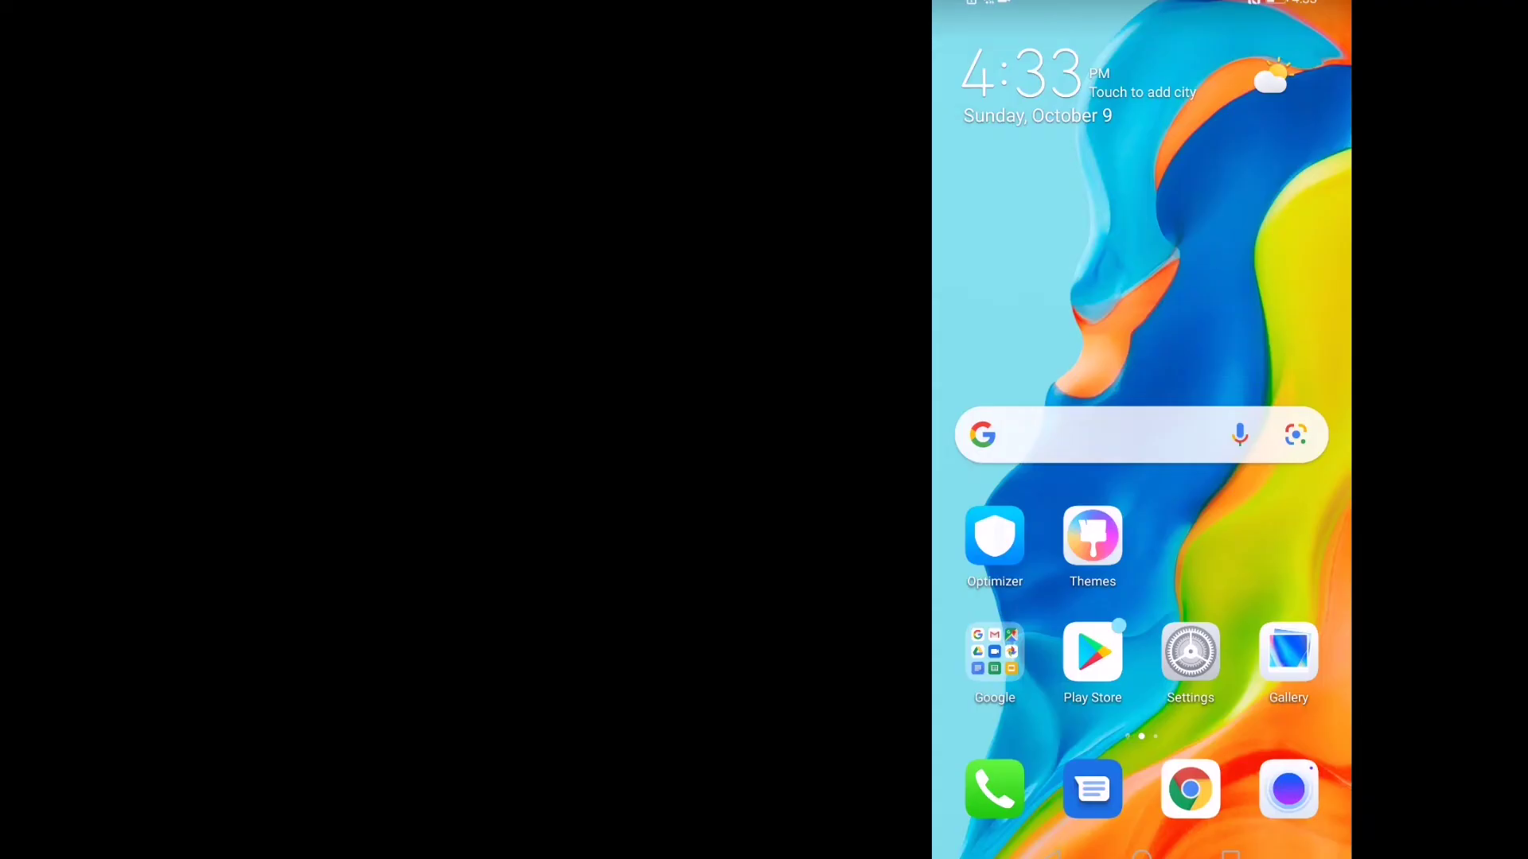
# Step: In the Play Store, search for facebook and try to install Facebook
pyautogui.click(1091, 652)
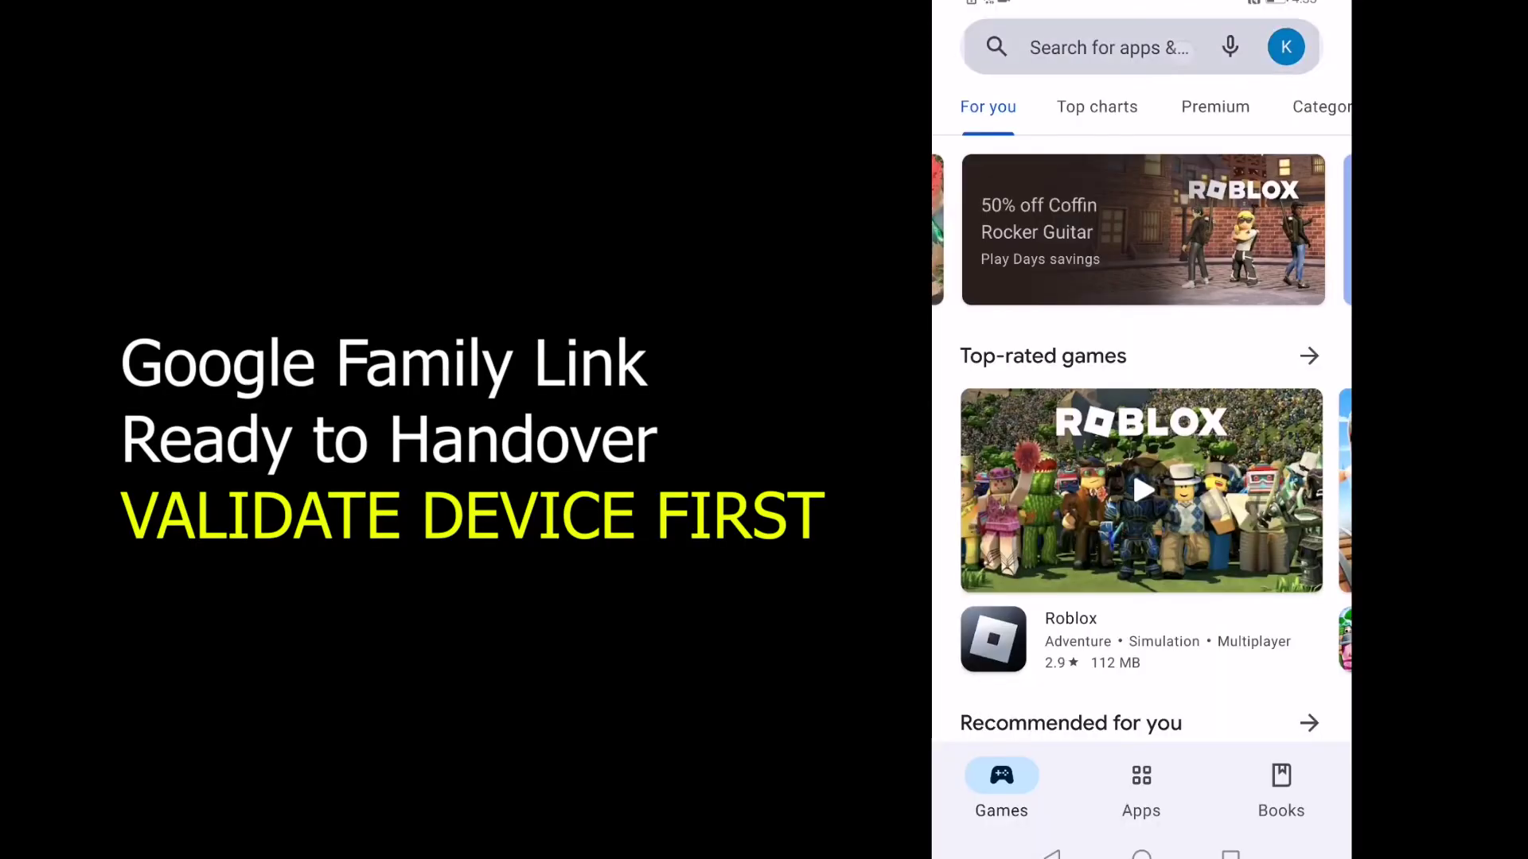
pyautogui.click(1114, 46)
pyautogui.click(1117, 112)
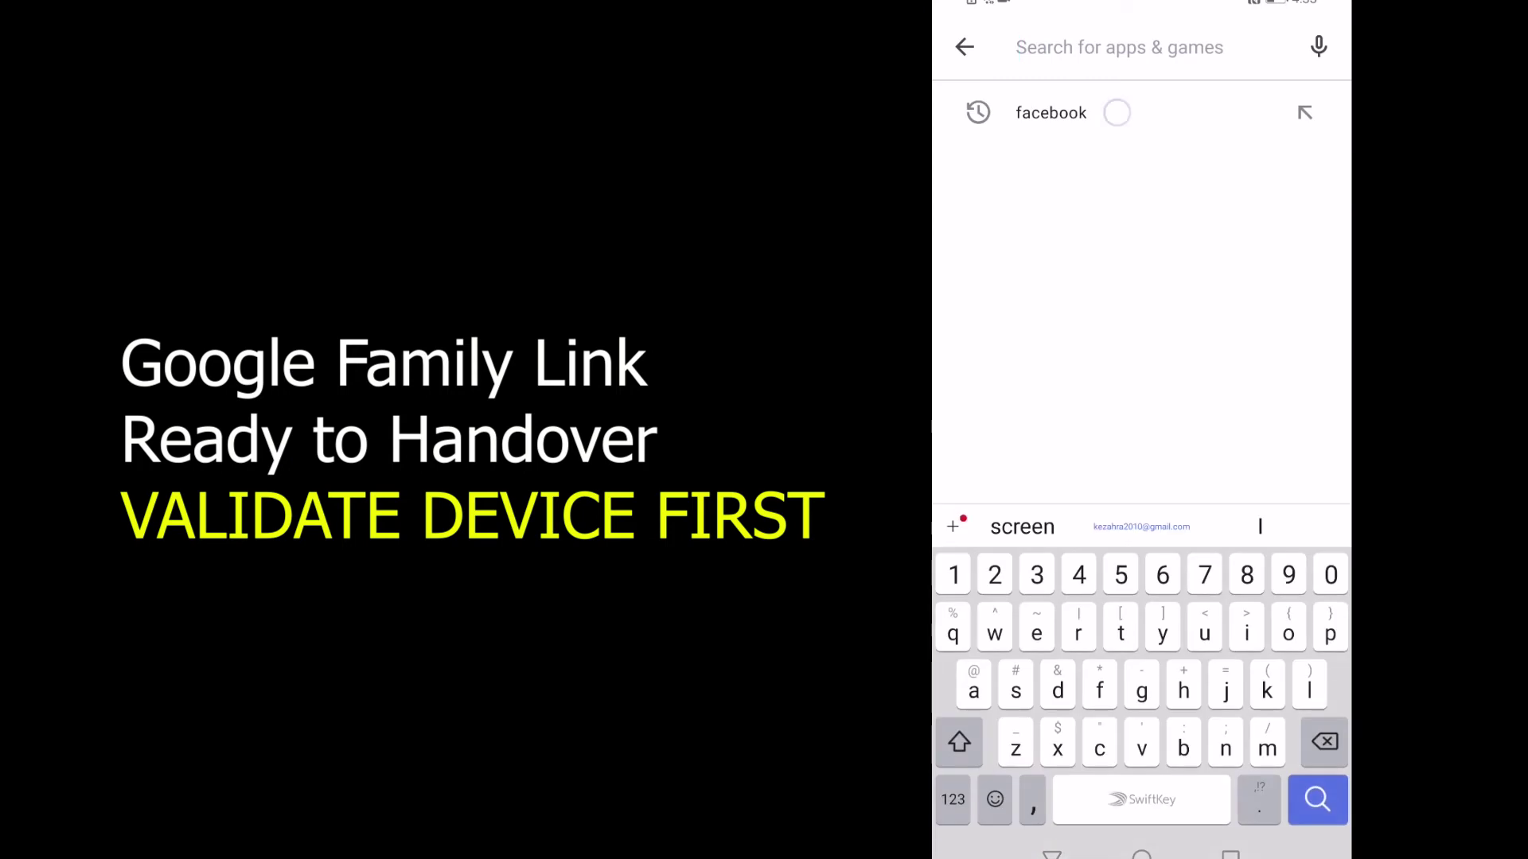
pyautogui.click(1284, 127)
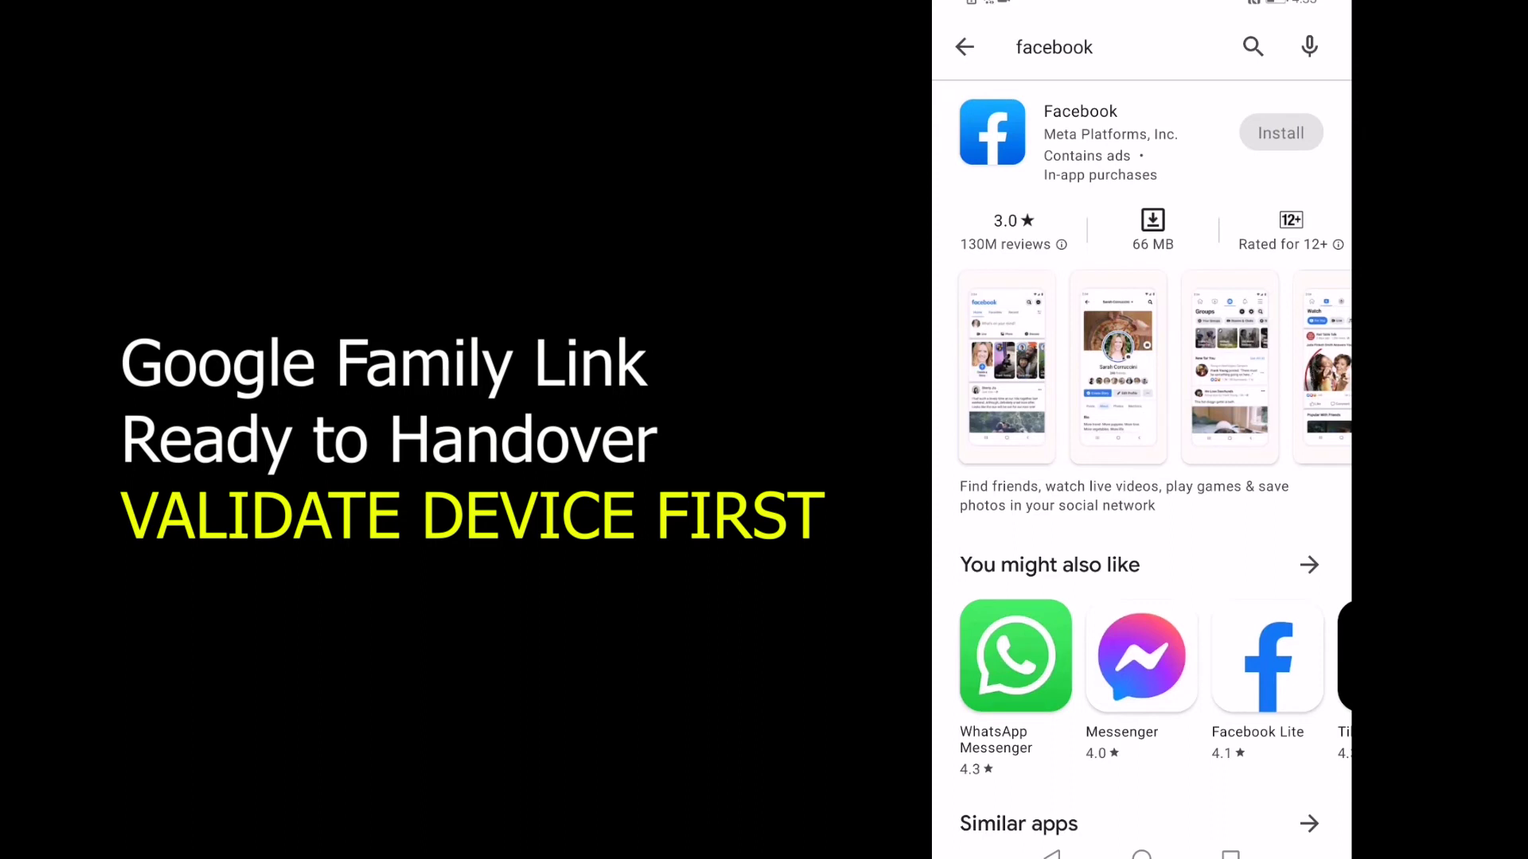
# Step: Replace the search with whatsapp and try to install WhatsApp Messenger
pyautogui.click(1054, 47)
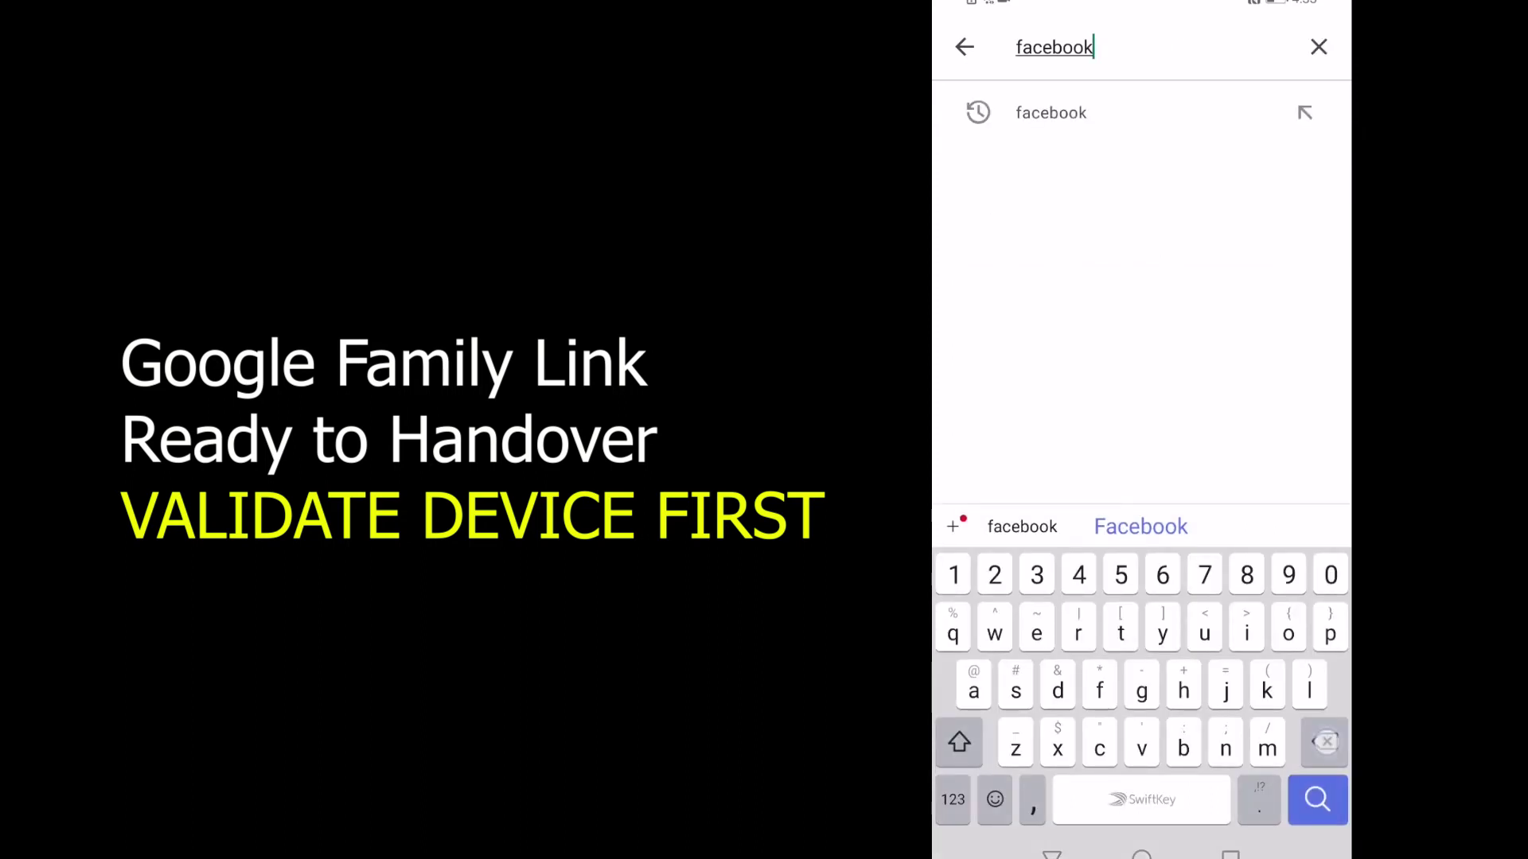
pyautogui.press('BackSpace')
pyautogui.write('w')
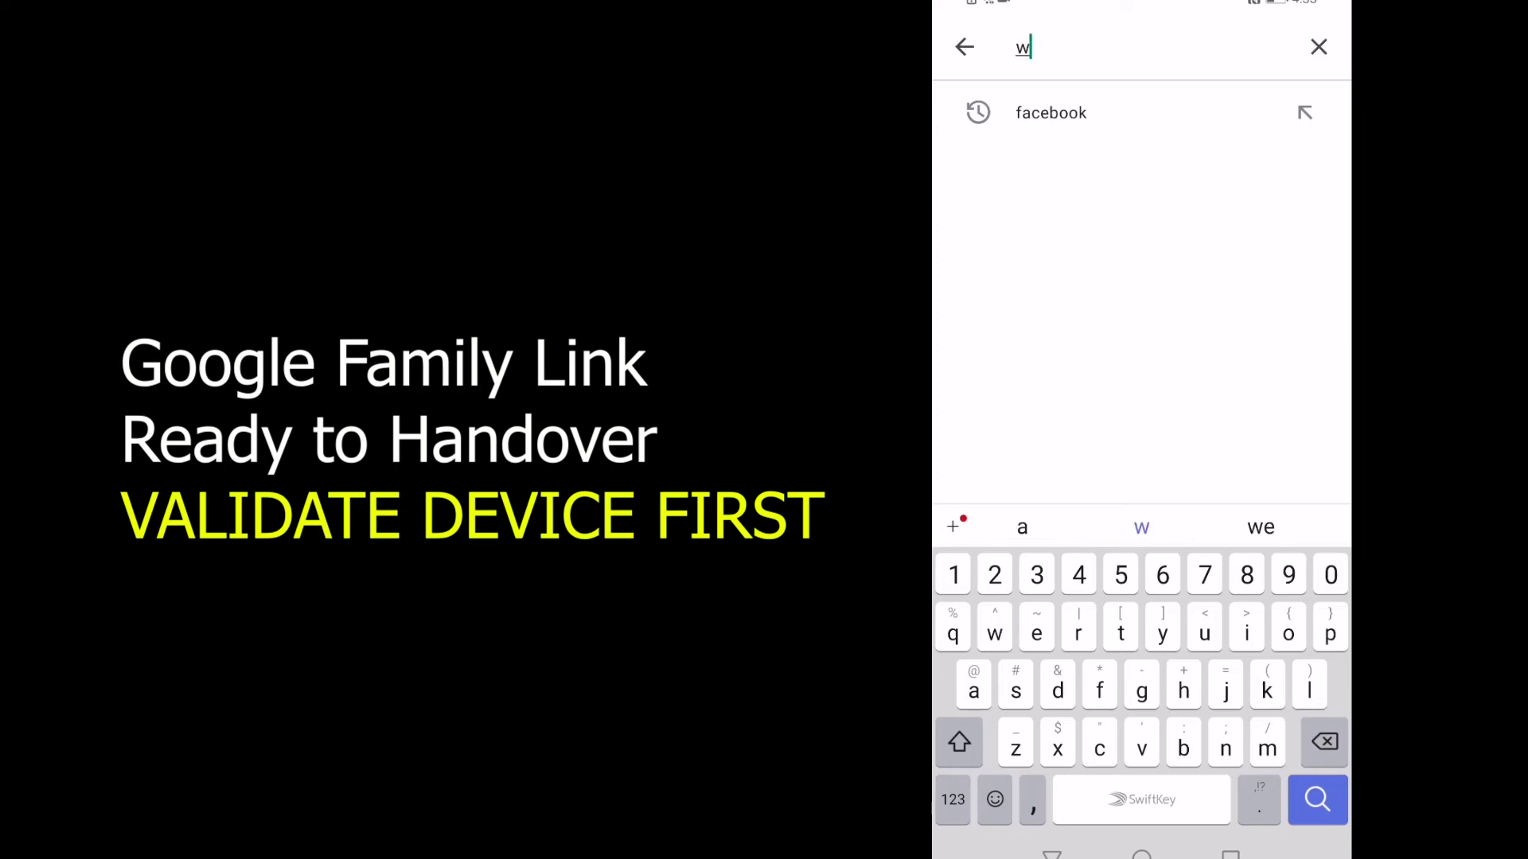
pyautogui.write('hatsapp')
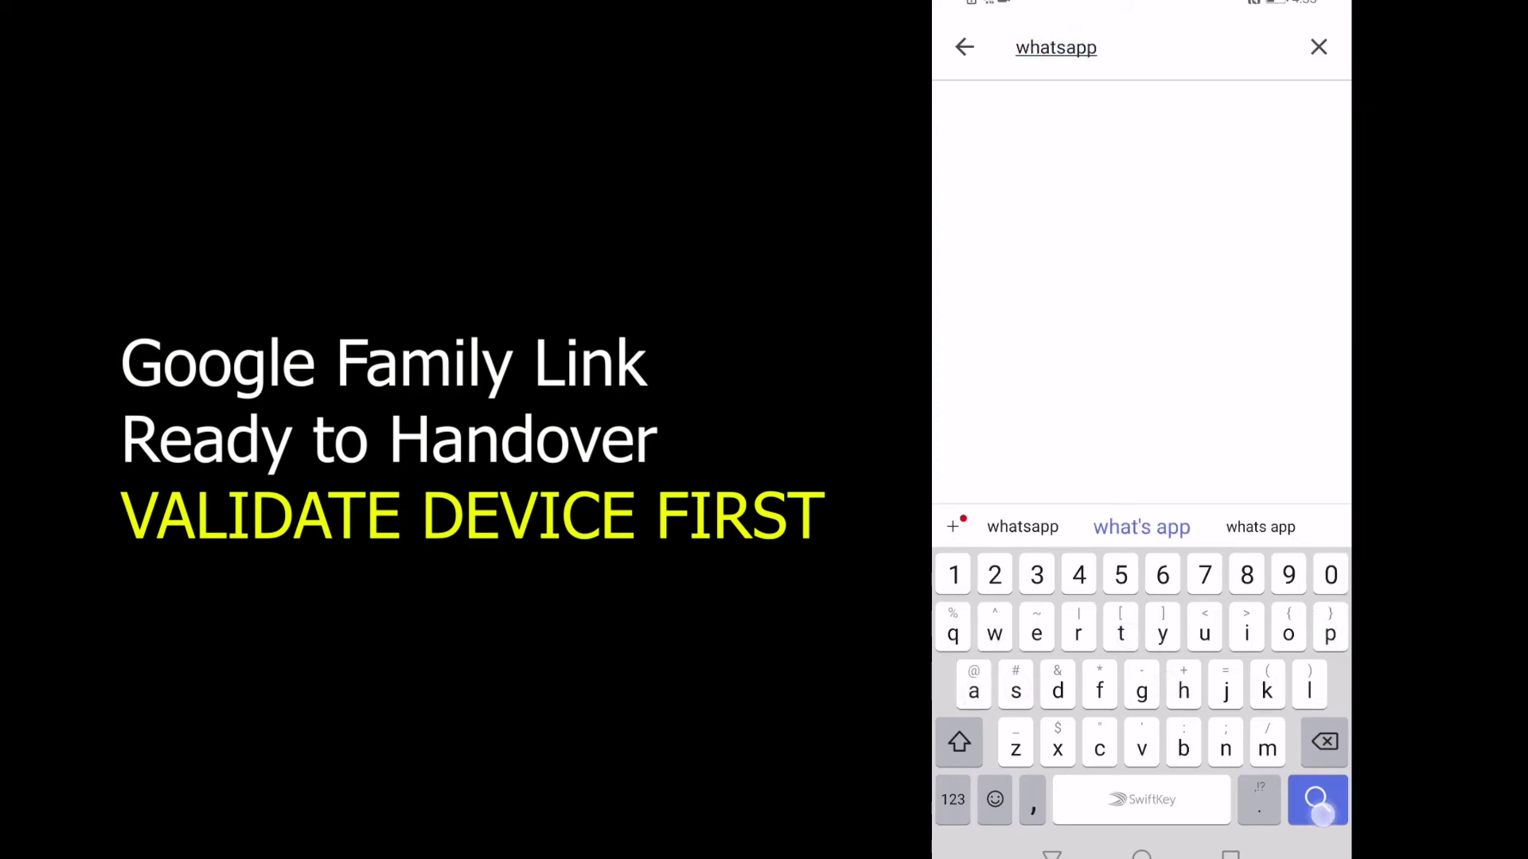
pyautogui.press('Return')
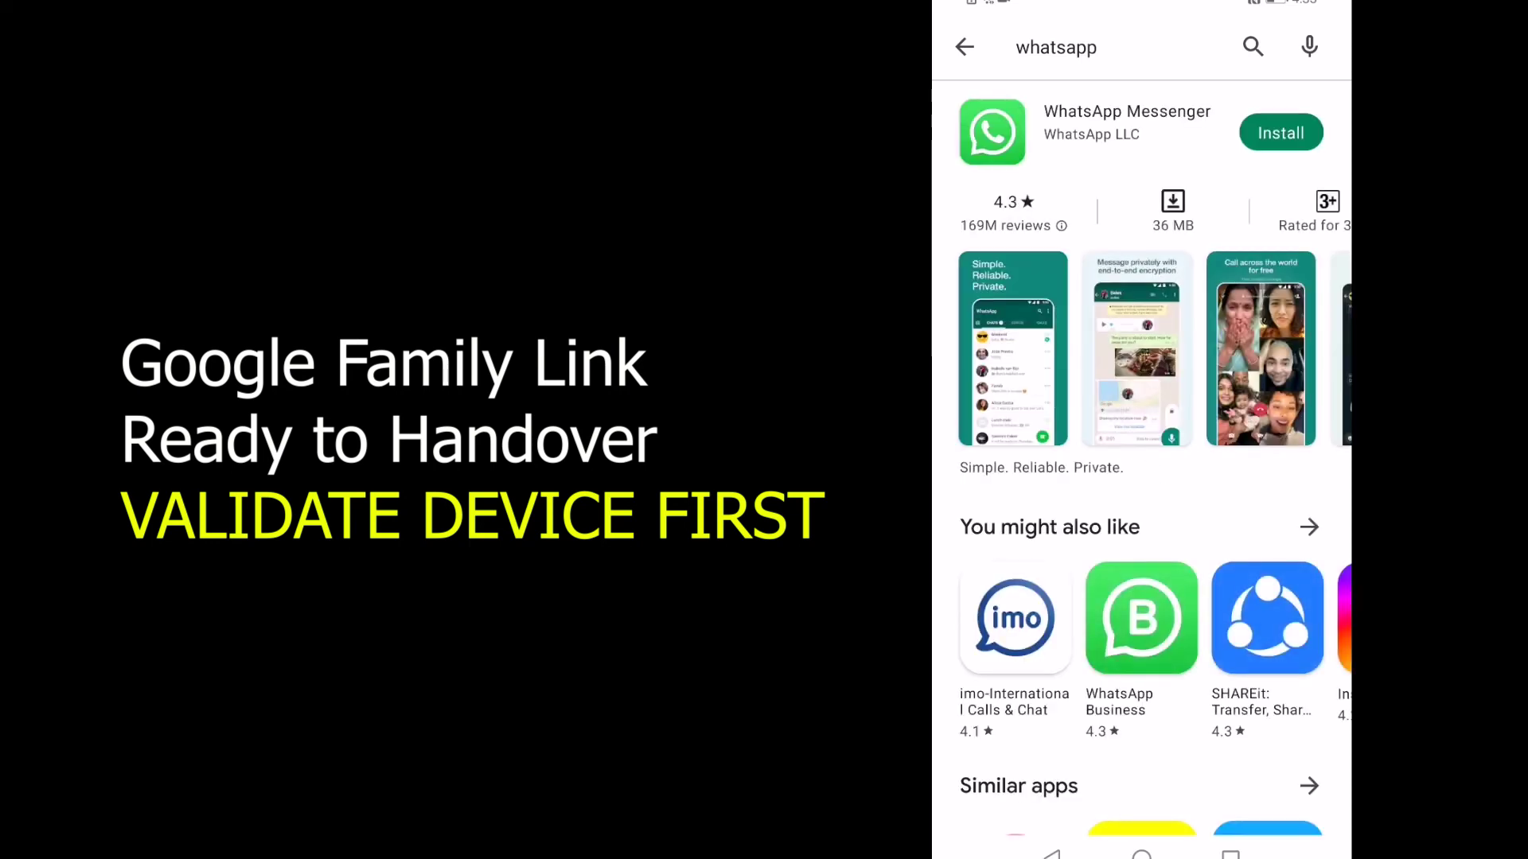
pyautogui.click(1281, 133)
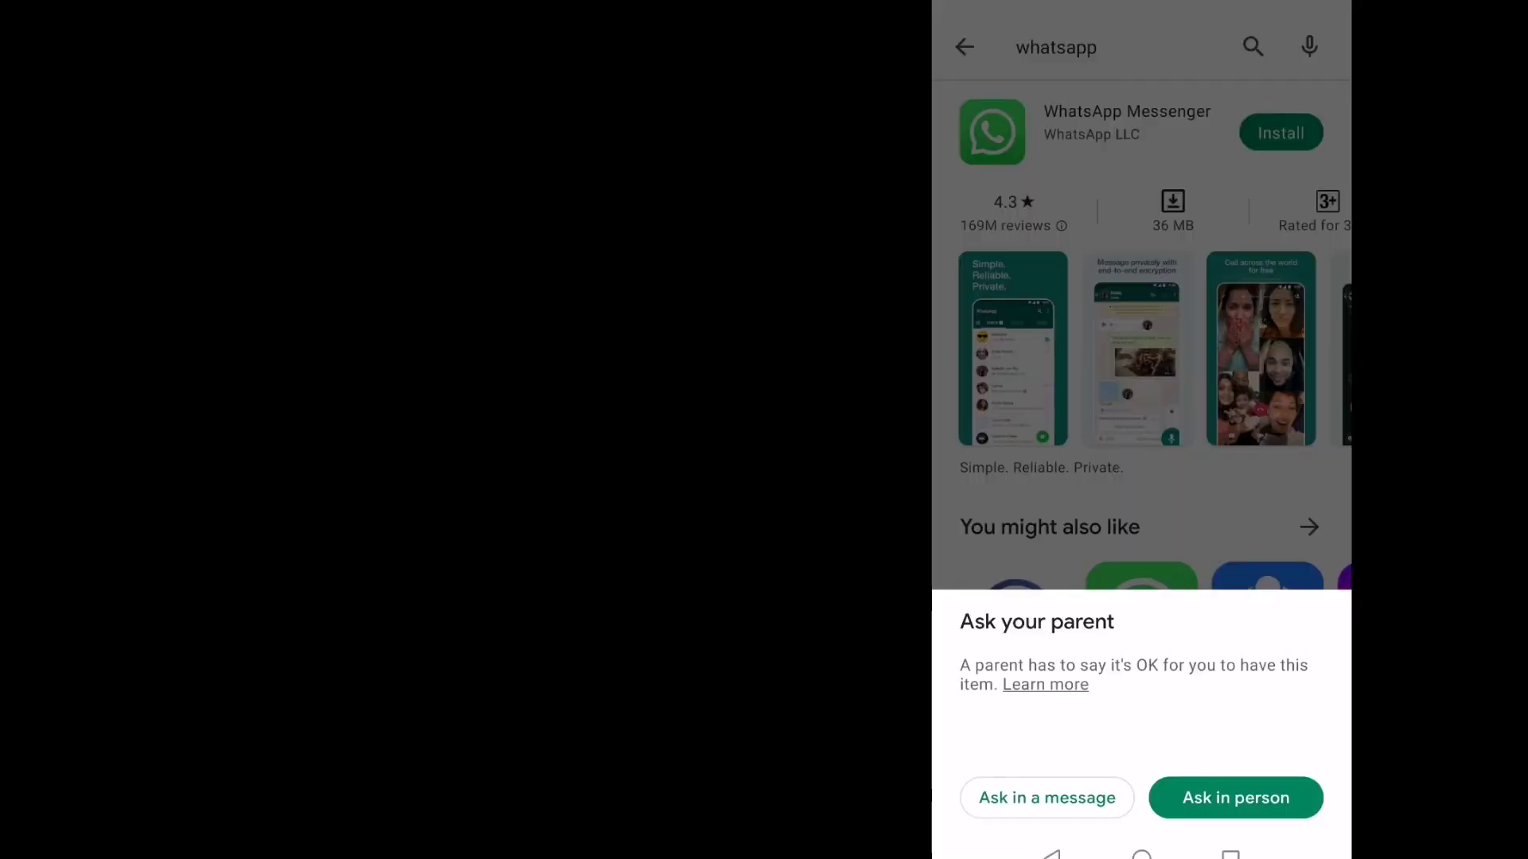
# Step: Request WhatsApp approval by message, deny it on the parent's iPhone, and acknowledge the denial
pyautogui.click(1046, 797)
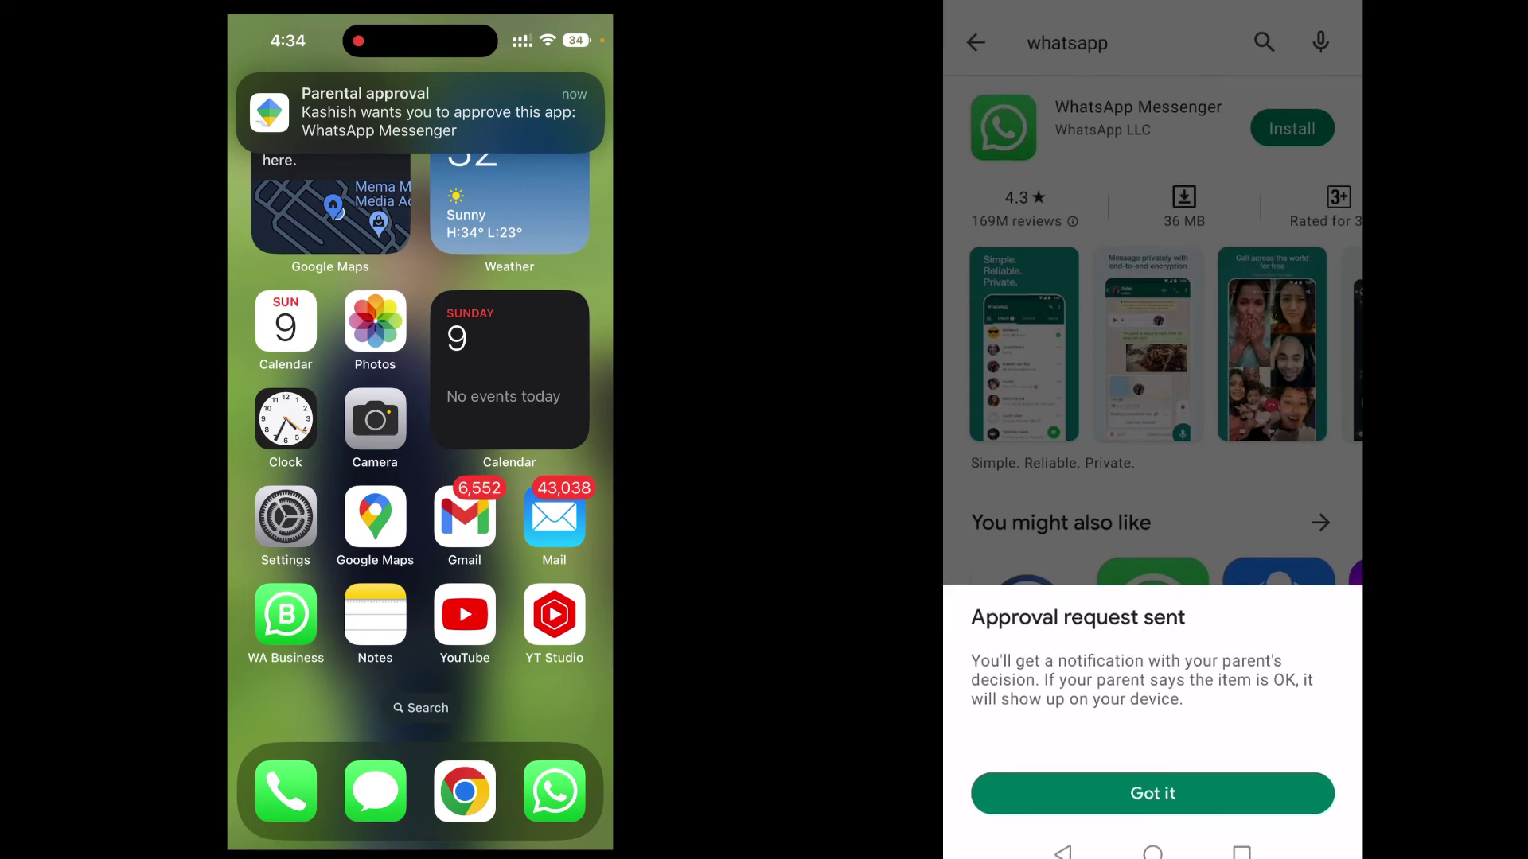
pyautogui.click(1153, 793)
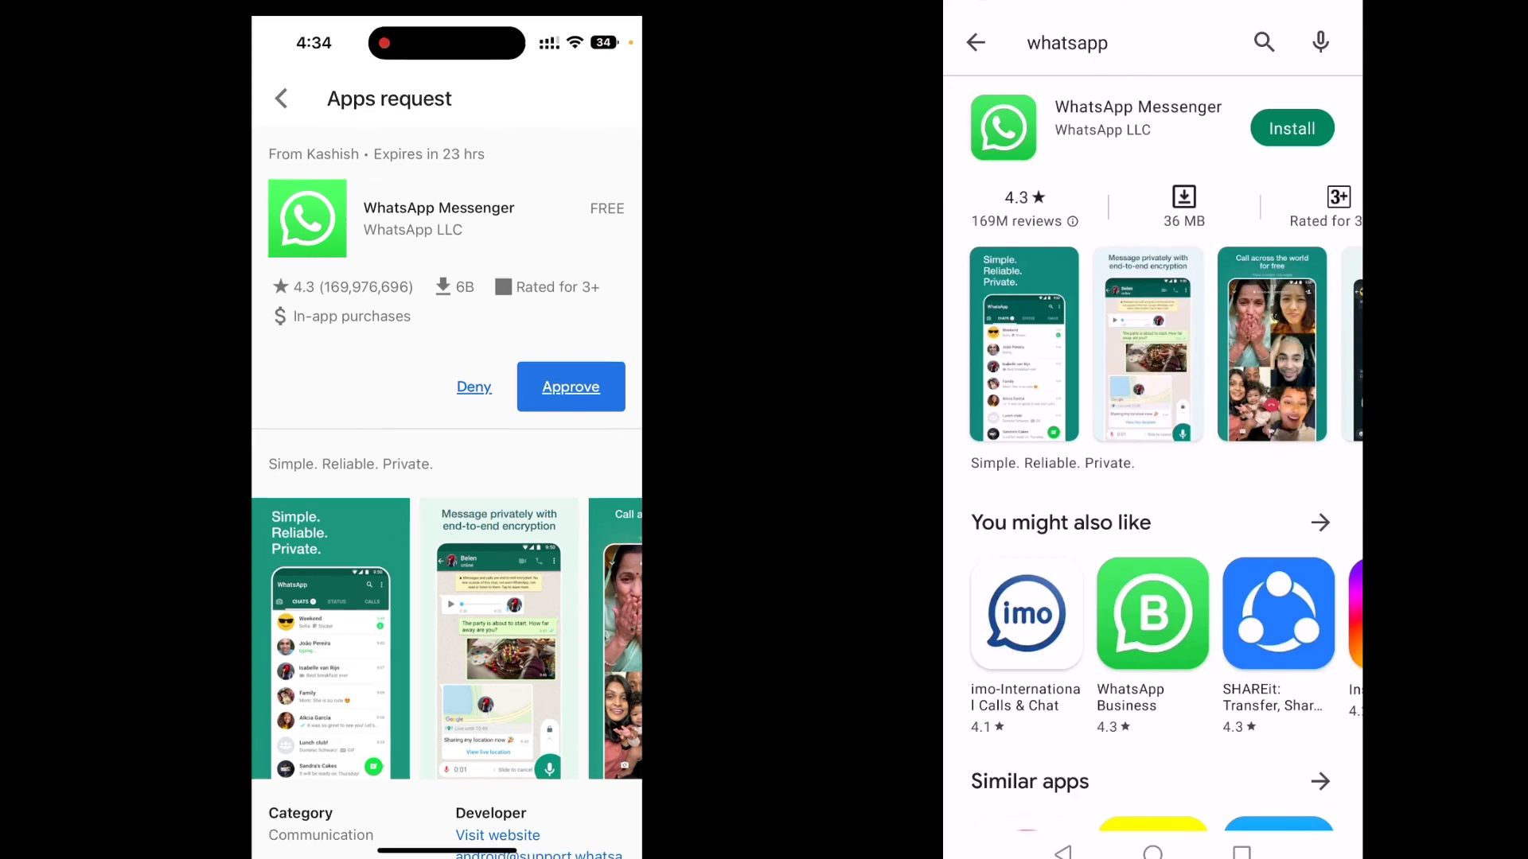
pyautogui.click(542, 380)
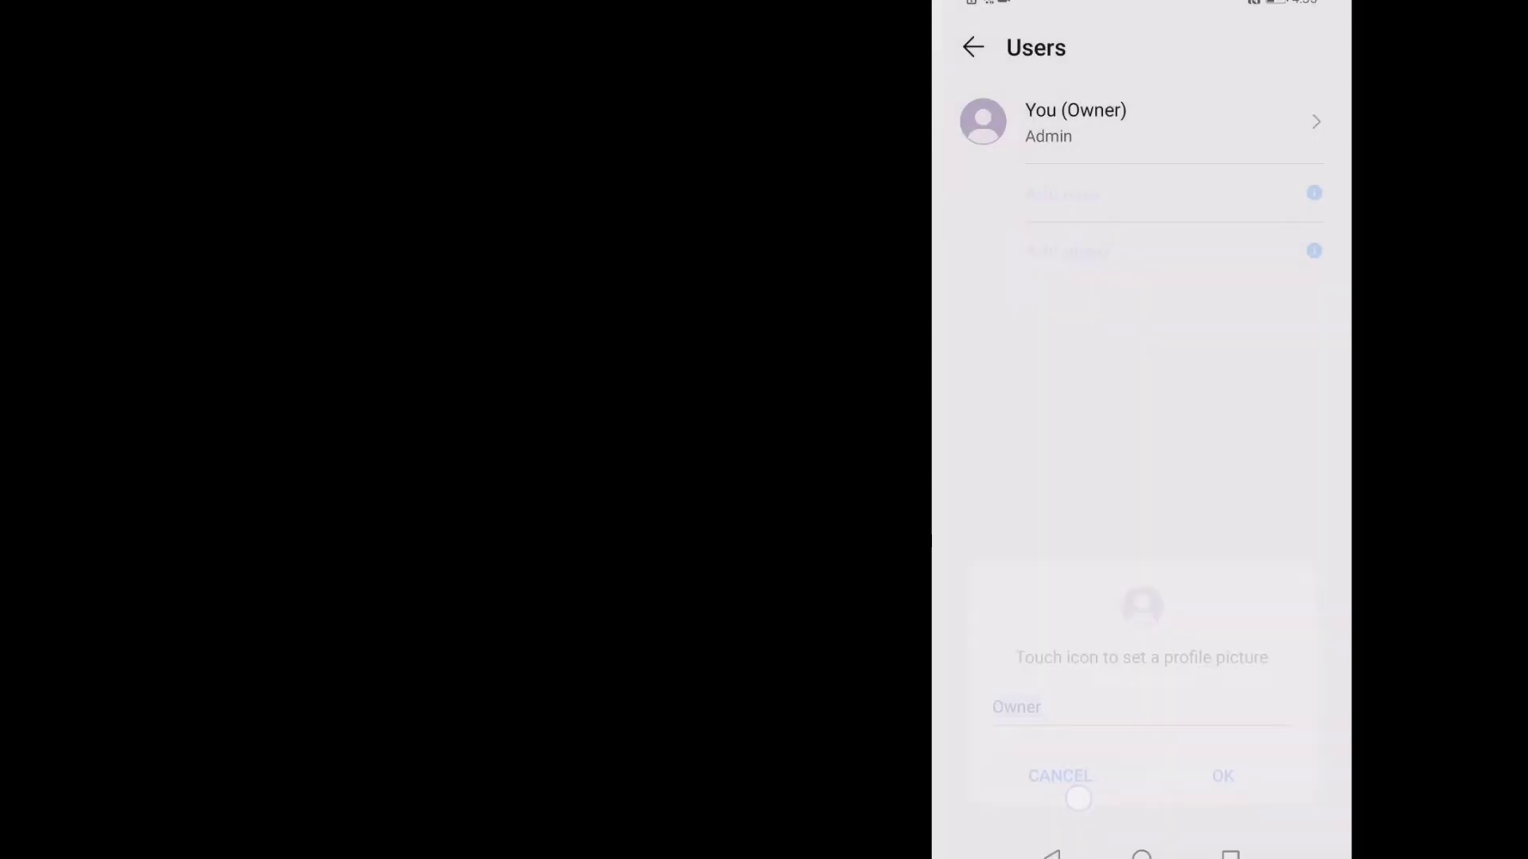
pyautogui.click(1052, 854)
# Step: Add a Google account via Users & accounts and choose the parent who will grant permission
pyautogui.click(1051, 854)
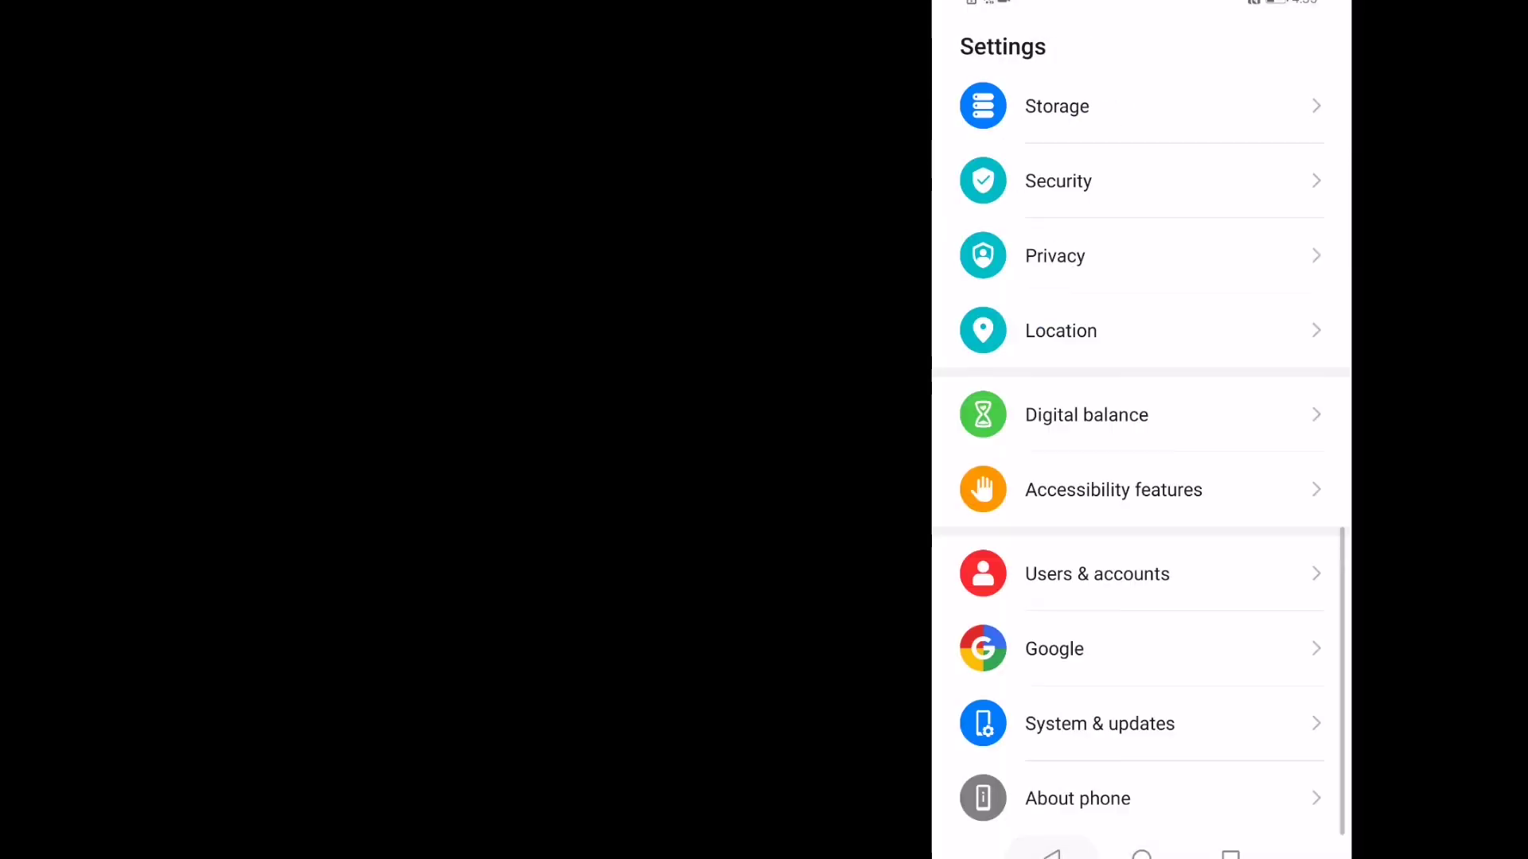
pyautogui.click(1098, 571)
pyautogui.click(1113, 329)
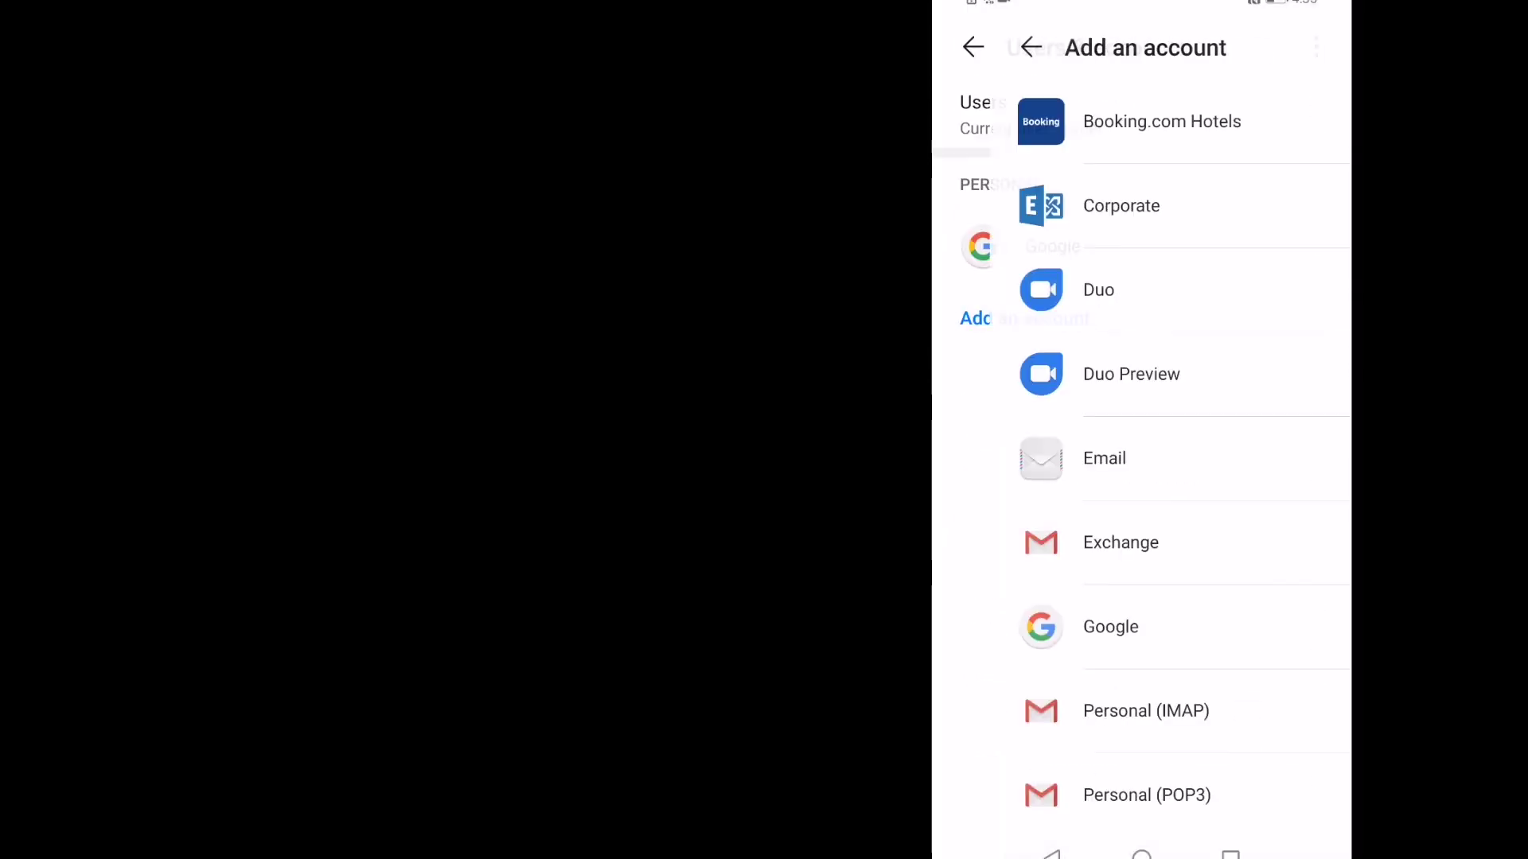
pyautogui.click(1058, 624)
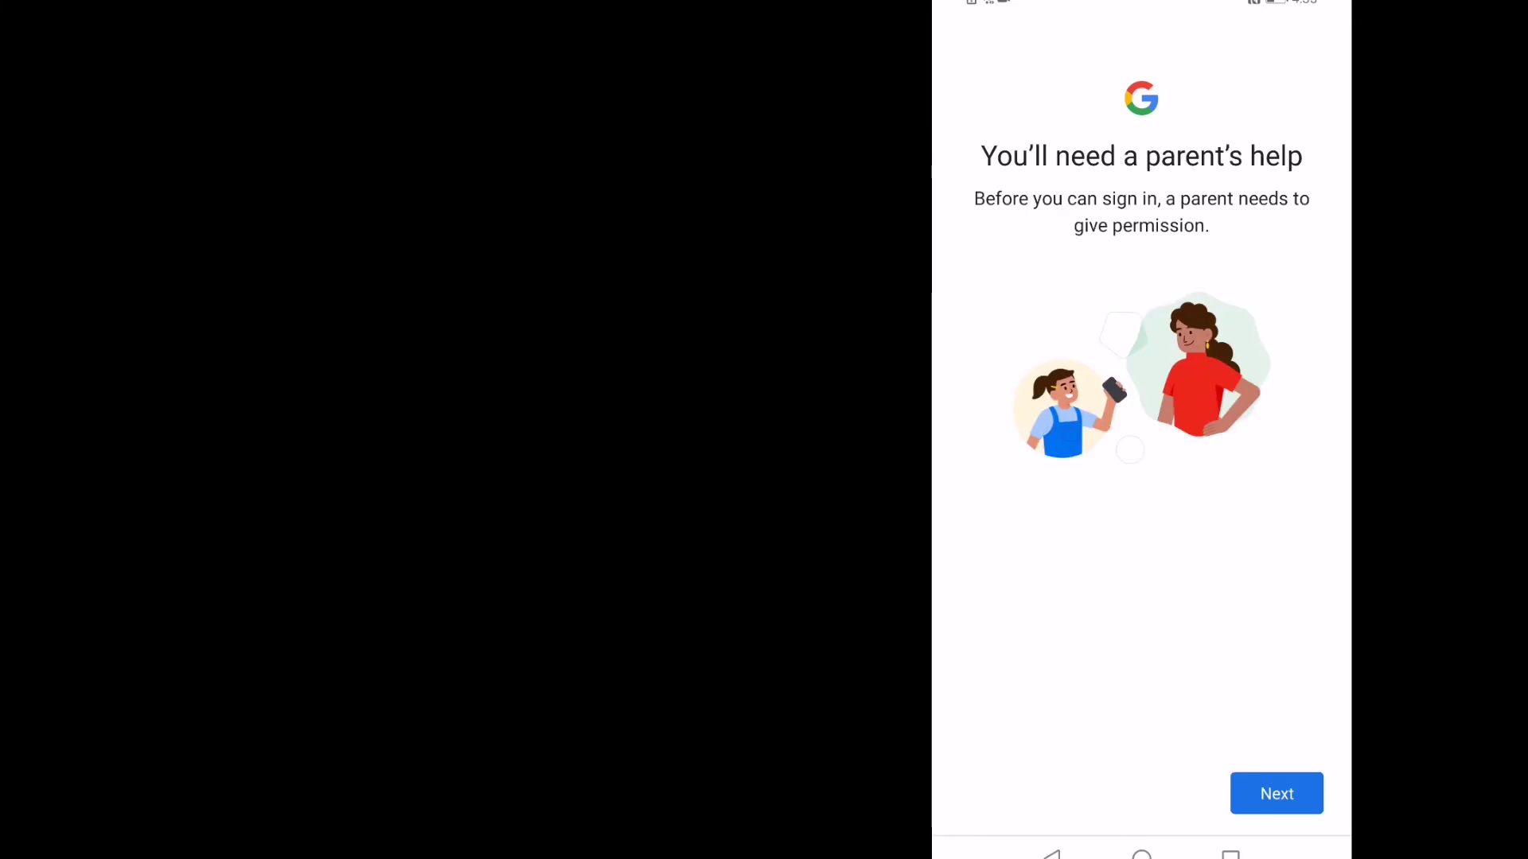
pyautogui.click(1276, 793)
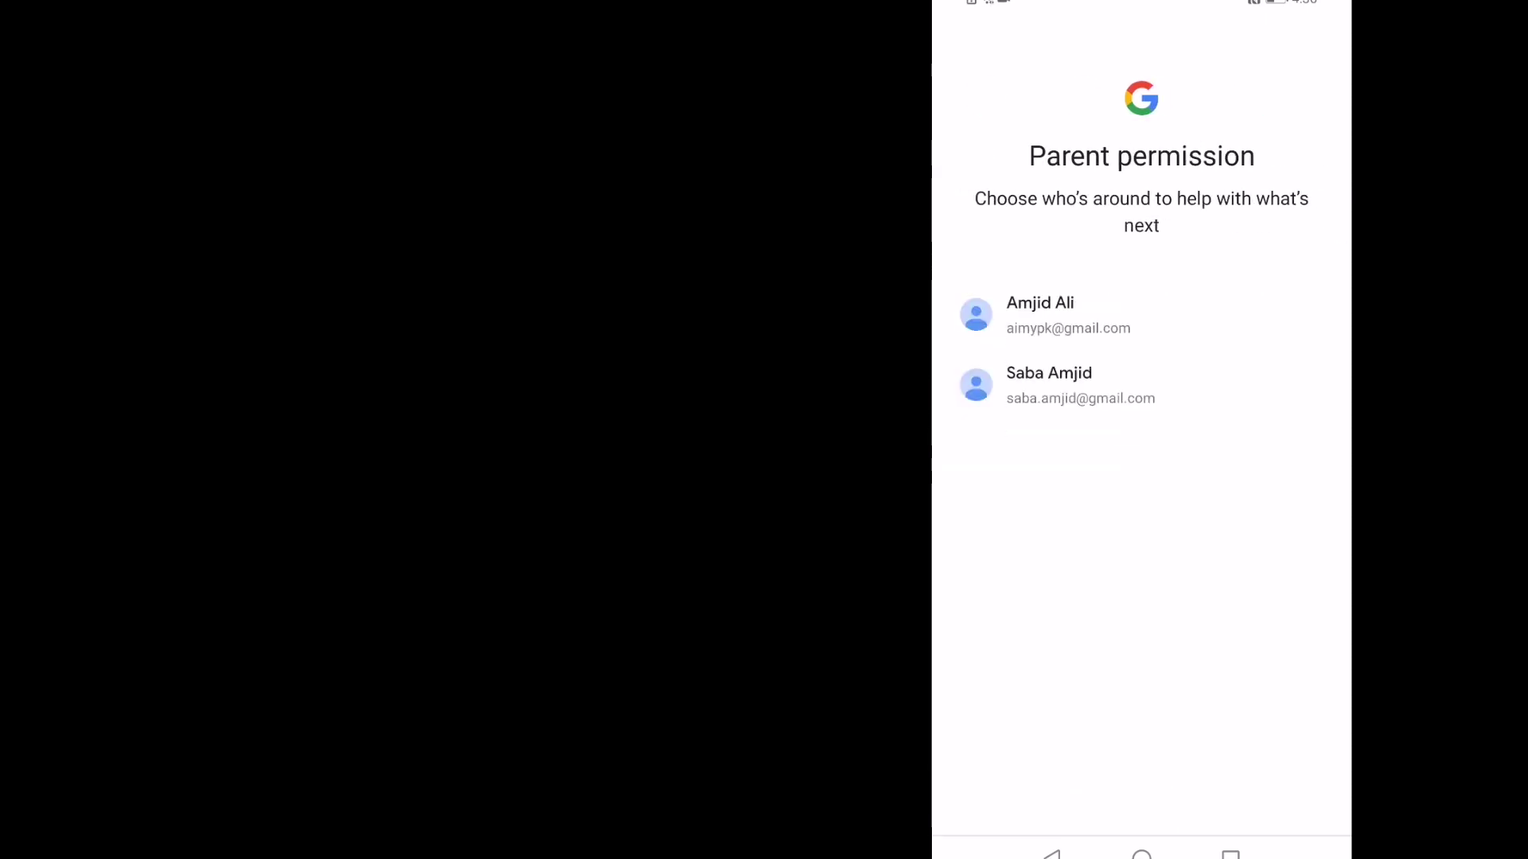
pyautogui.click(1050, 315)
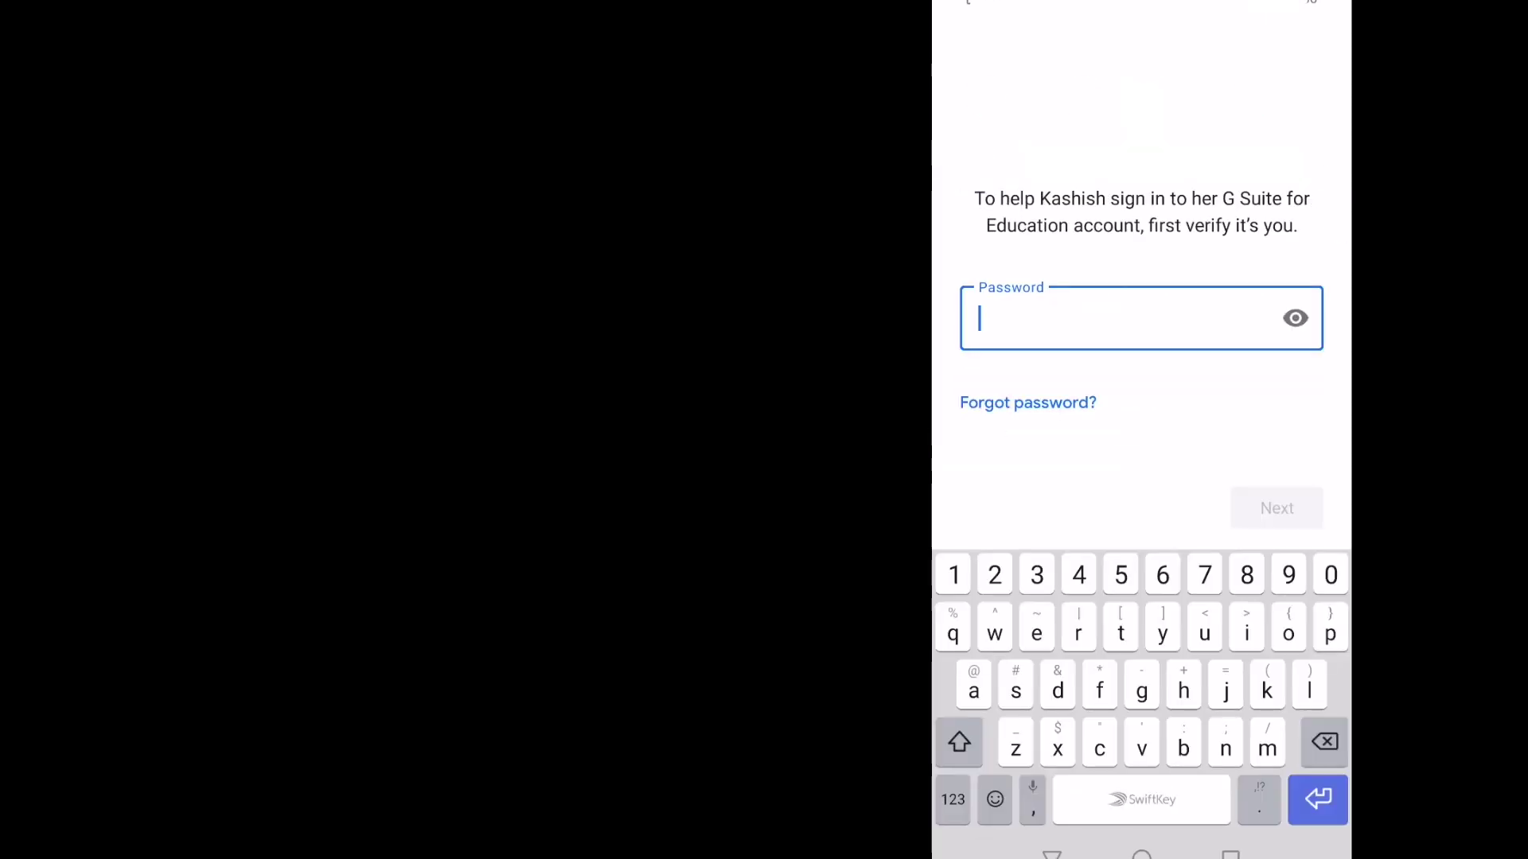